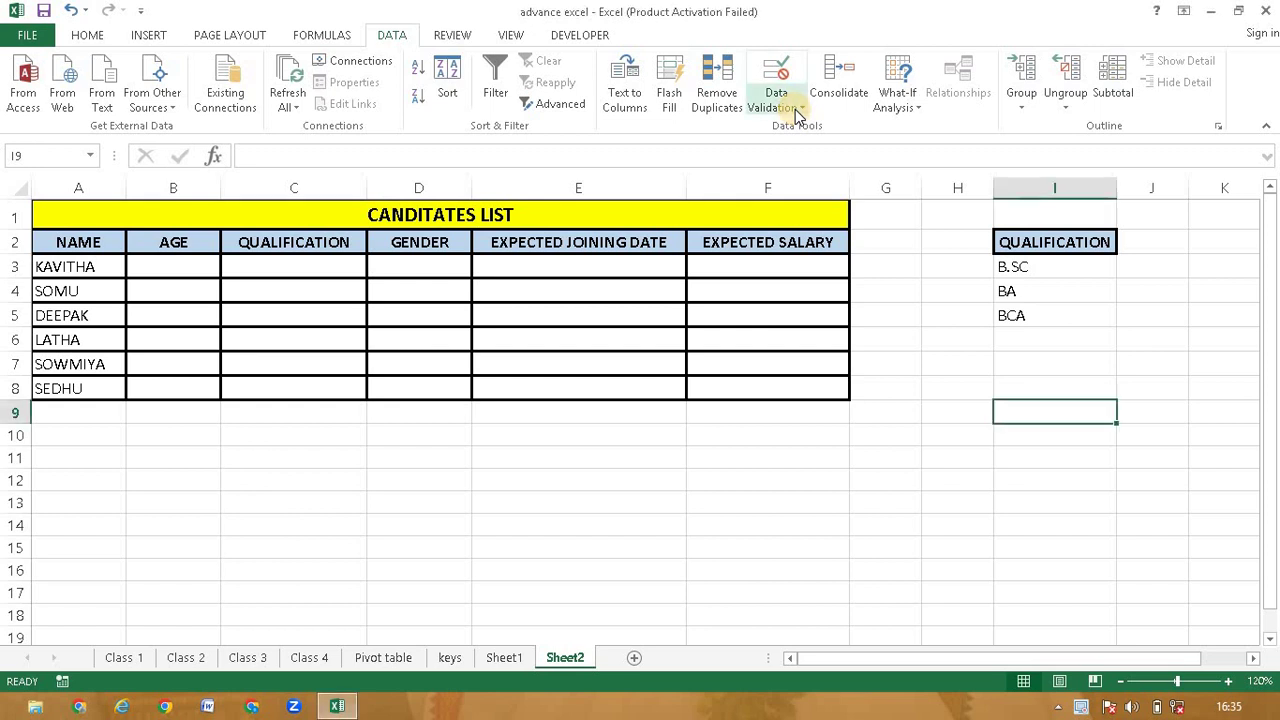
Examine the Data Validation dialog's input message, error alert and allowed value types, and close it without changes.
left_click(797, 108)
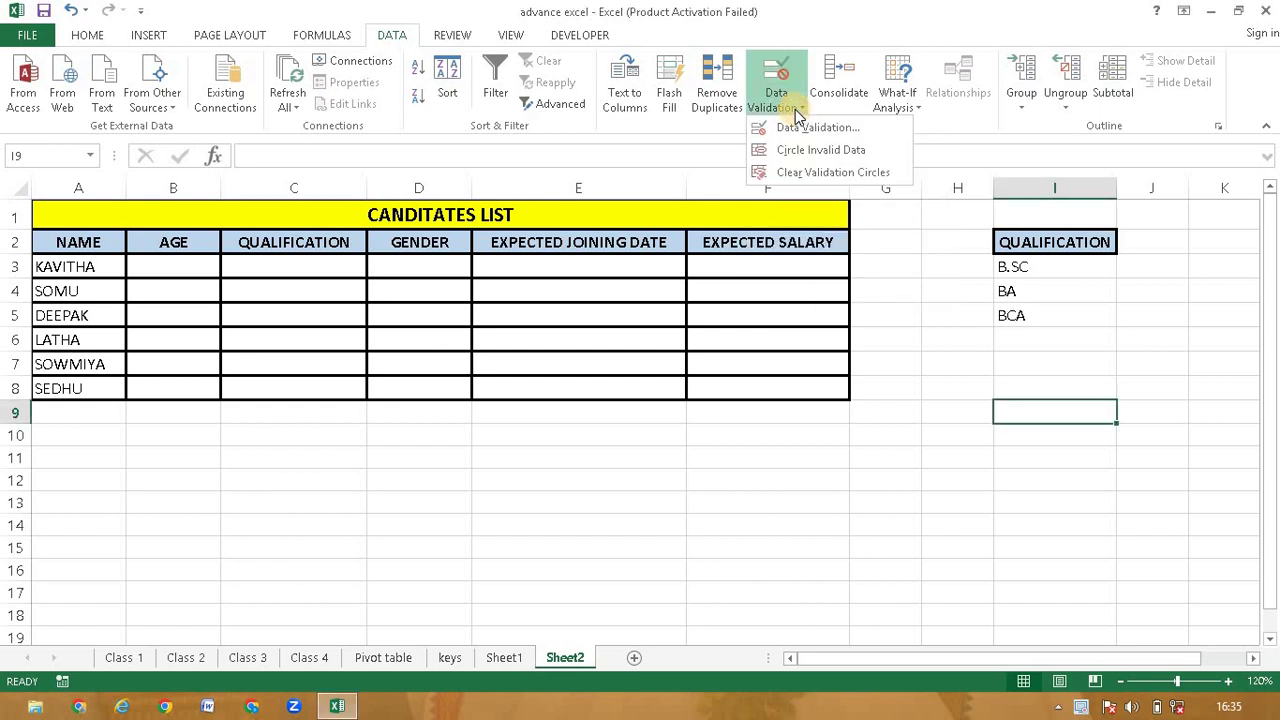
left_click(788, 126)
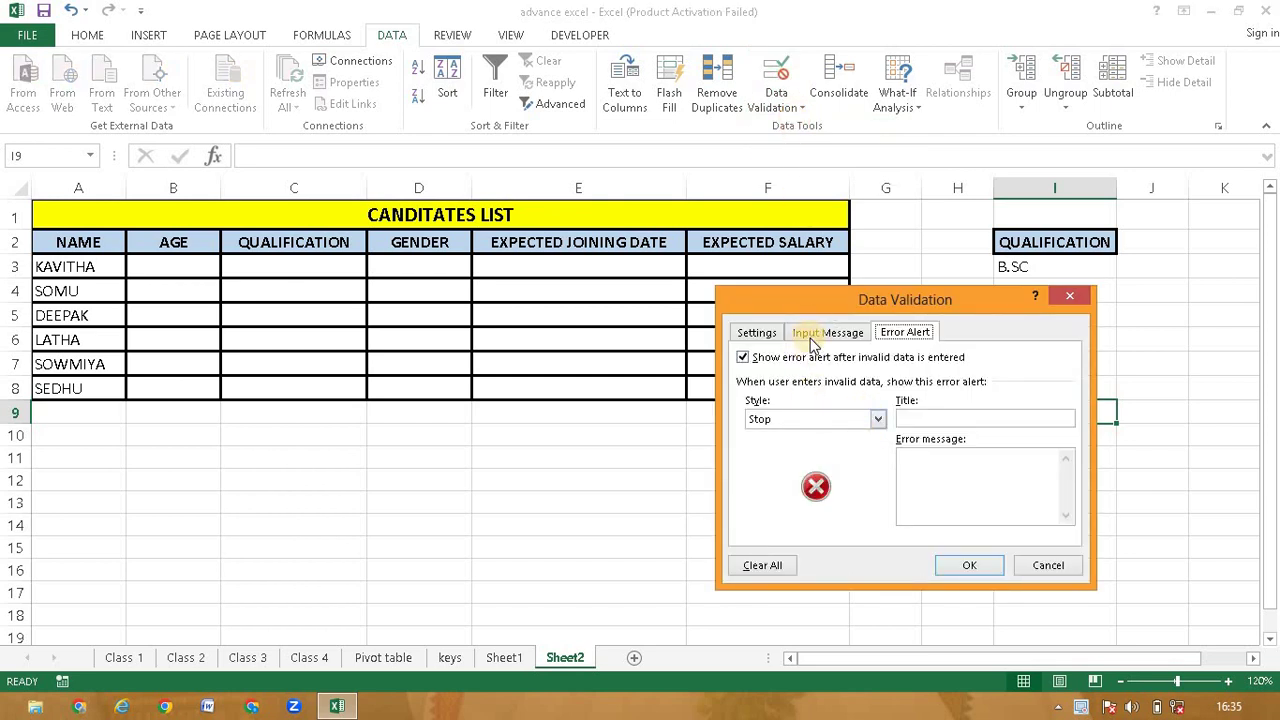
left_click(812, 340)
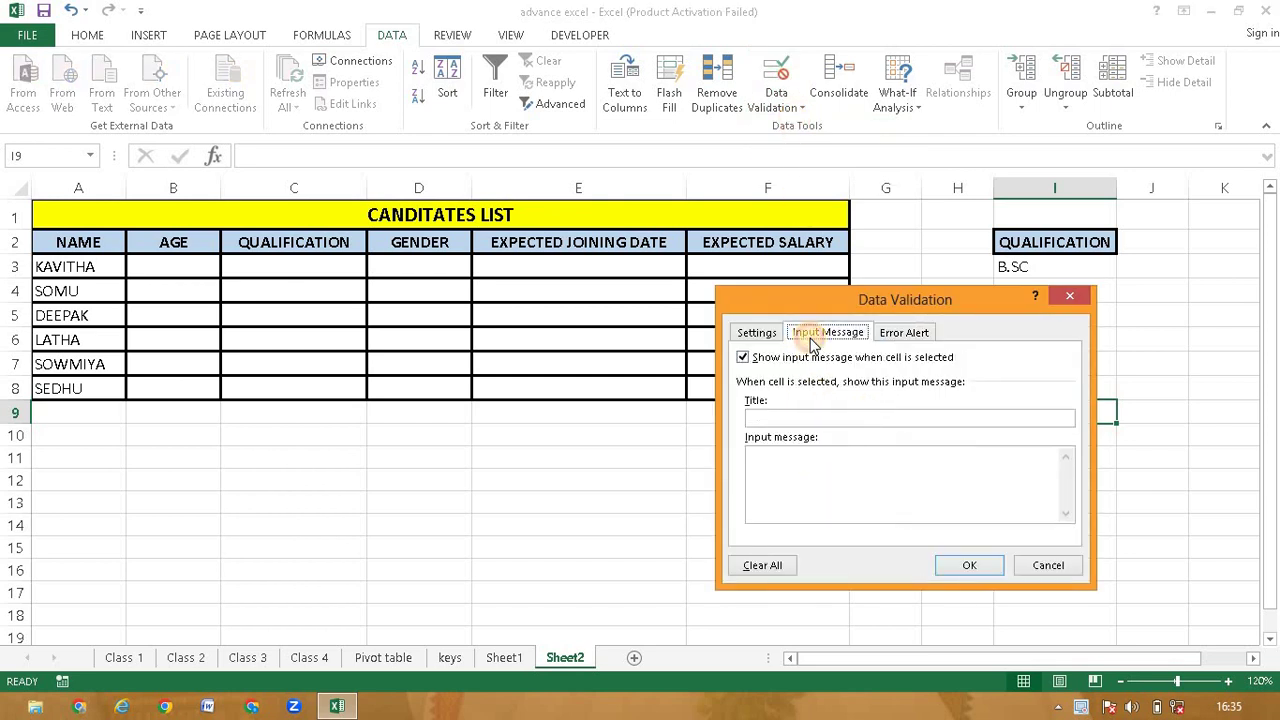
left_click(910, 336)
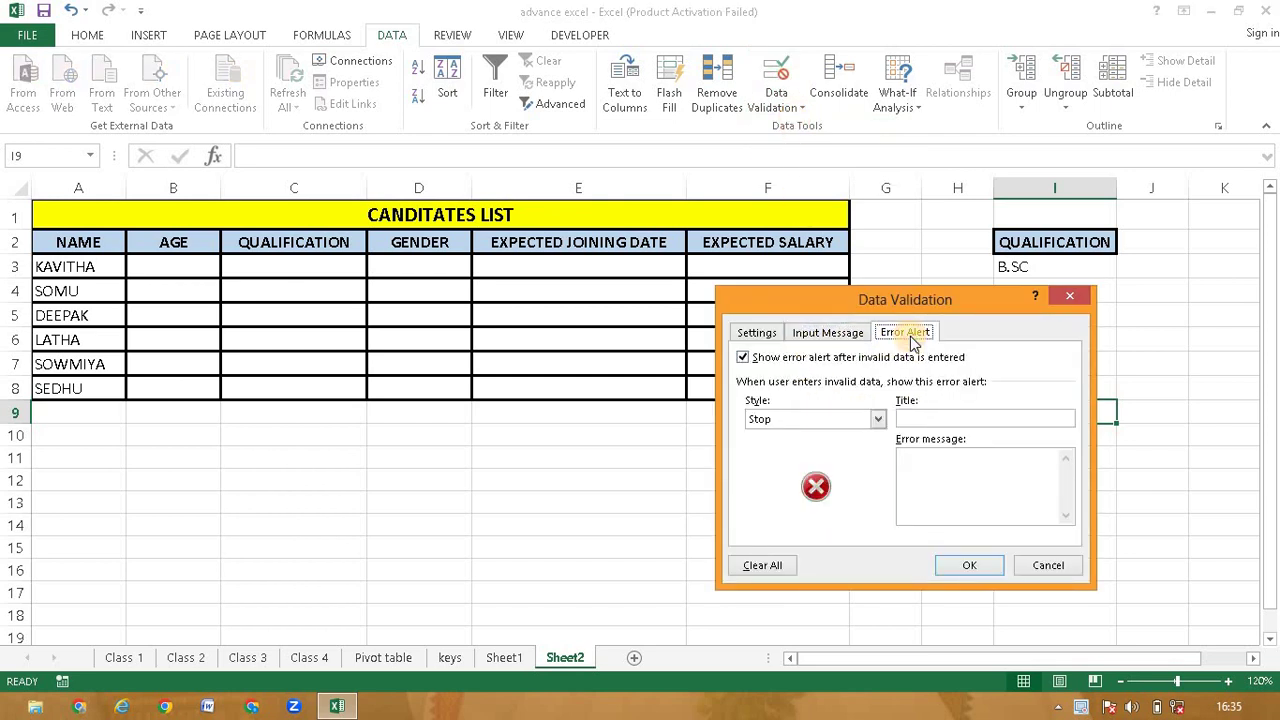
left_click(756, 333)
left_click(883, 394)
left_click(883, 394)
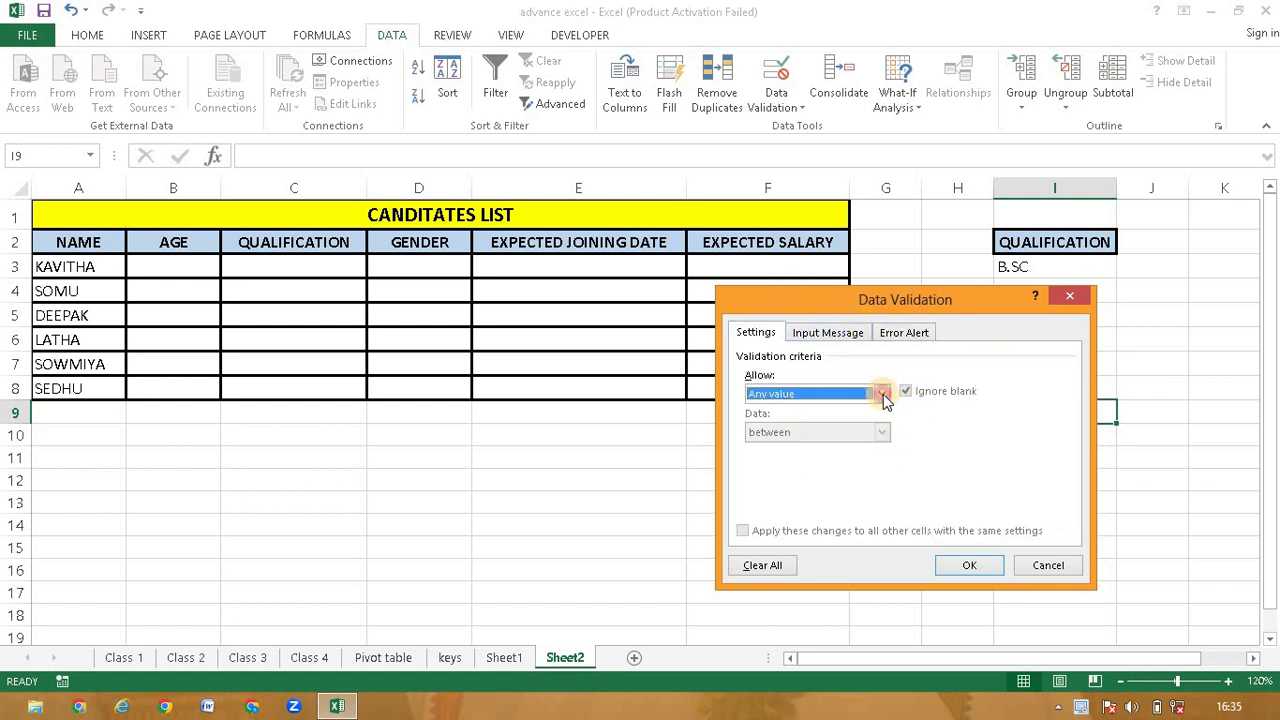
left_click(883, 394)
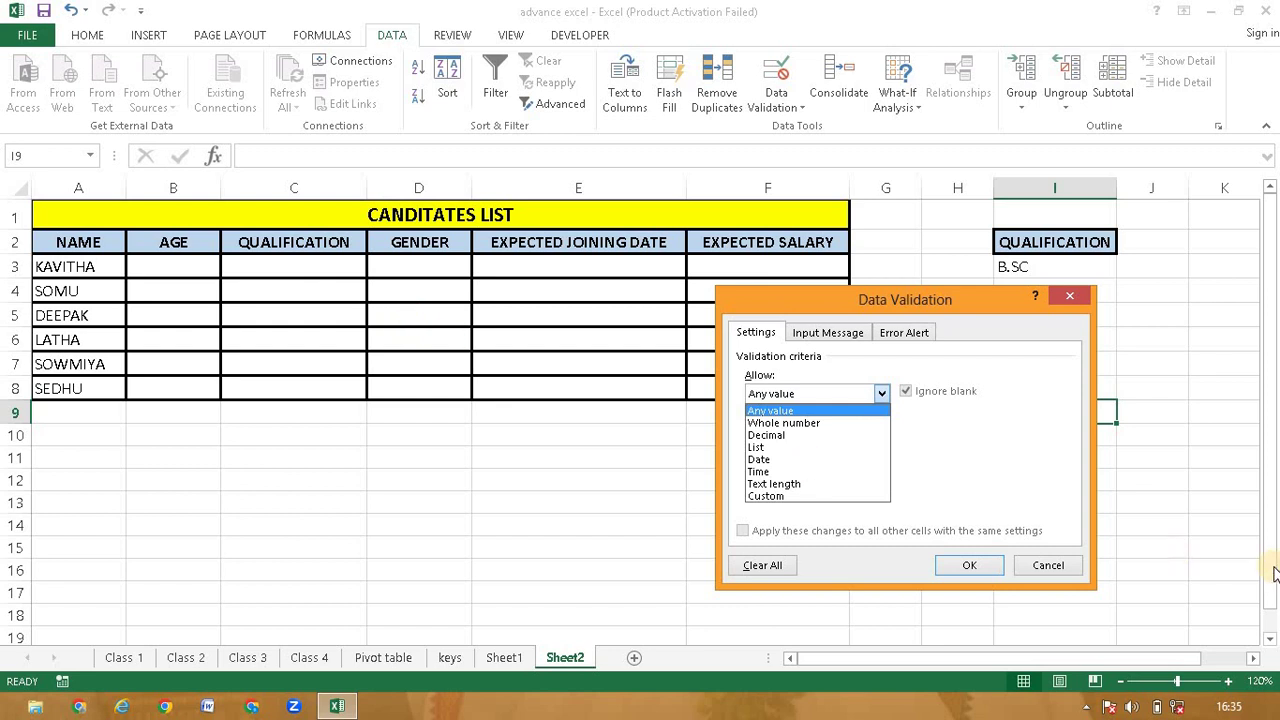
left_click(1051, 558)
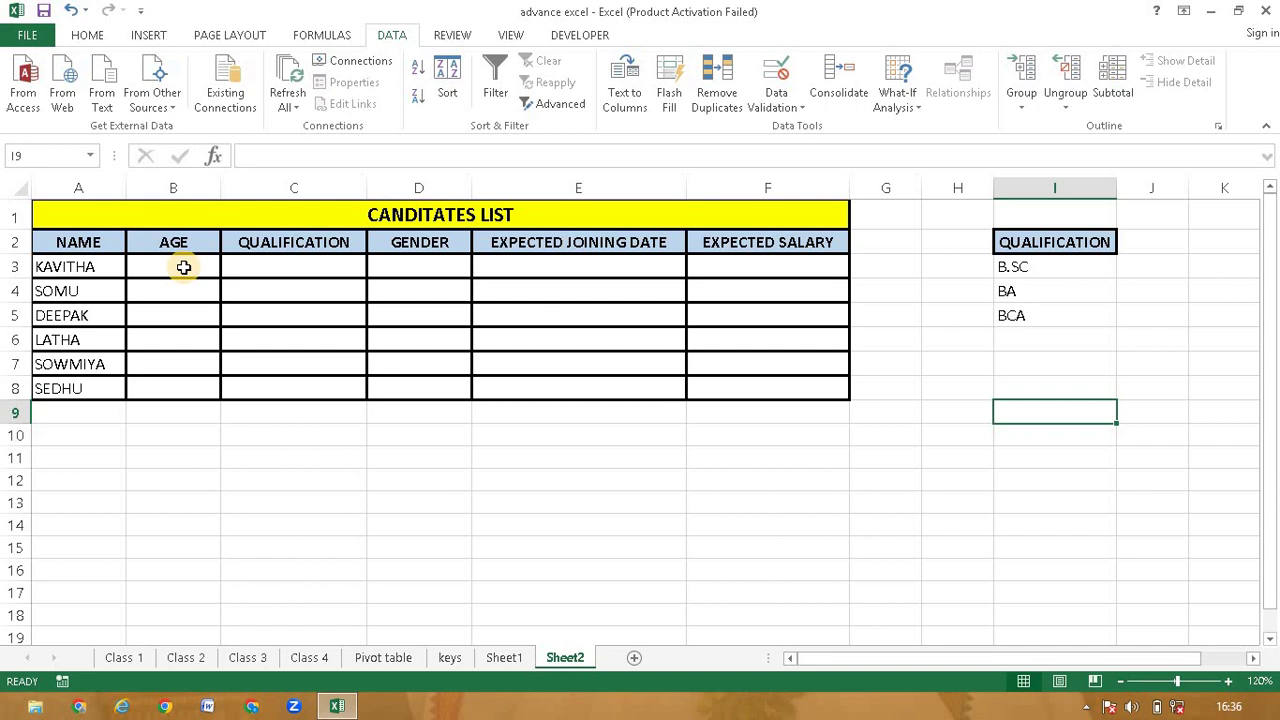
Select the age cells B3:B8 and set their data validation to allow whole numbers.
left_click(184, 267)
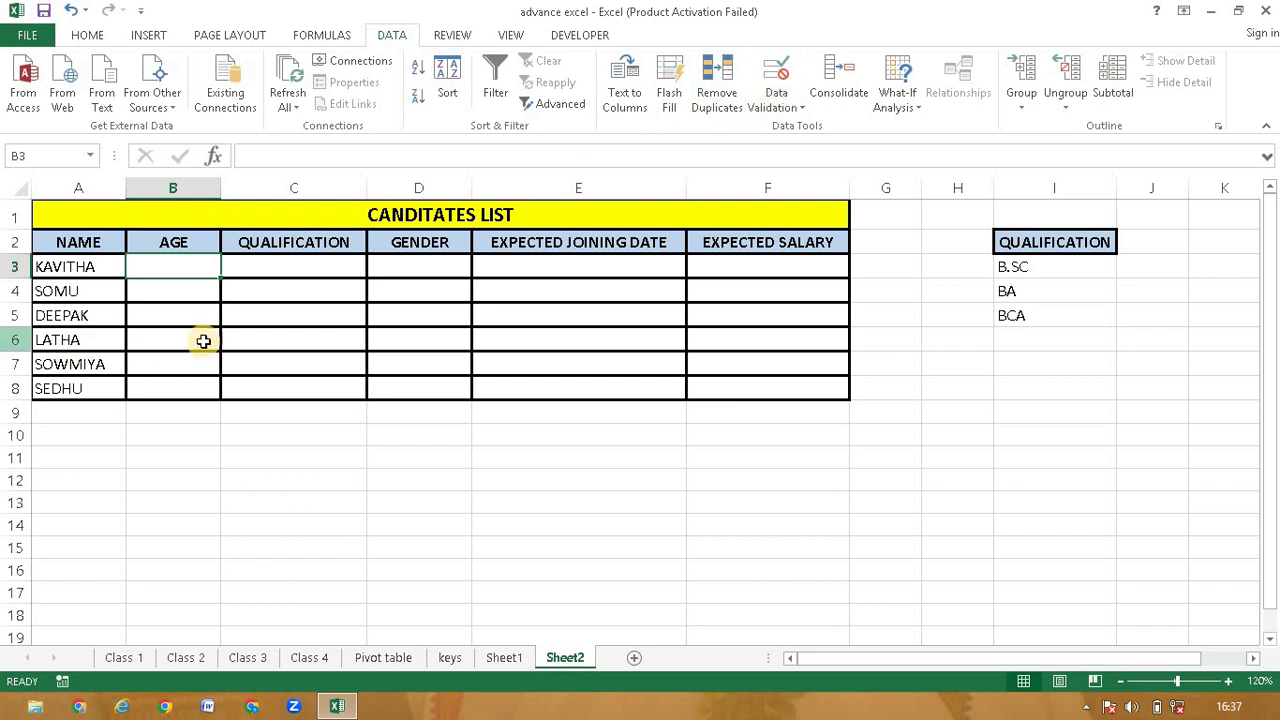
left_click_drag(186, 267, 166, 408)
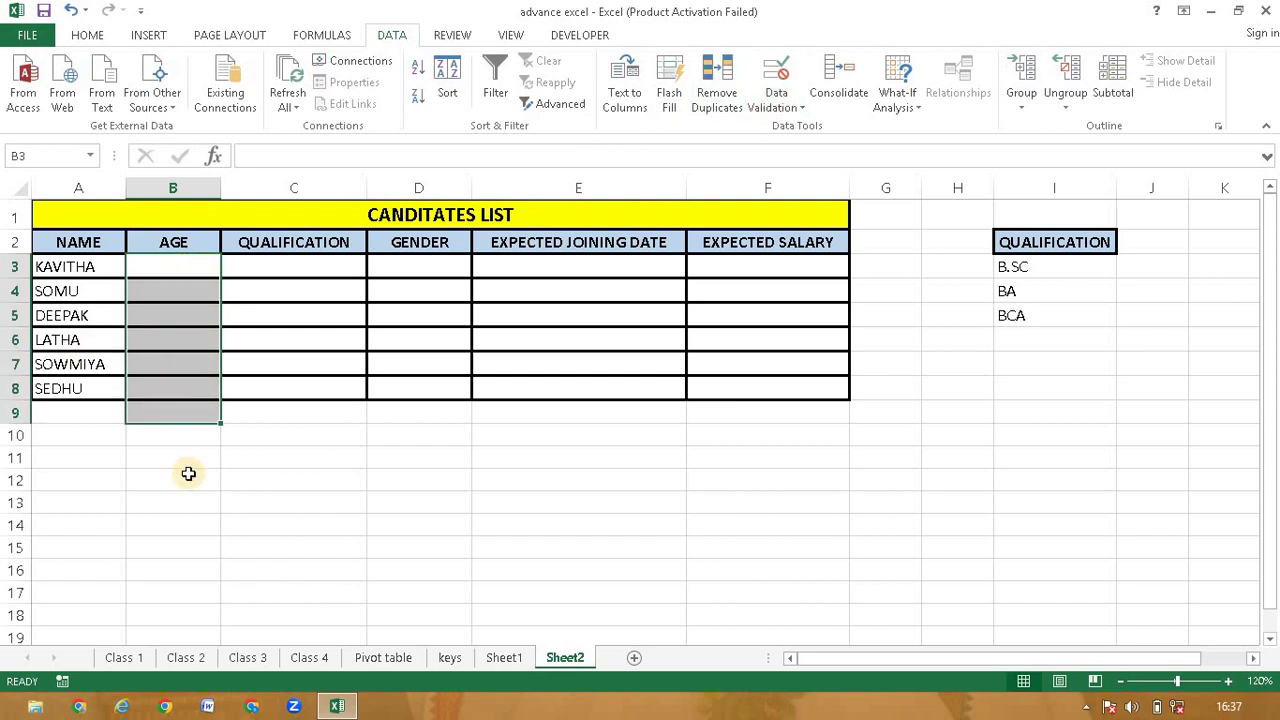
left_click(280, 586)
left_click_drag(190, 268, 183, 386)
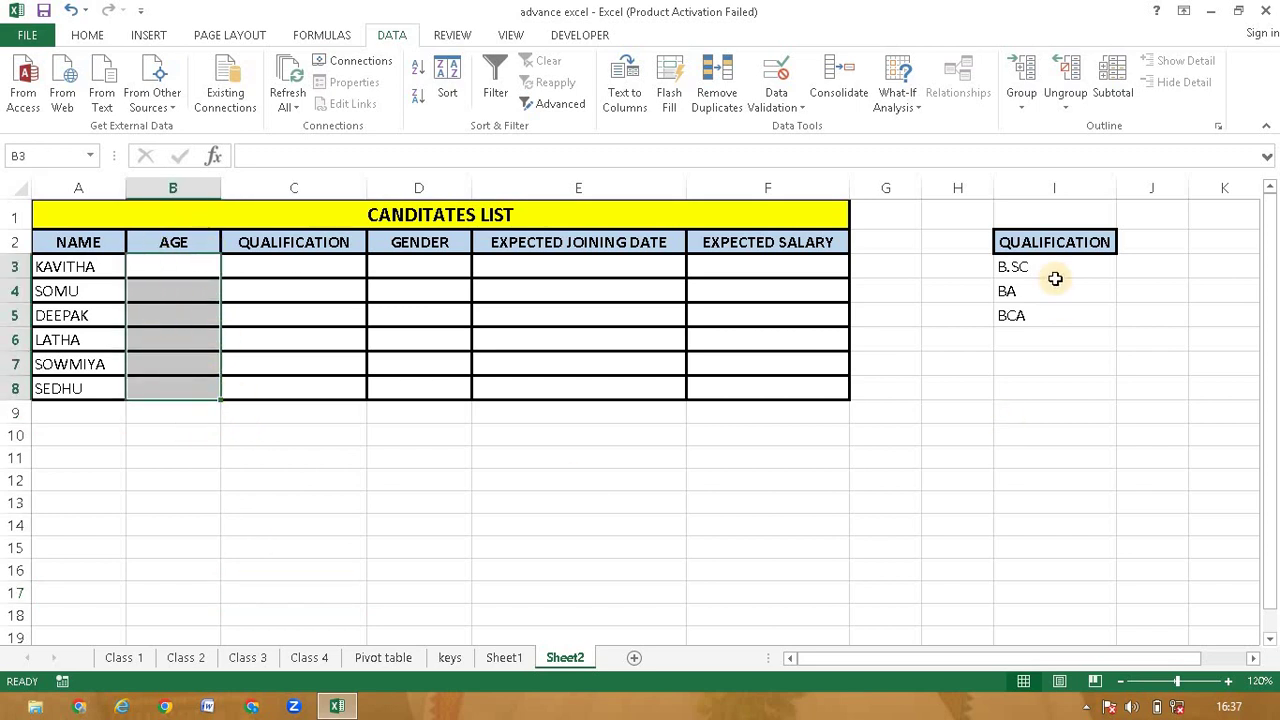
left_click(777, 100)
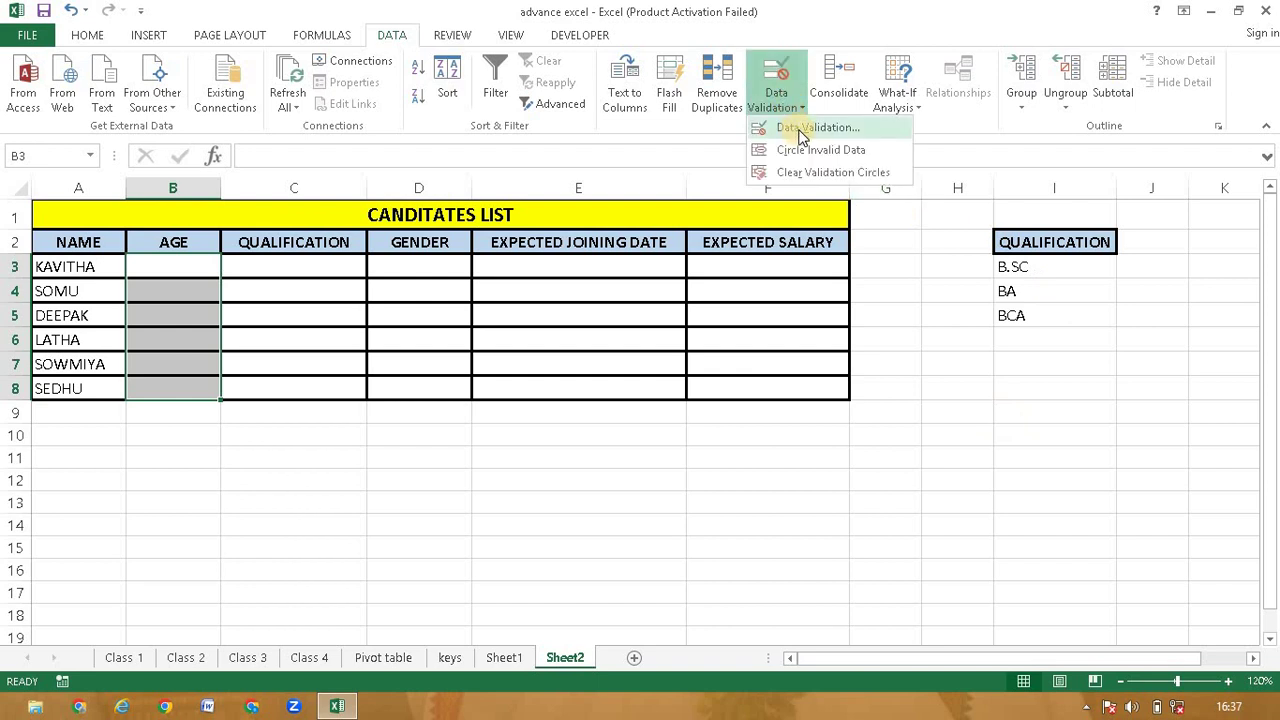
left_click(793, 129)
left_click_drag(816, 301, 771, 151)
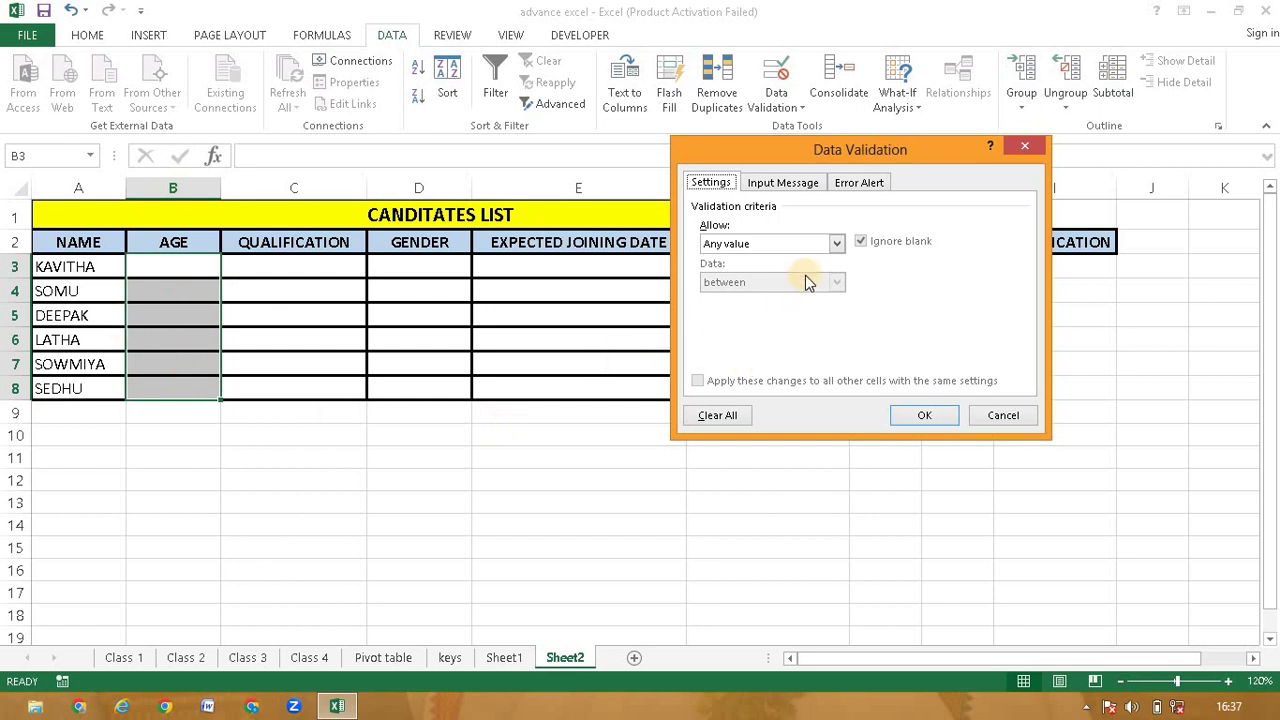
left_click(837, 249)
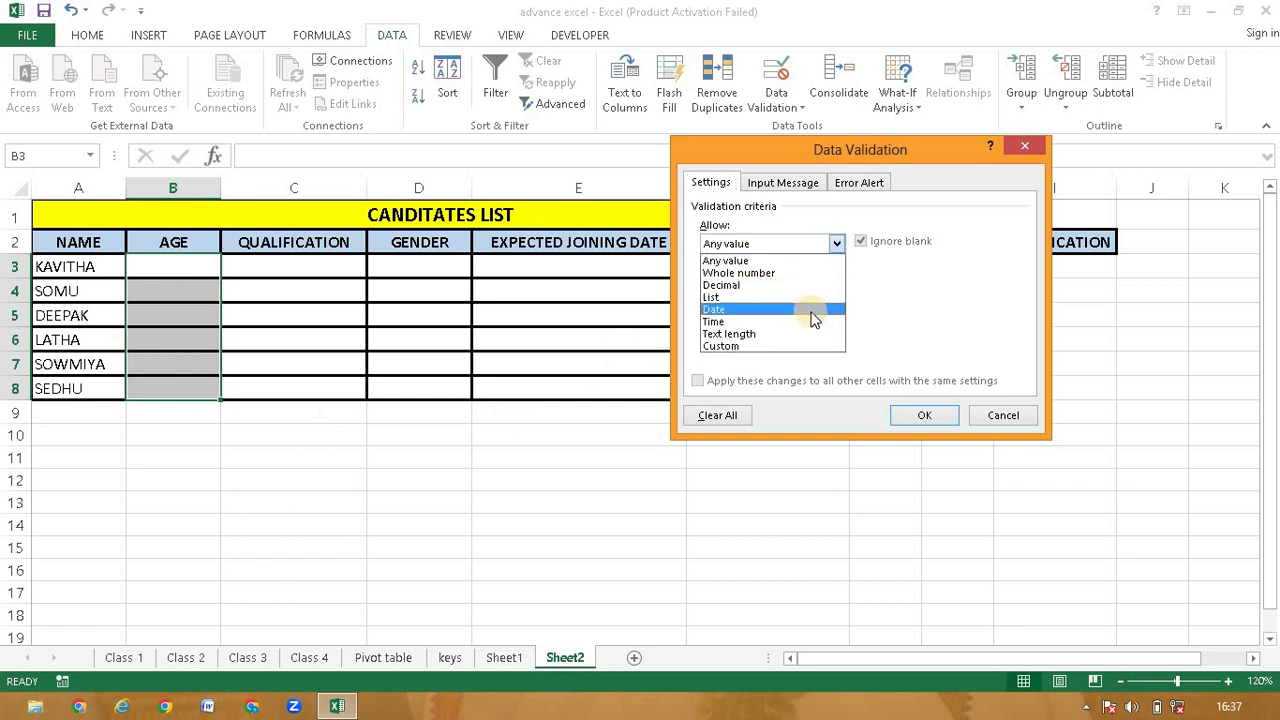
left_click(777, 276)
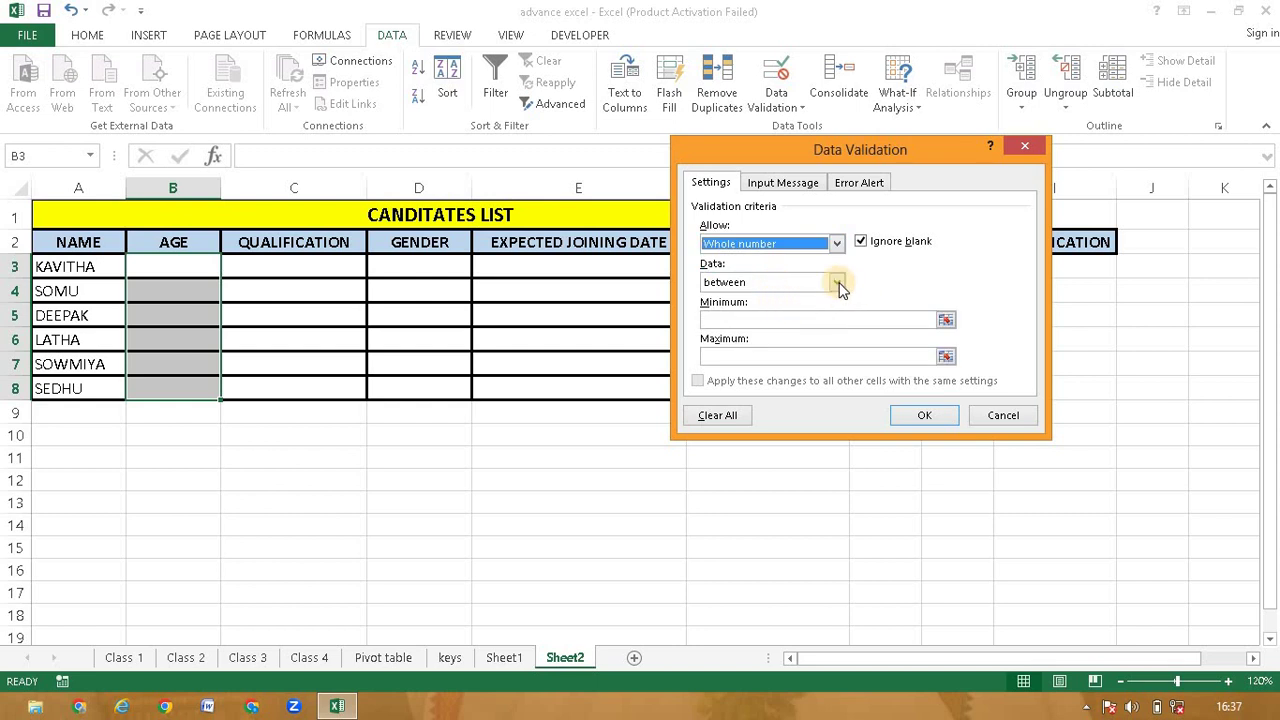
Restrict the age validation to values between a minimum of 21 and a maximum of 25, and apply the rule.
left_click(837, 282)
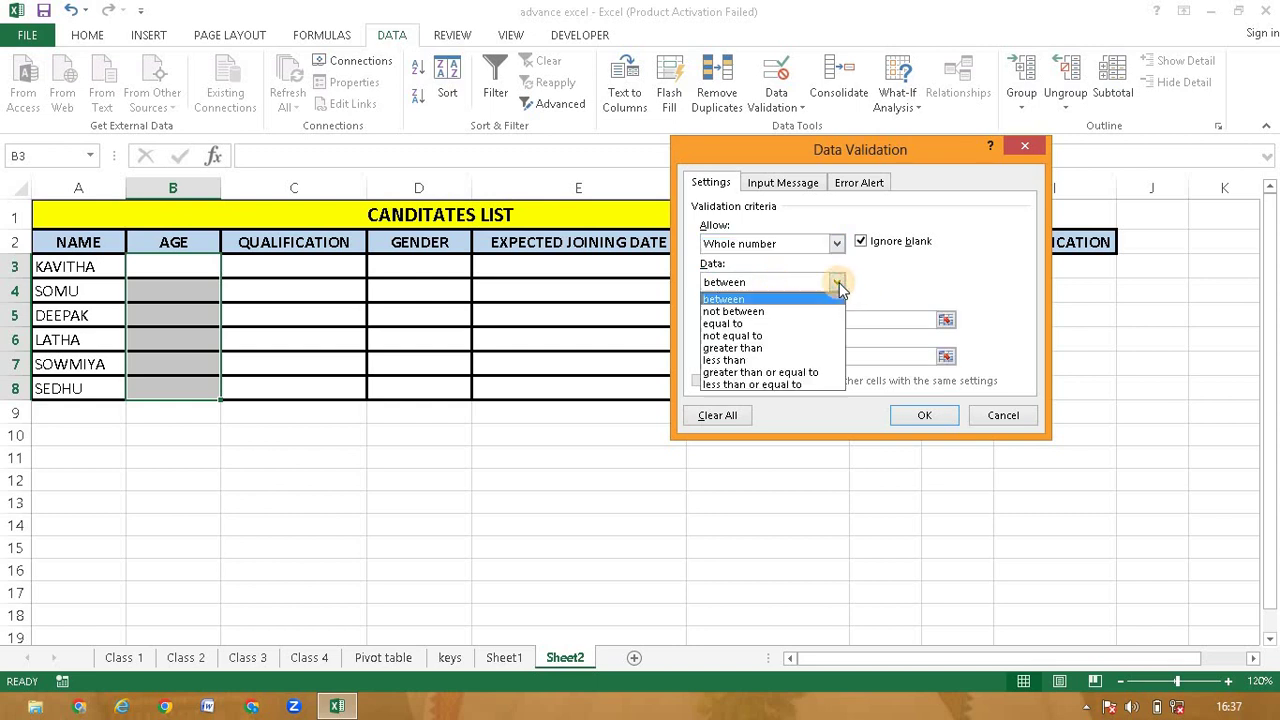
left_click(757, 302)
left_click(758, 319)
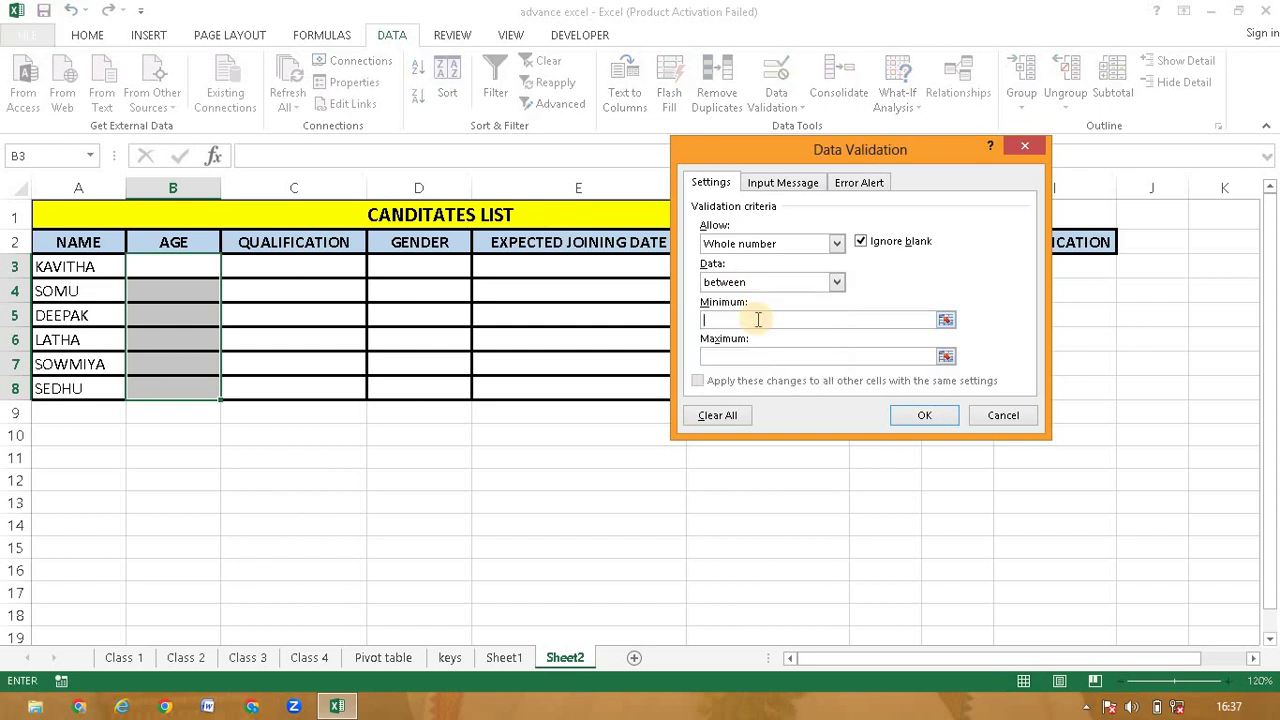
type("21")
left_click(746, 352)
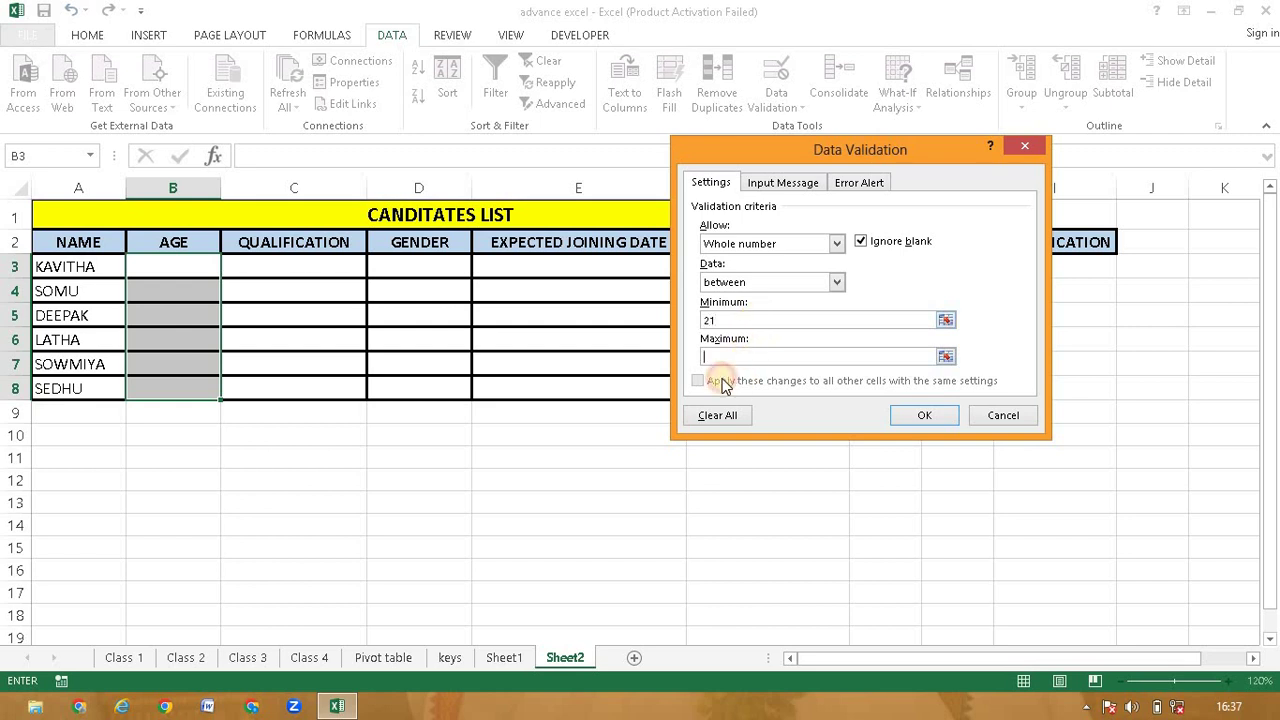
type("25")
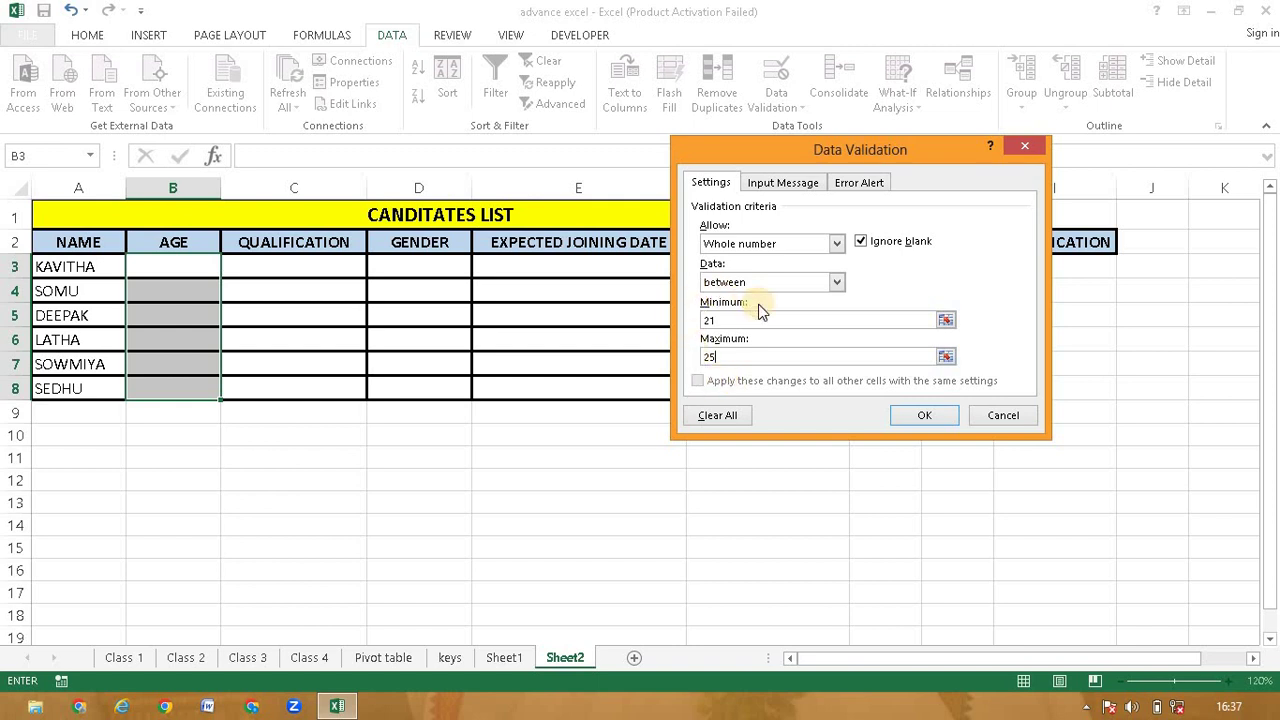
left_click(941, 418)
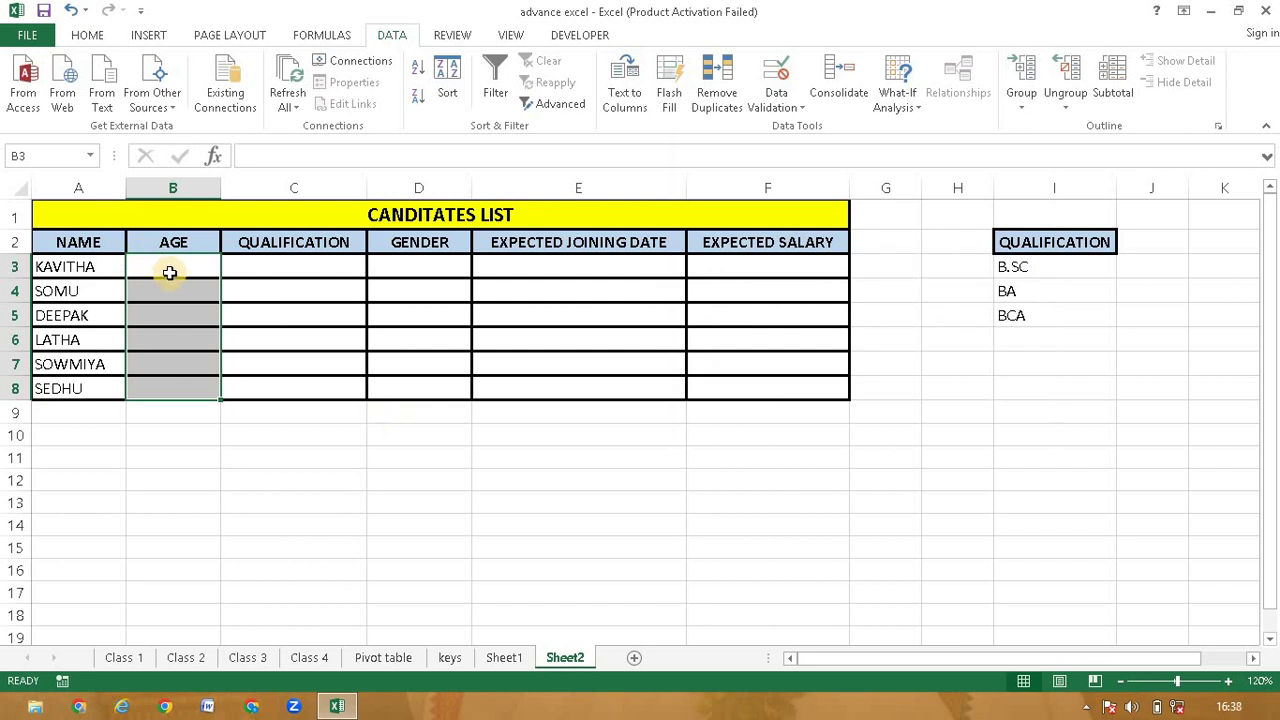
Enter 23 as the first candidate's age in cell B3.
left_click(174, 260)
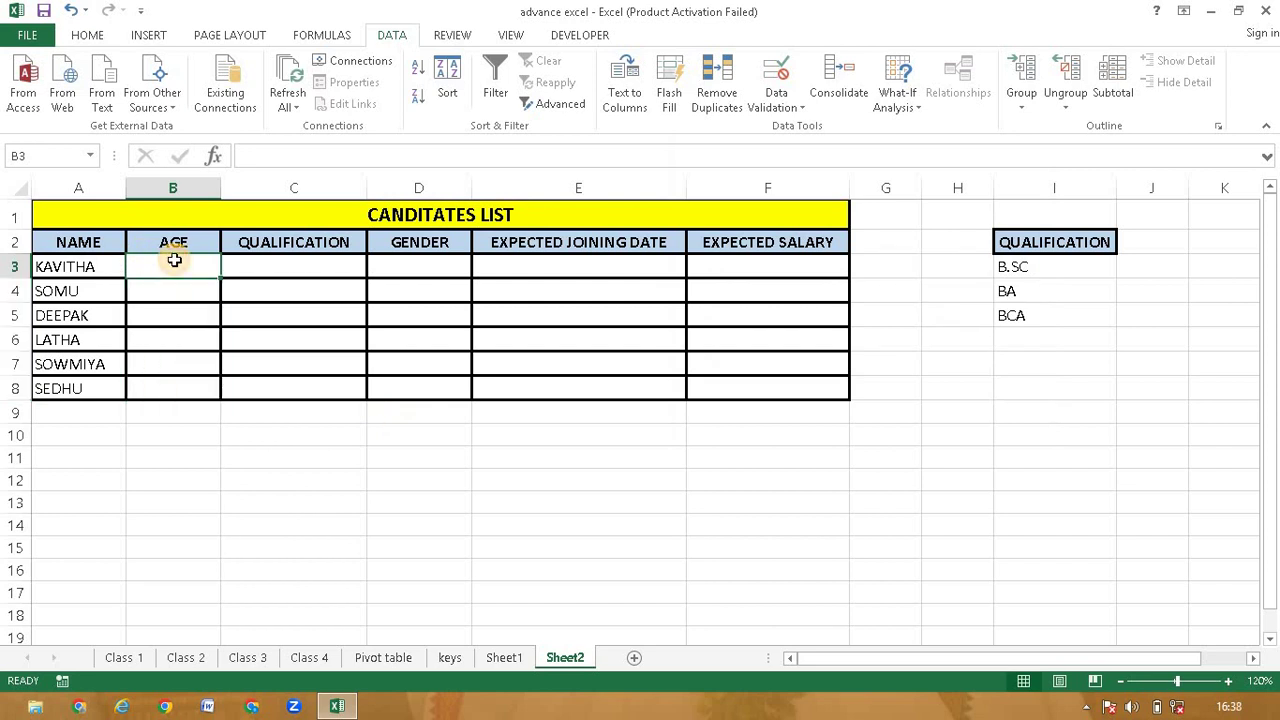
type("23")
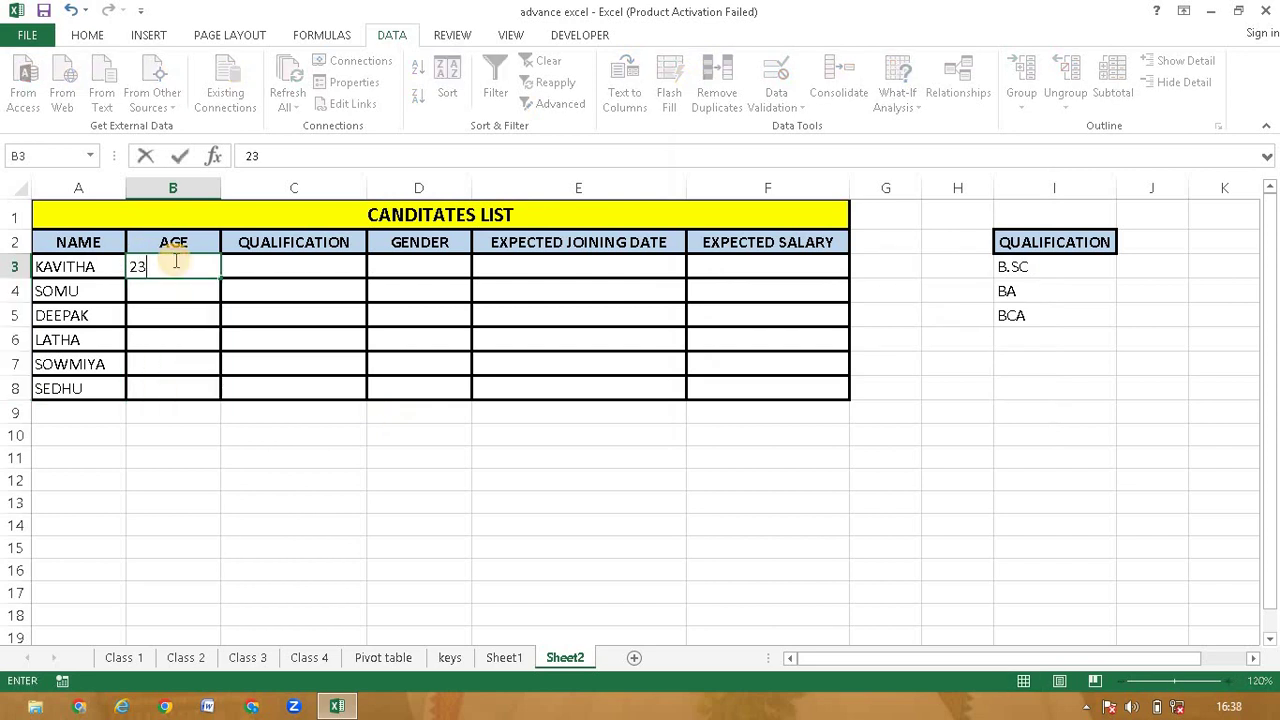
key("Return")
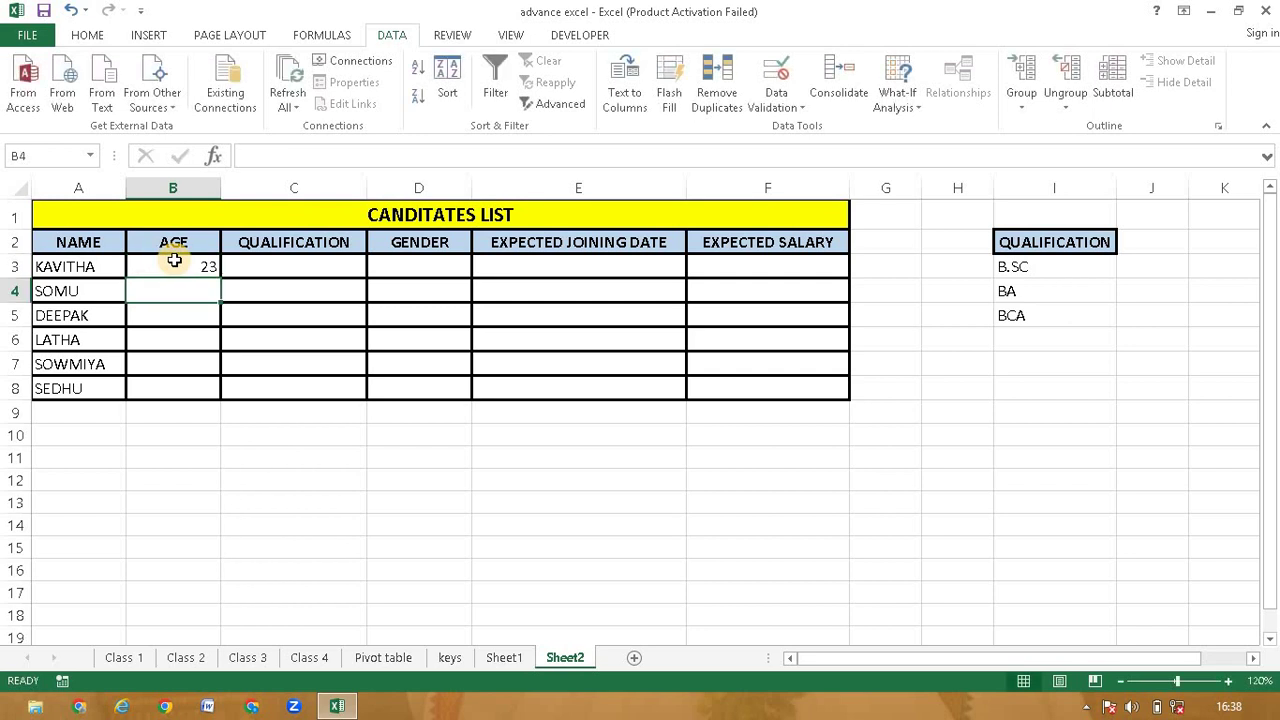
Test the age rule by trying to enter 20 in cell B4, and cancel the entry.
type("20")
key("Return")
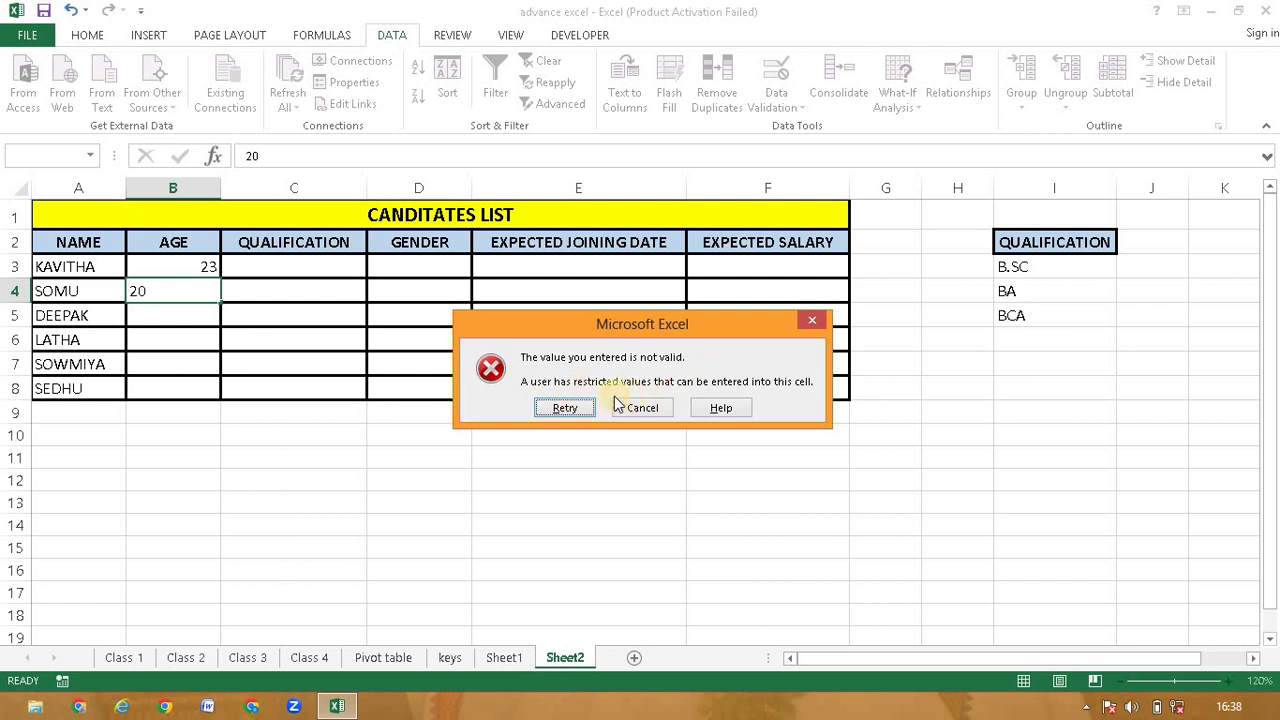
left_click(659, 412)
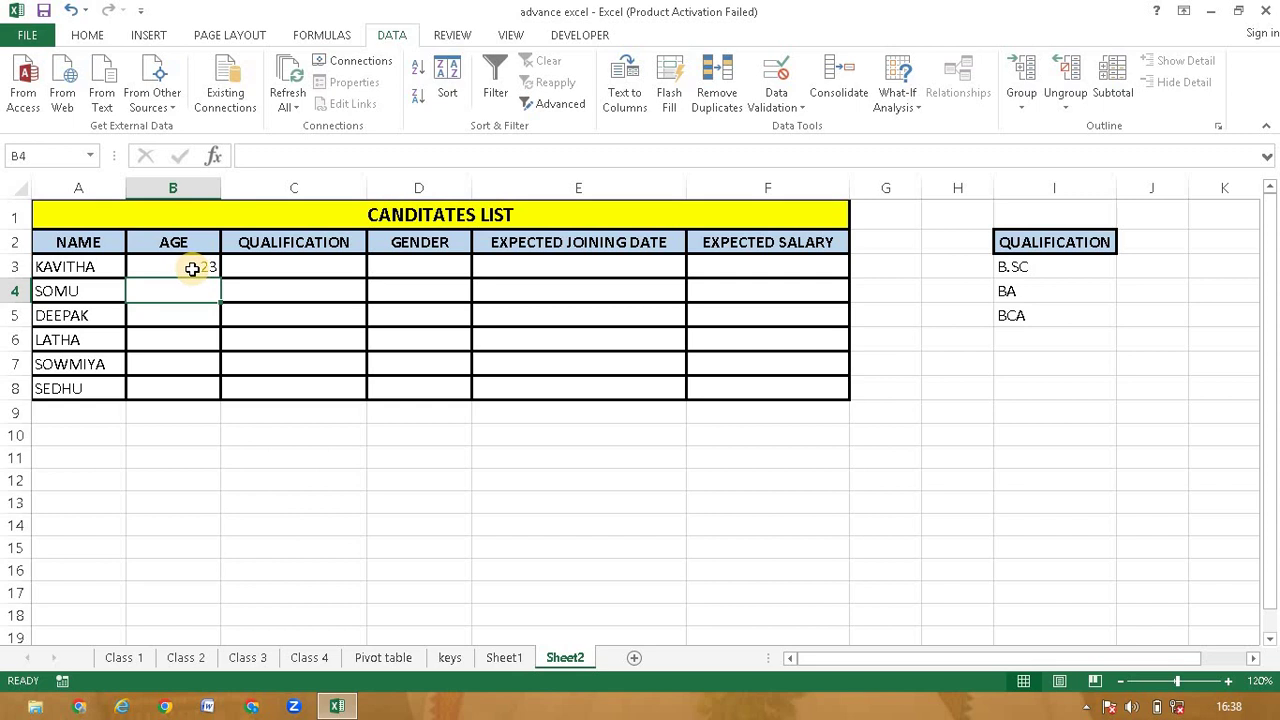
Add a validation input message to age cells B3:B8 with the title "AGE BETWEEN" and the text "AGE BETWEEN 21 TO 25".
left_click_drag(192, 268, 189, 391)
left_click(189, 507)
left_click_drag(205, 267, 195, 390)
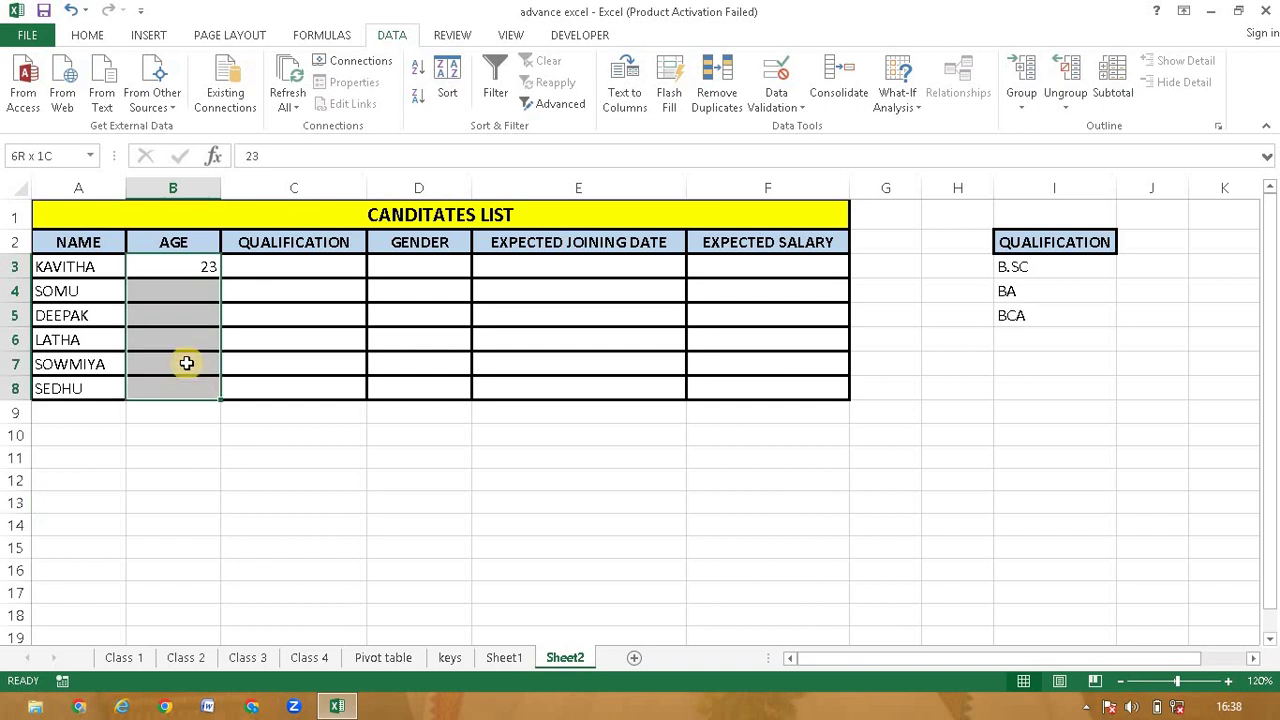
left_click(787, 108)
left_click(791, 131)
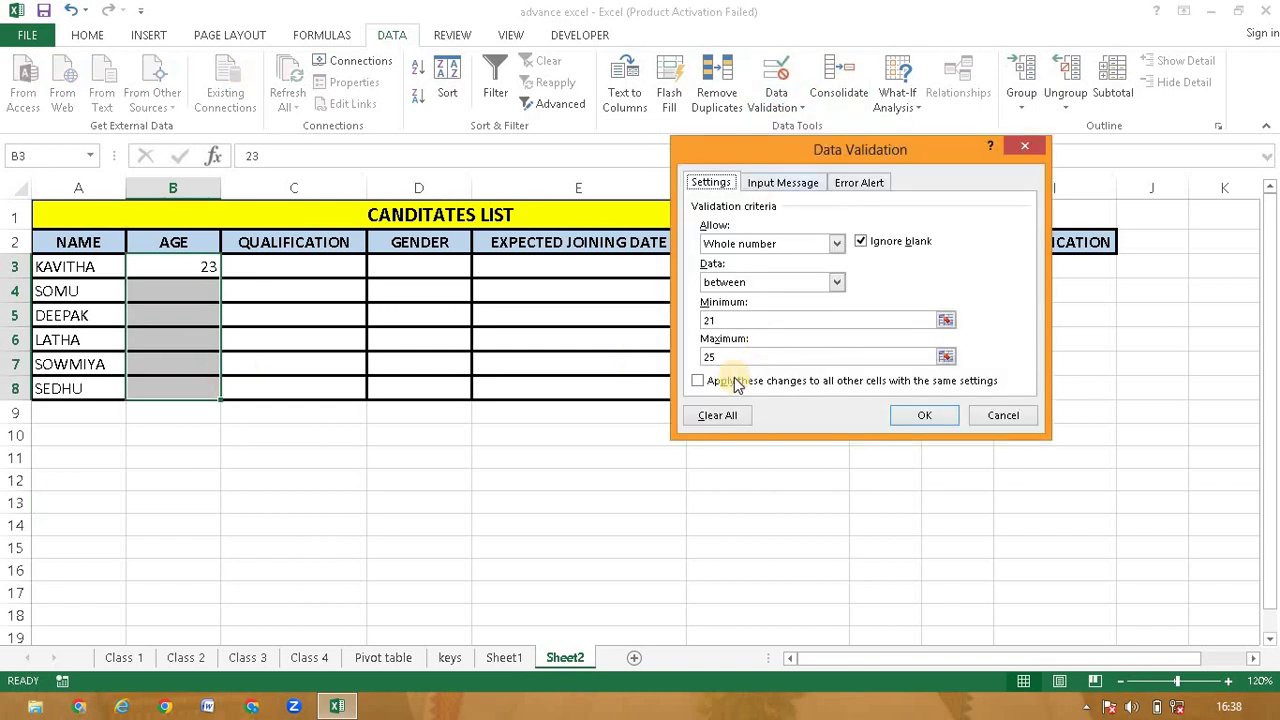
left_click(791, 186)
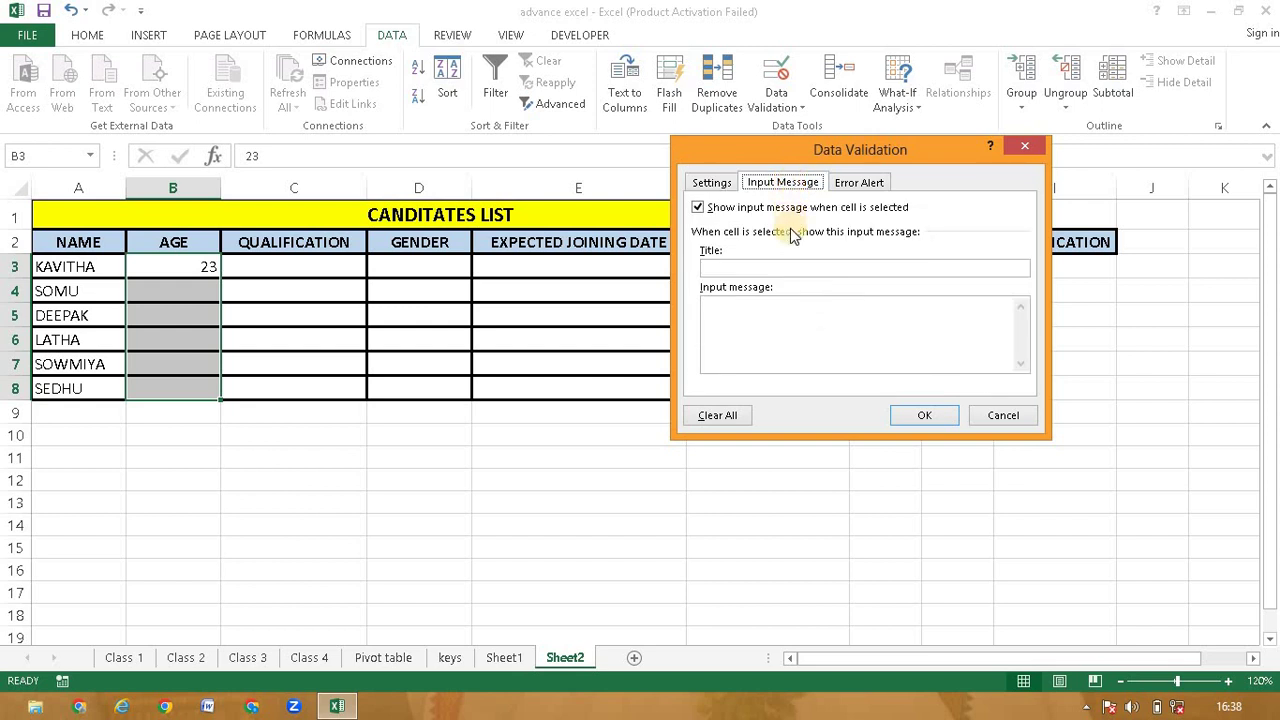
left_click(742, 270)
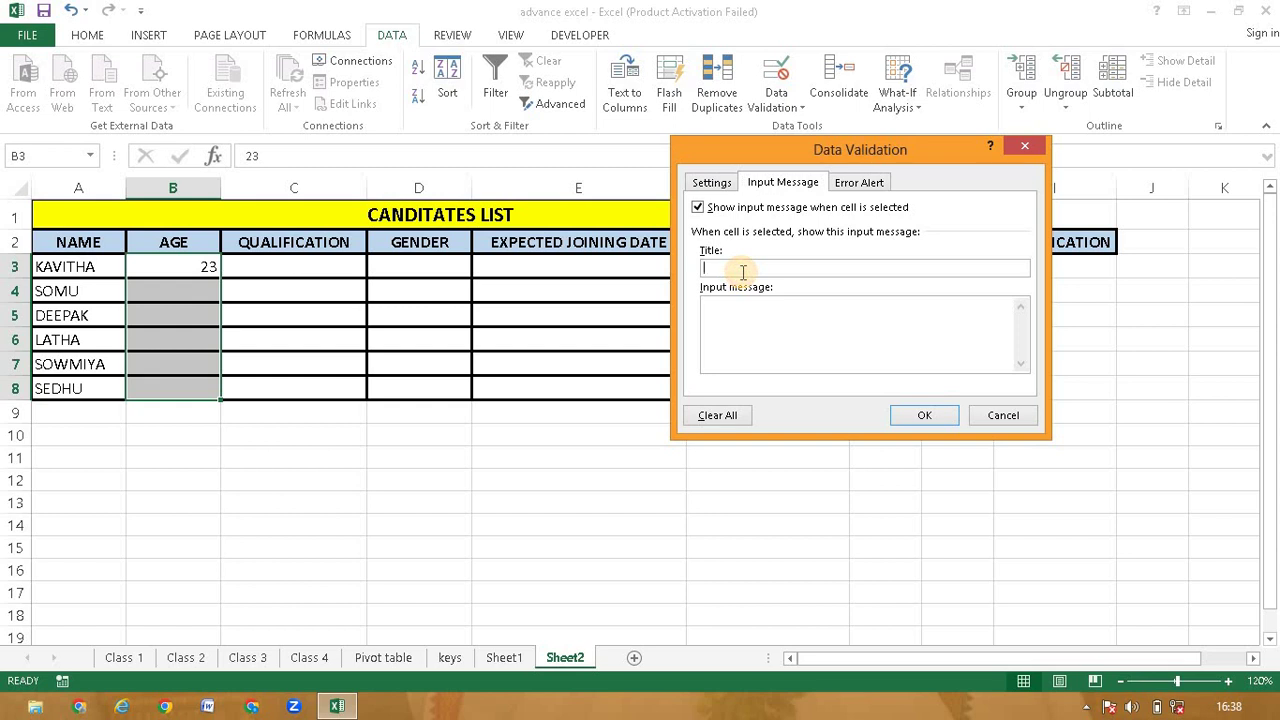
type("AGE BETWEEN")
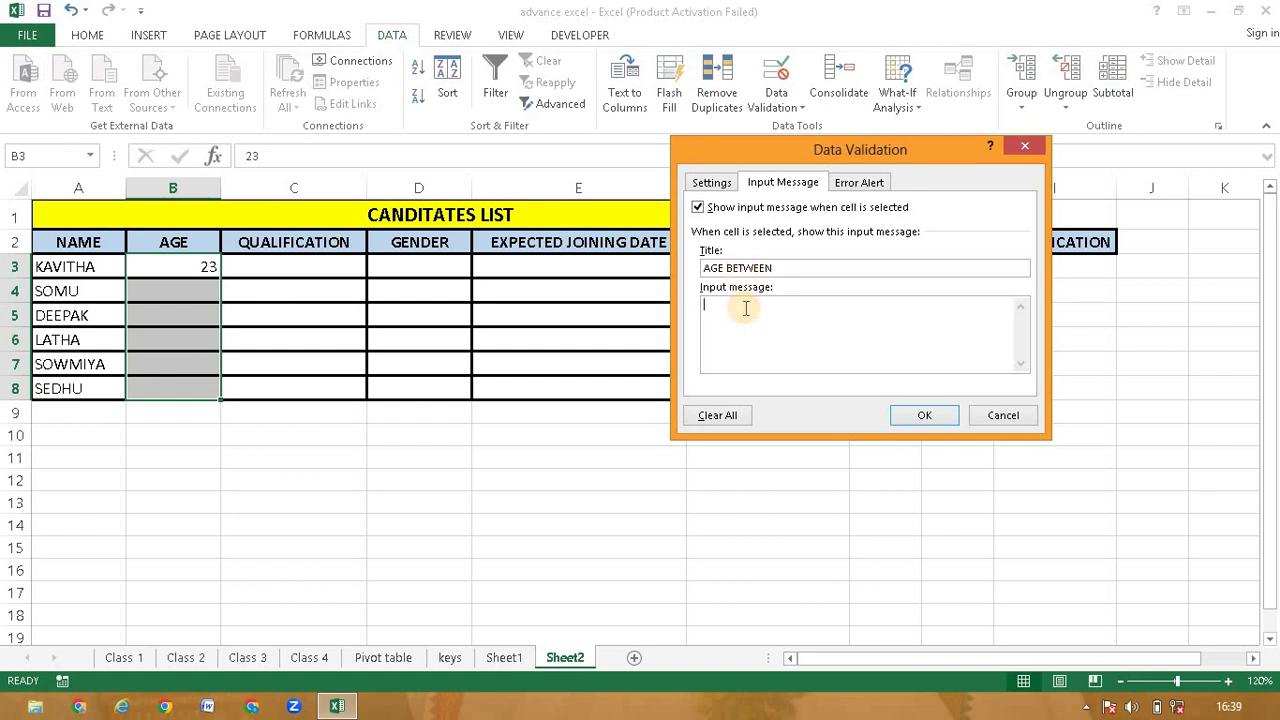
left_click(745, 309)
type("AGE BETWEEN 21 TO 25")
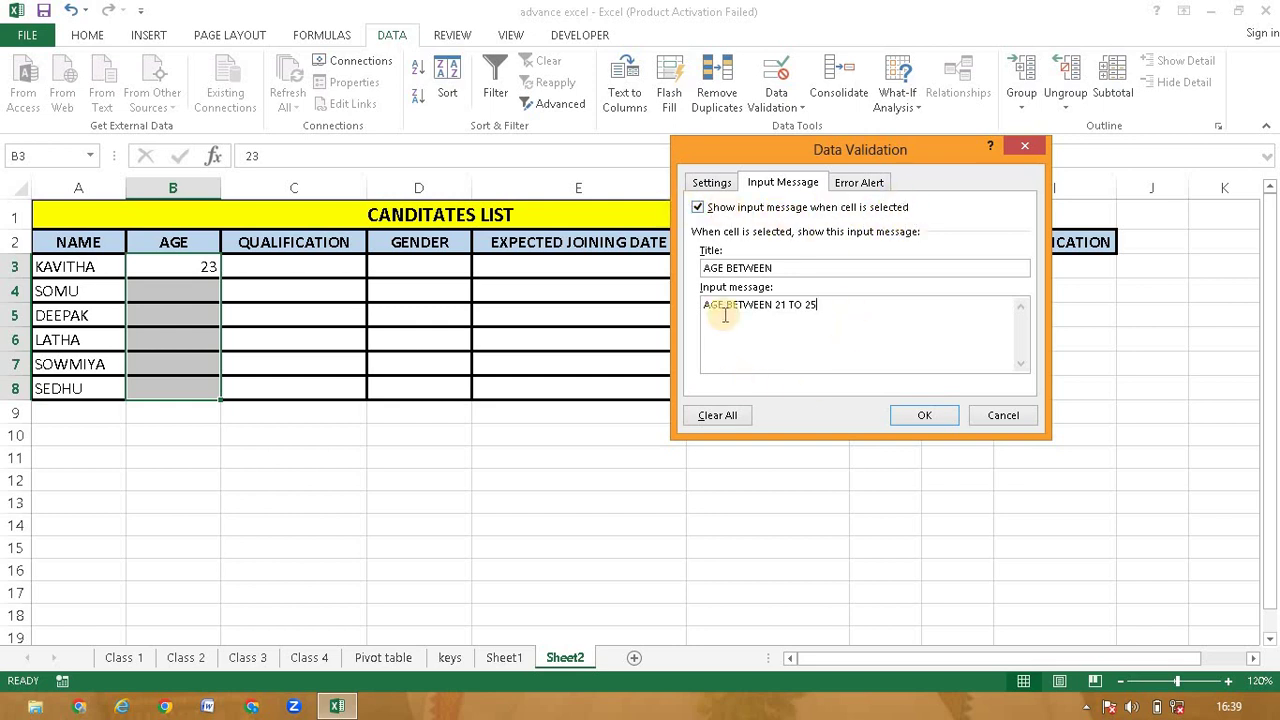
left_click(909, 419)
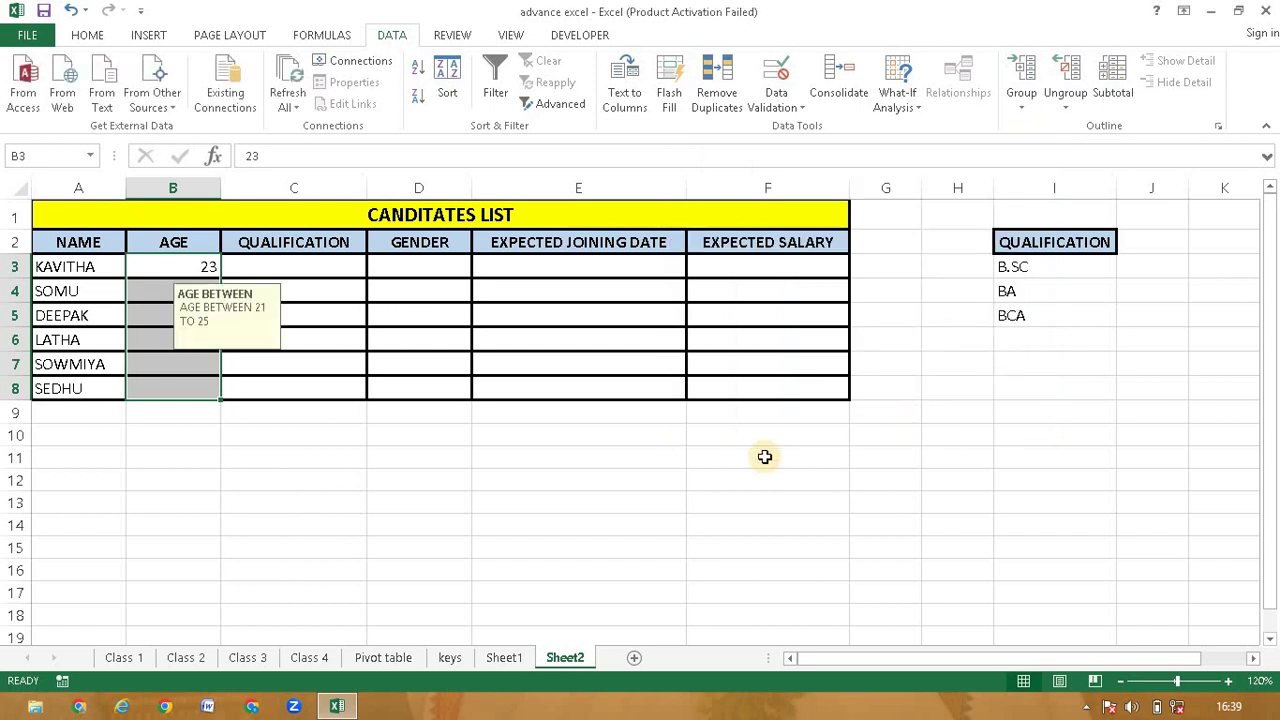
Check the input message on age cells B3, B4 and B6, comparing with a cell below the table.
left_click(198, 274)
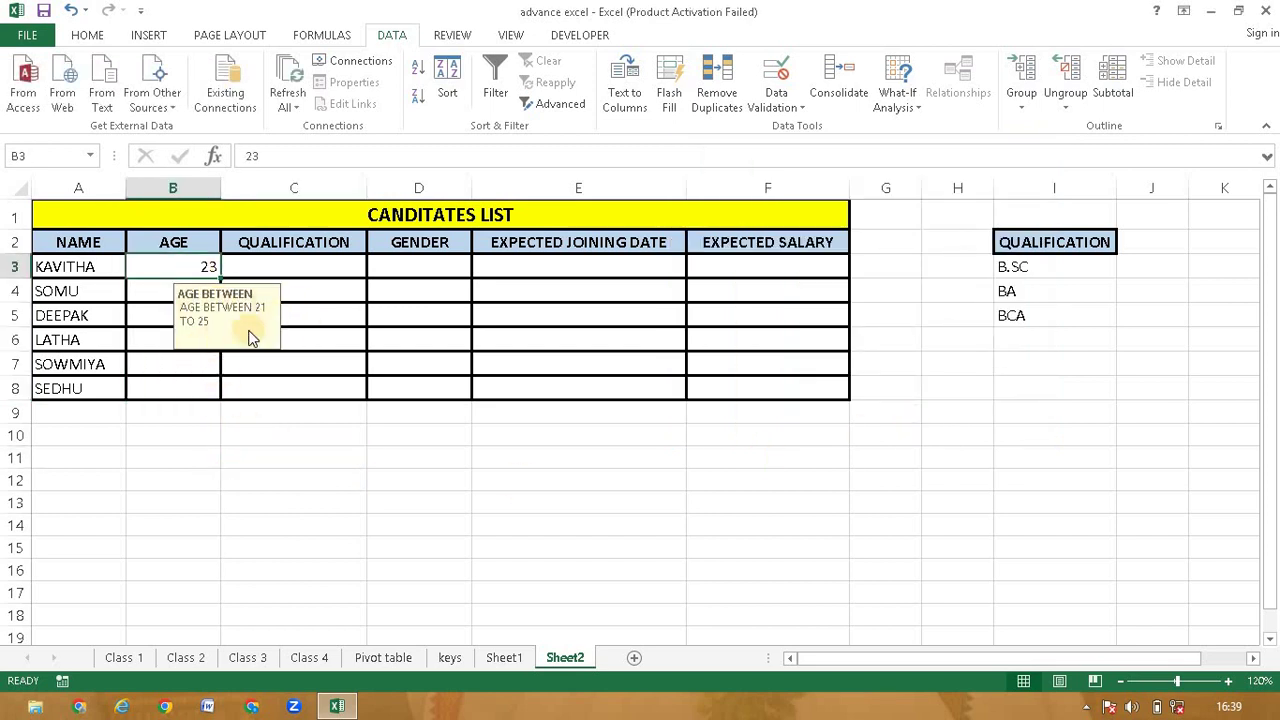
left_click(147, 293)
left_click(180, 457)
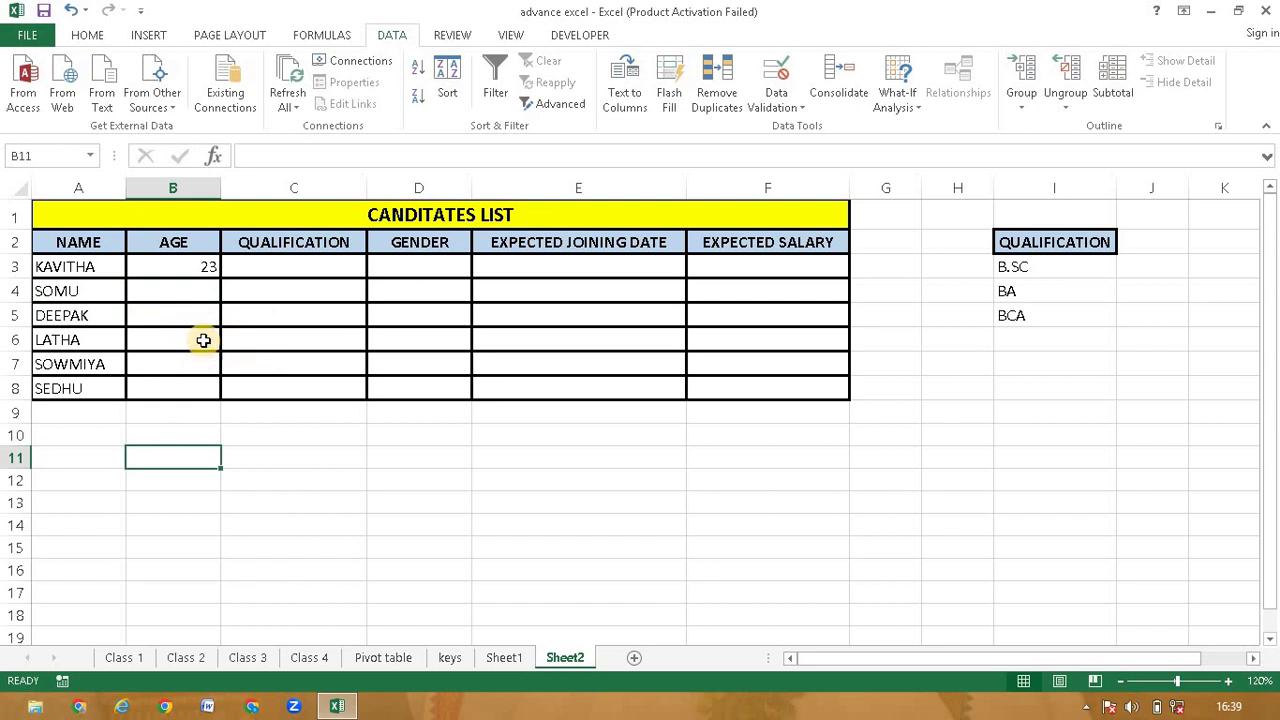
left_click(203, 340)
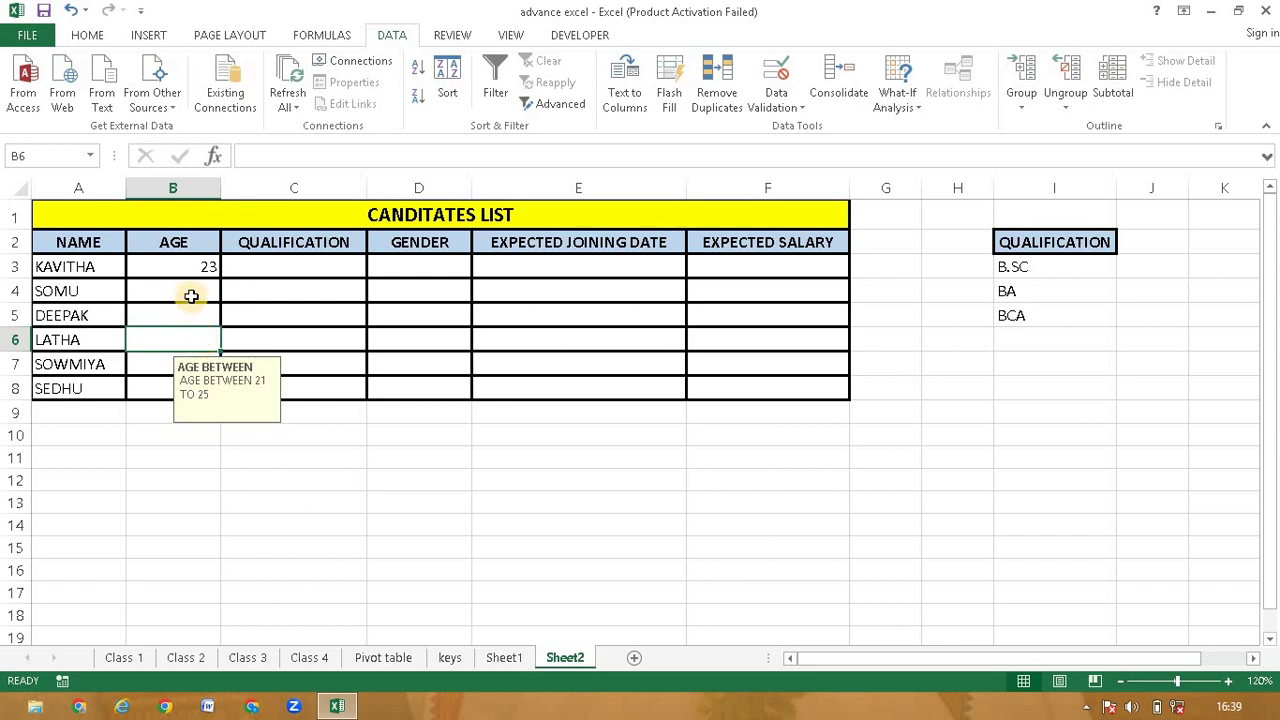
left_click(191, 296)
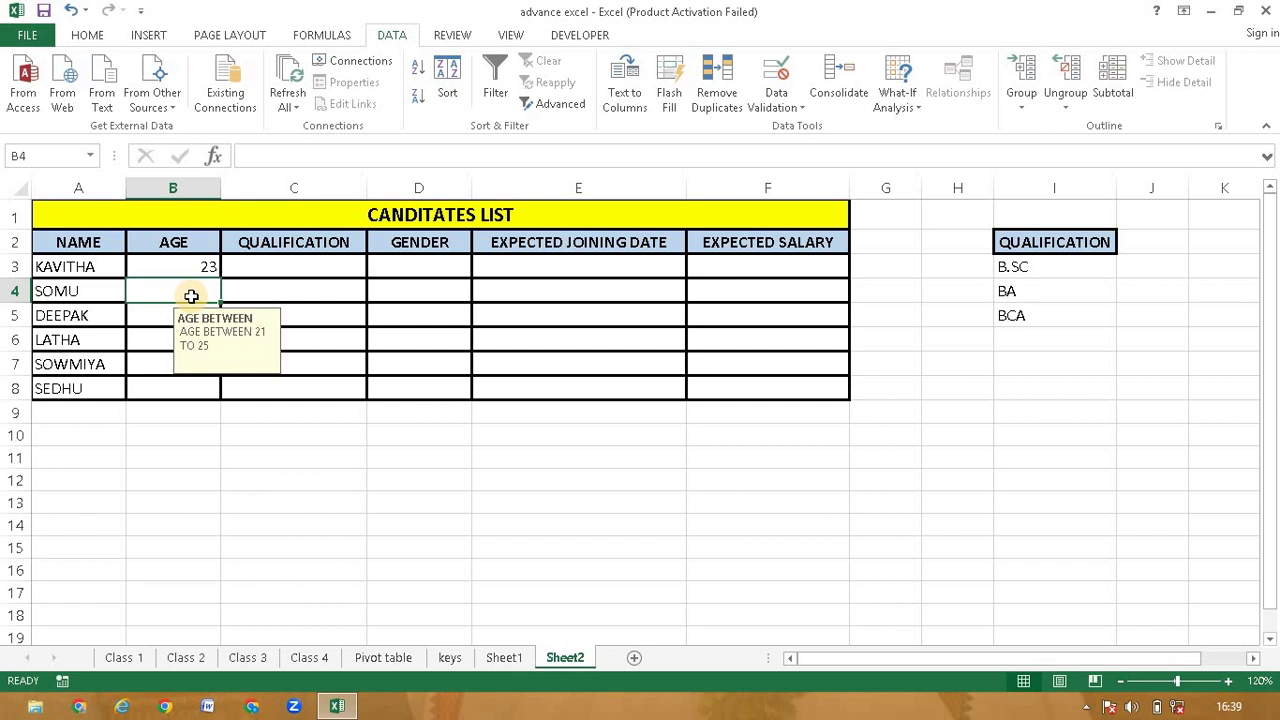
Restrict qualification cells C3:C8 to a list validation sourced from cells I3:I5, with an in-cell dropdown.
left_click(307, 264)
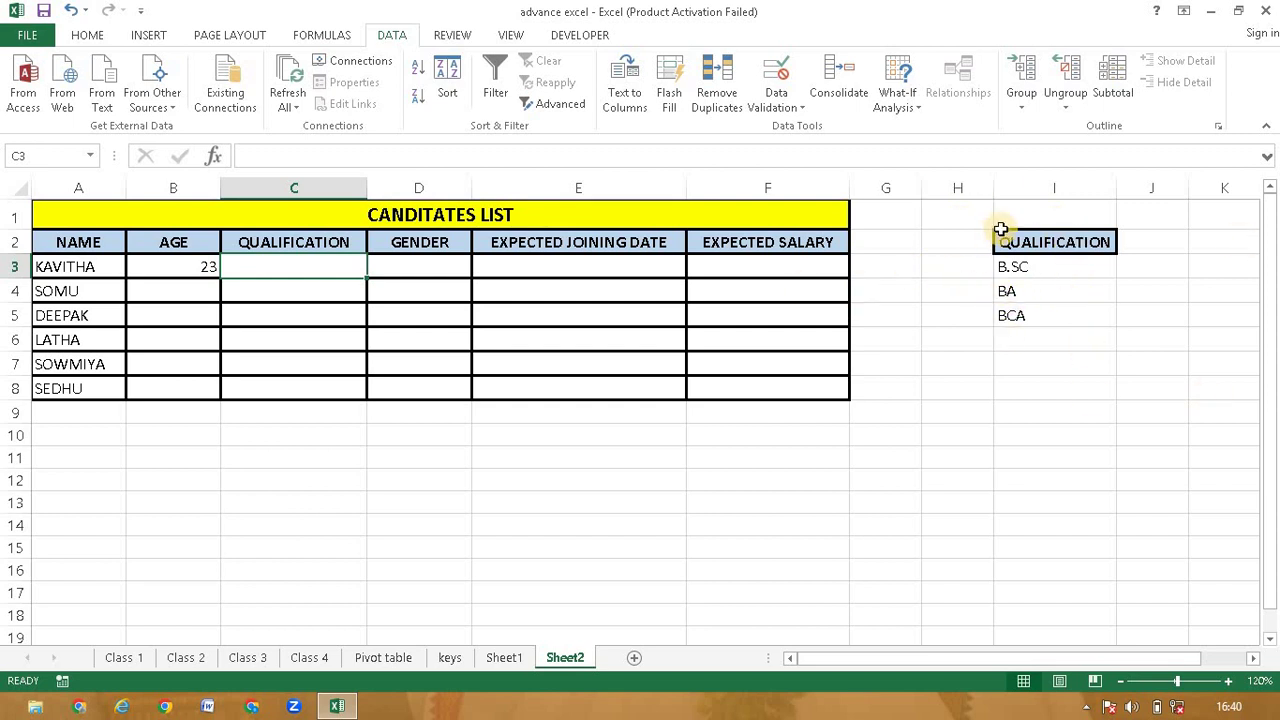
left_click_drag(351, 274, 280, 385)
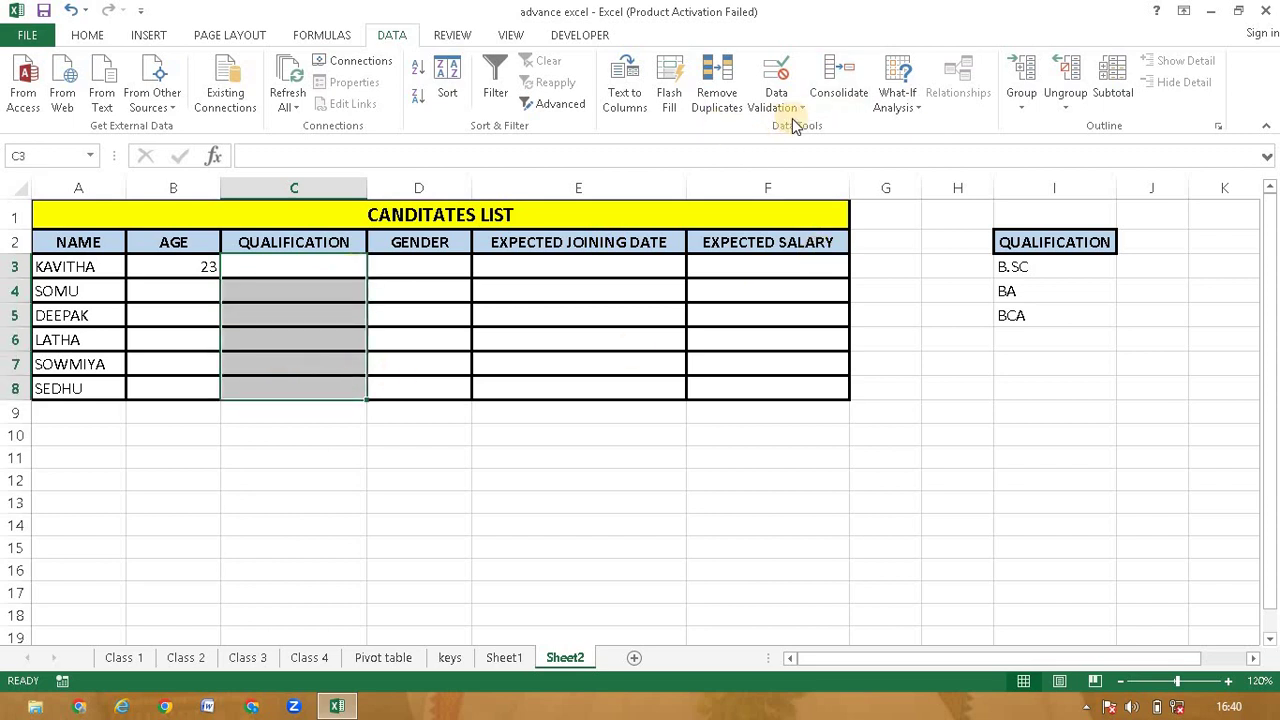
left_click(790, 105)
left_click(800, 127)
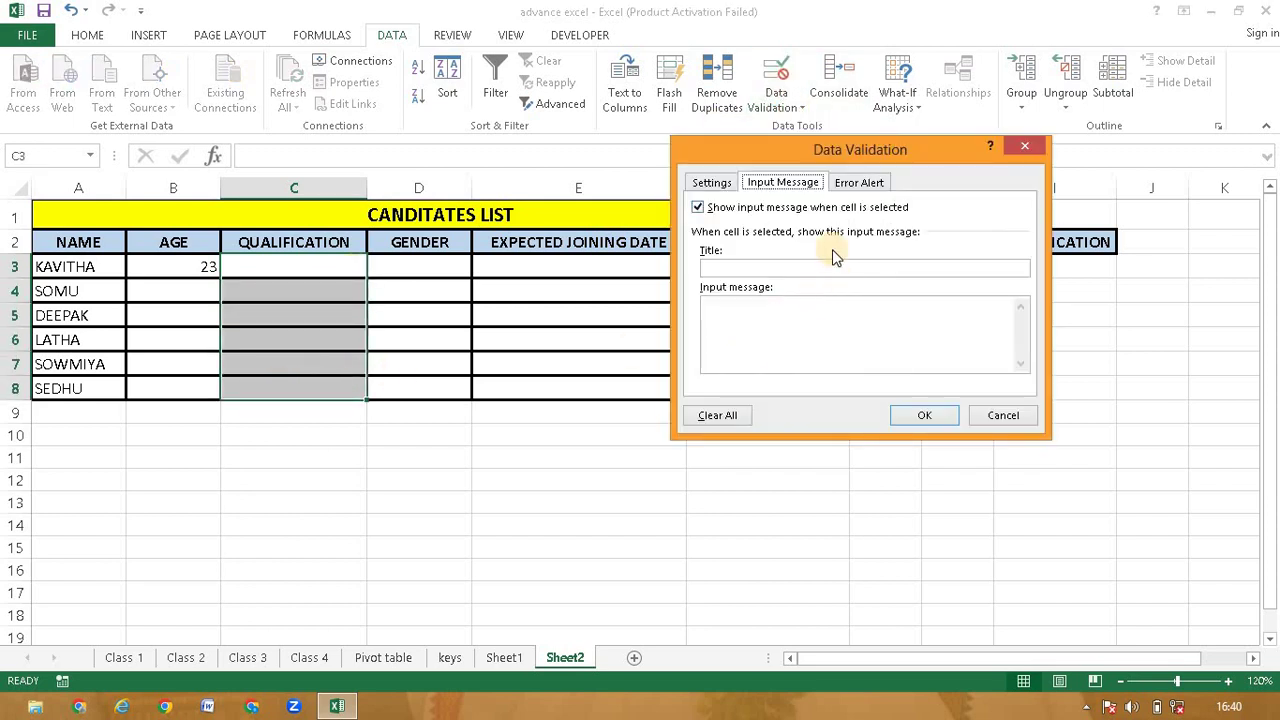
left_click(712, 182)
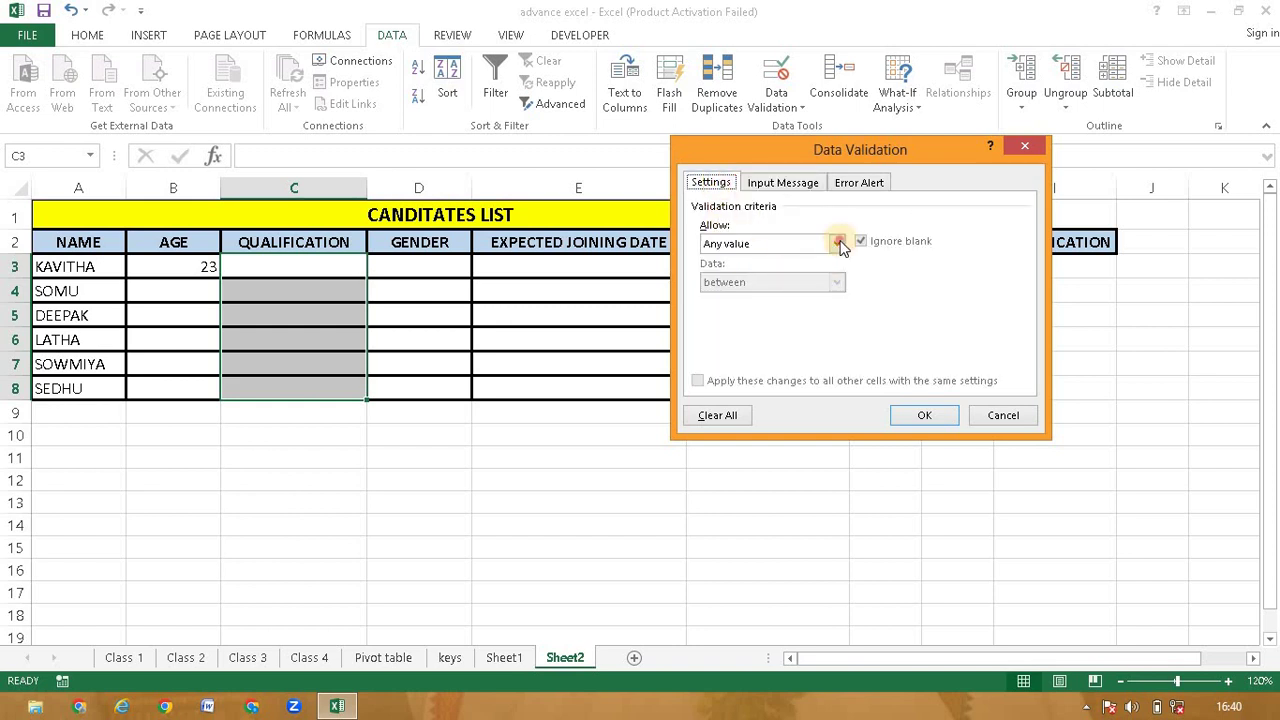
left_click(838, 243)
left_click(803, 298)
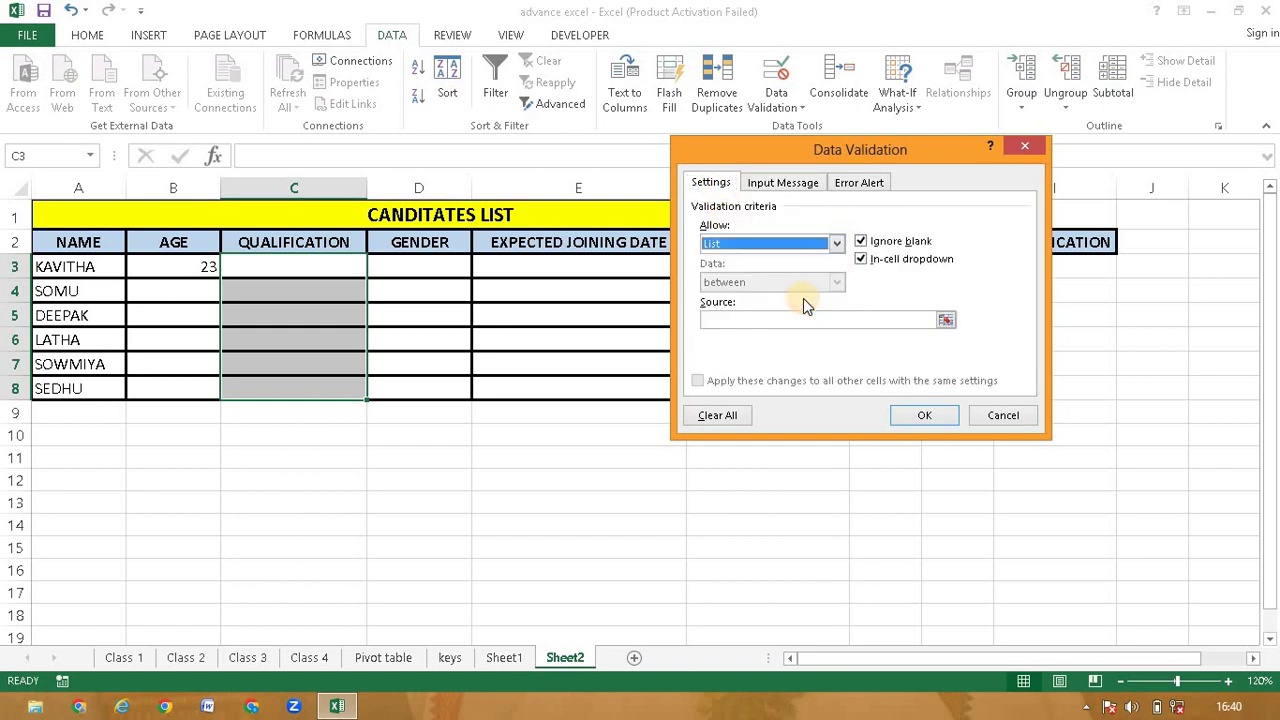
left_click_drag(928, 155, 786, 134)
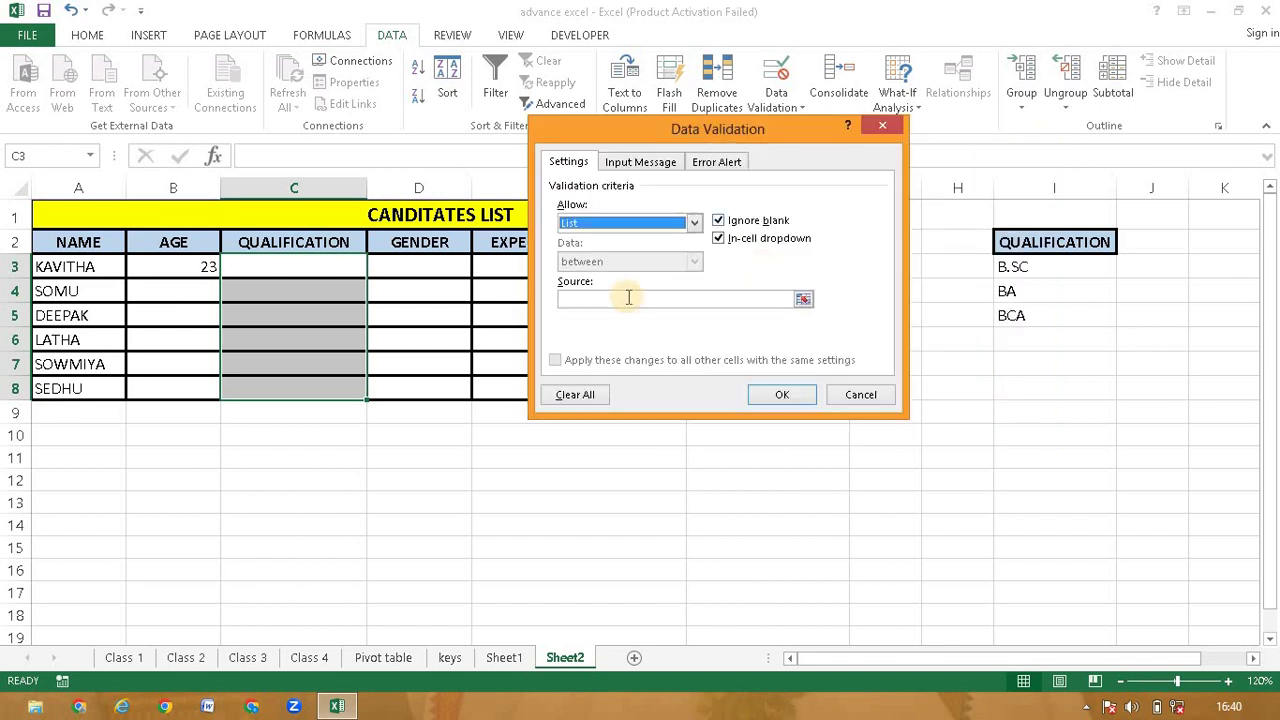
left_click(628, 297)
left_click_drag(1054, 272, 1060, 323)
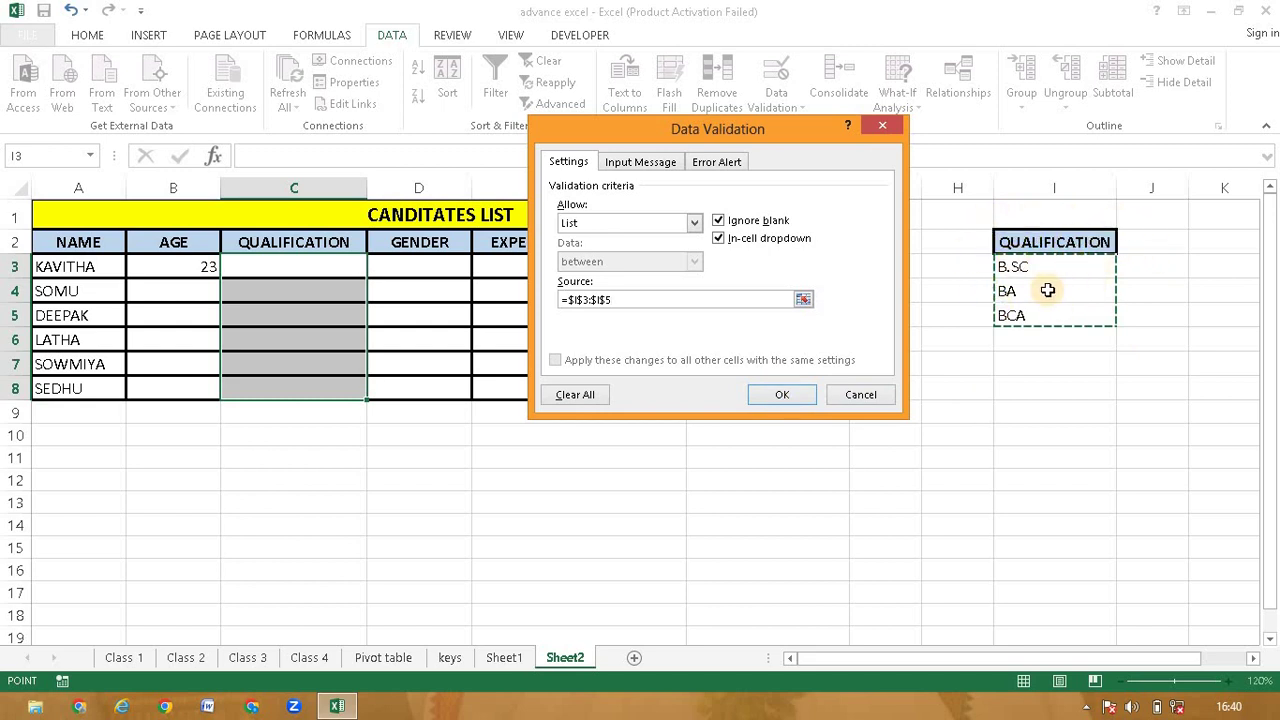
left_click(800, 393)
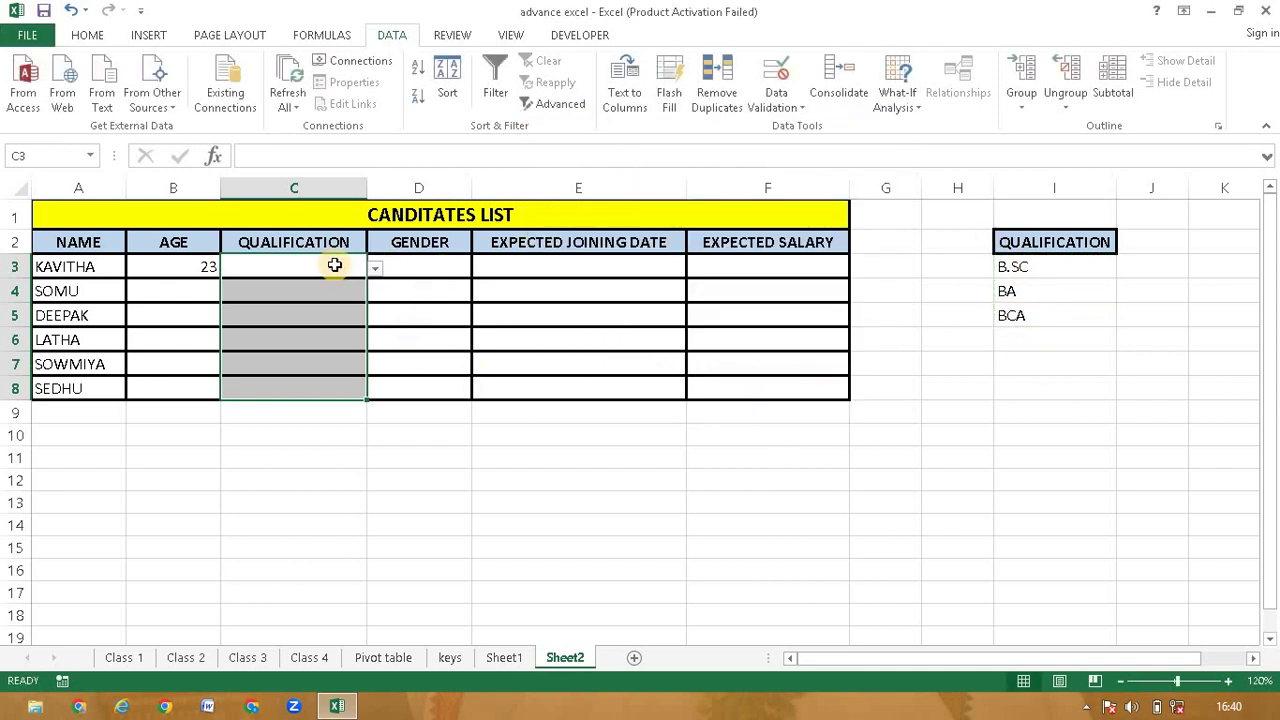
Check that the qualification cells offer a dropdown, and choose BA for the first candidate in C3.
left_click(300, 266)
left_click(303, 288)
left_click(304, 314)
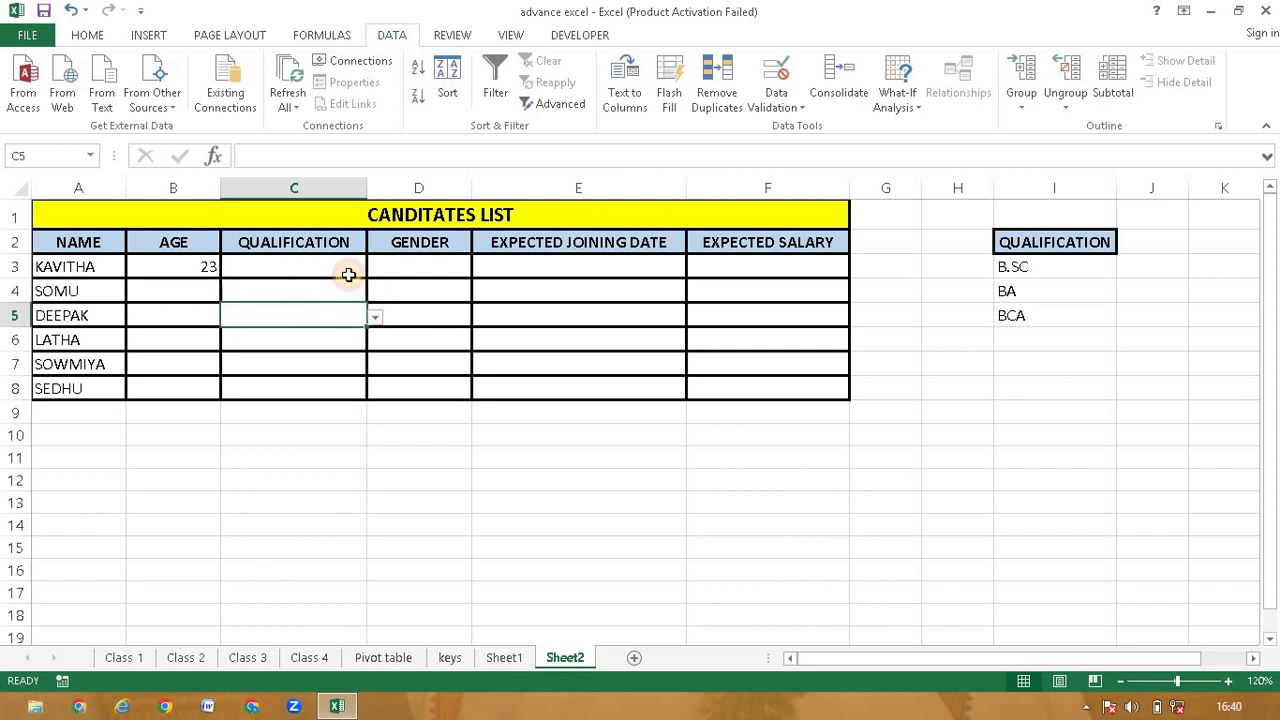
left_click(352, 266)
left_click(373, 272)
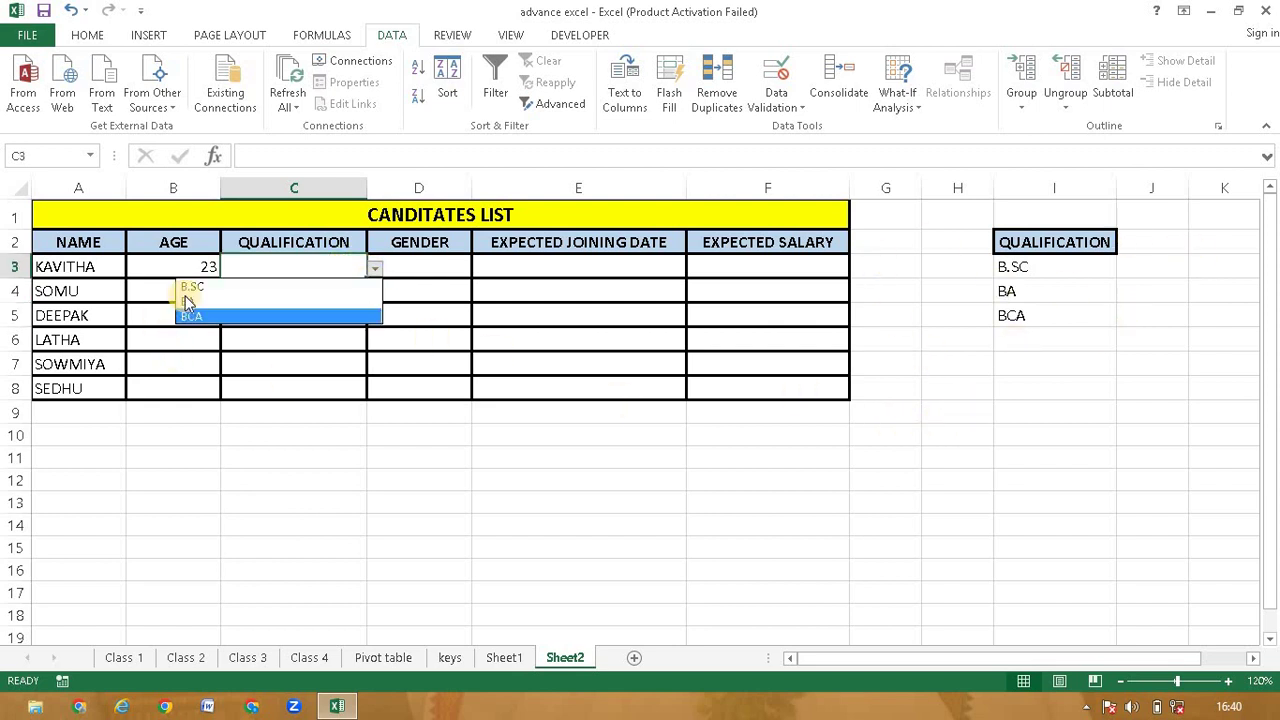
left_click(224, 299)
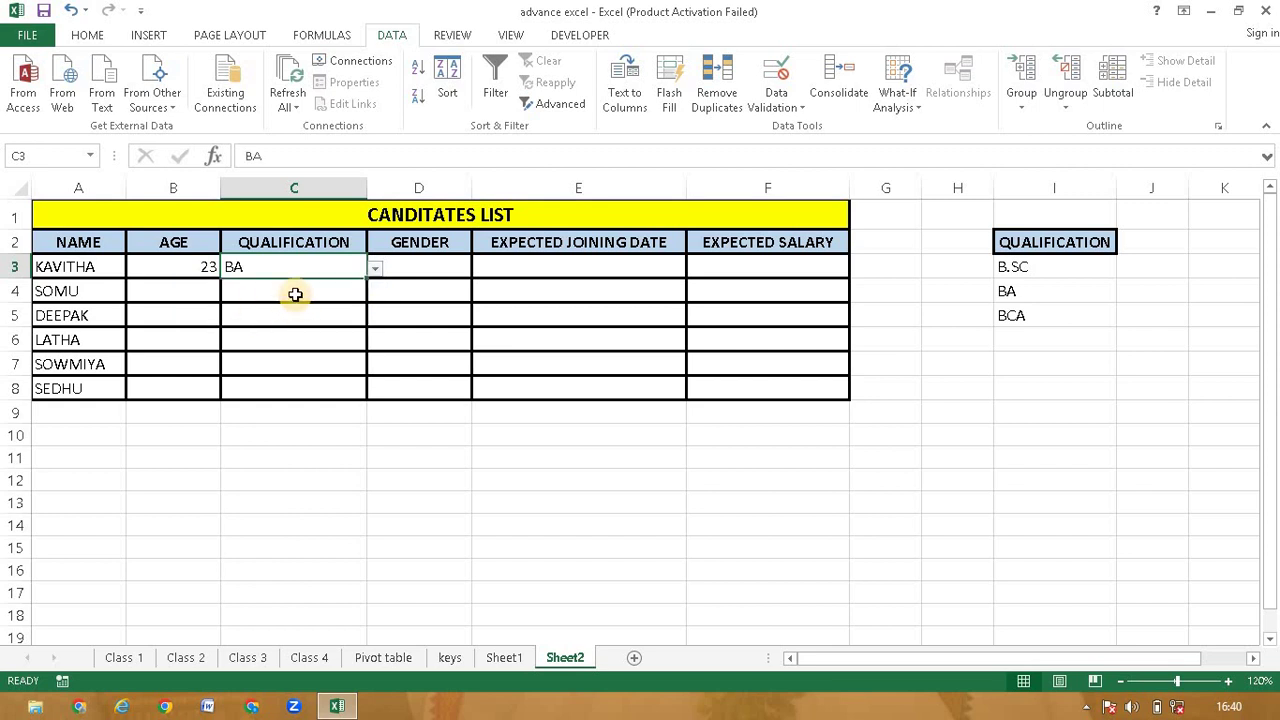
Test the qualification rule by trying to enter EEE in cell C4, and cancel the entry.
left_click(295, 294)
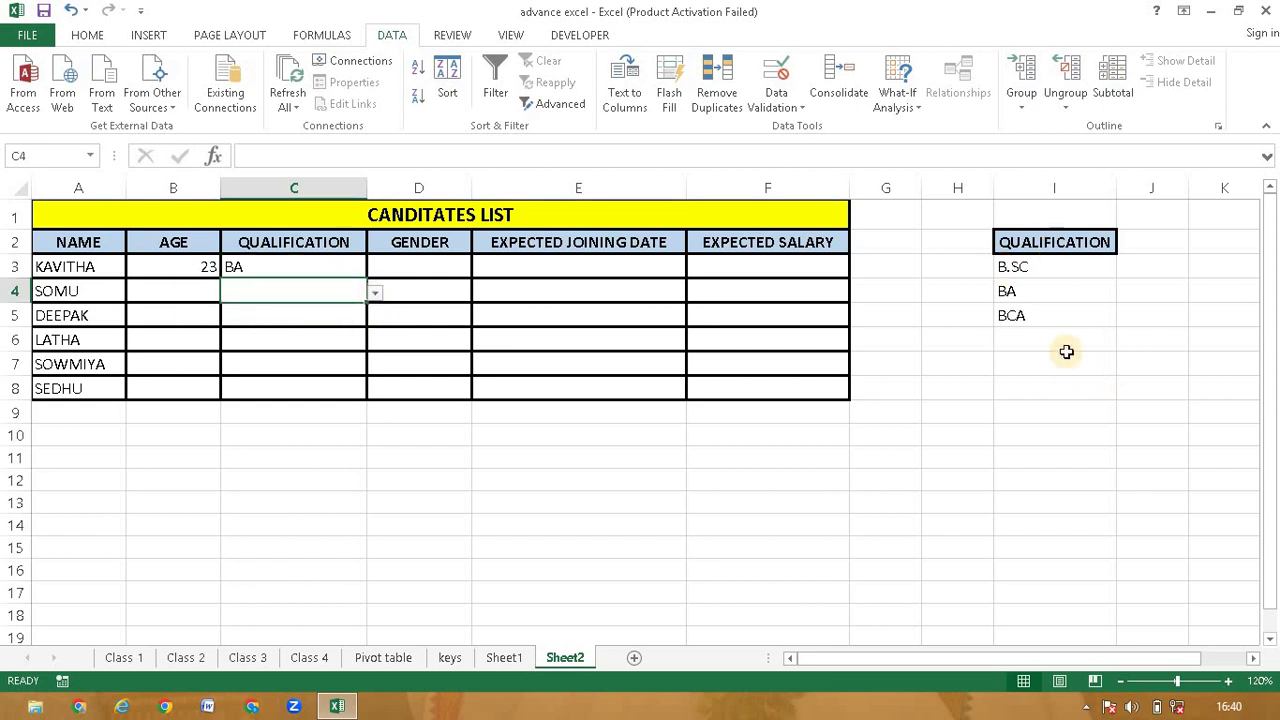
type("EEE")
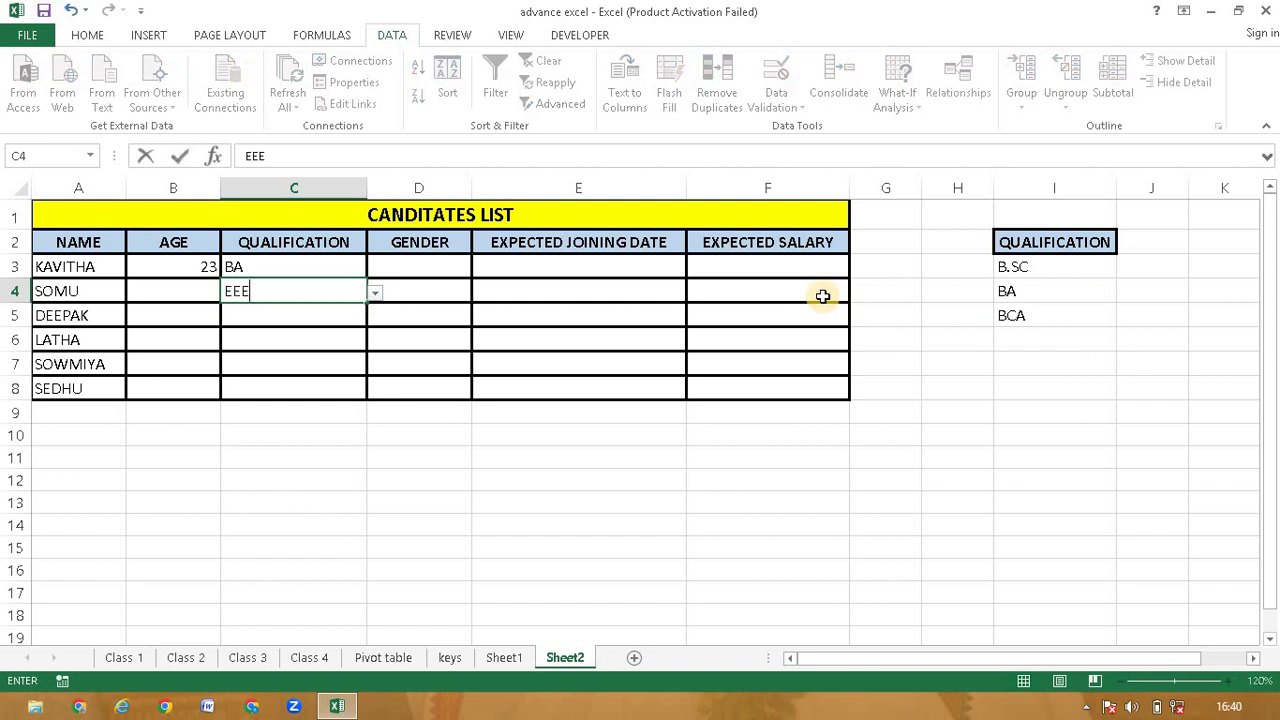
key("Return")
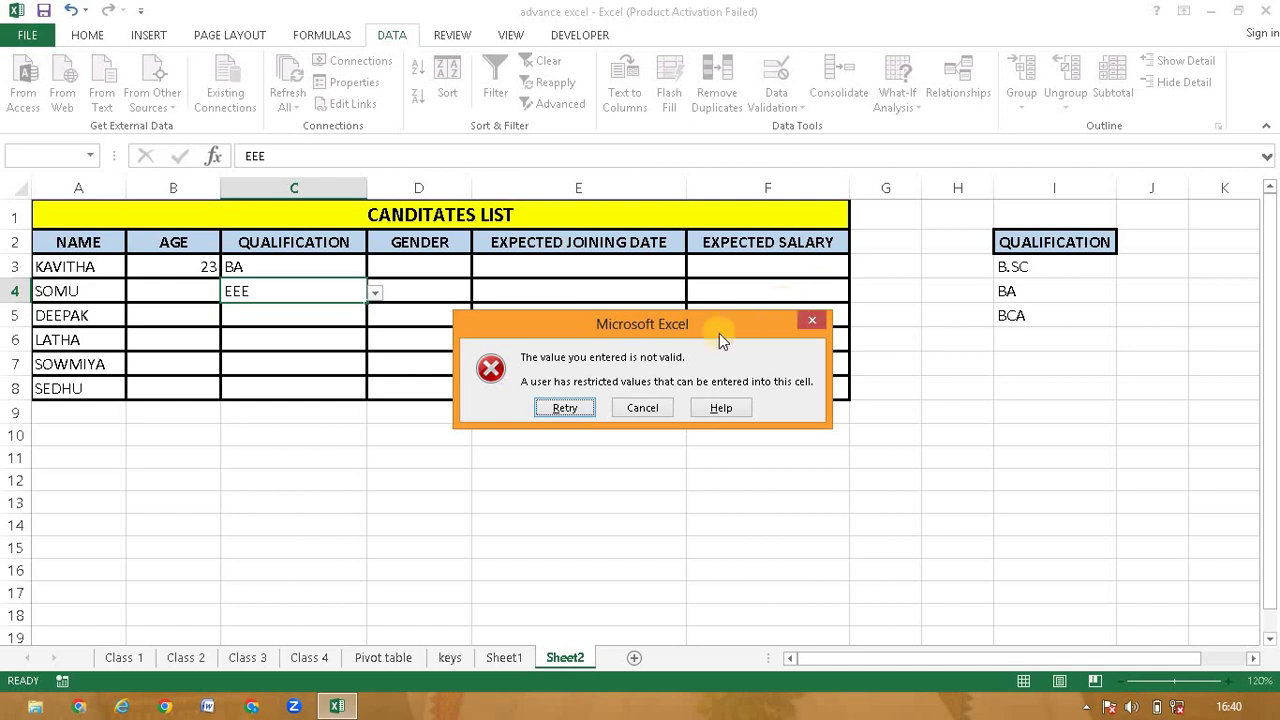
left_click(660, 406)
left_click(663, 410)
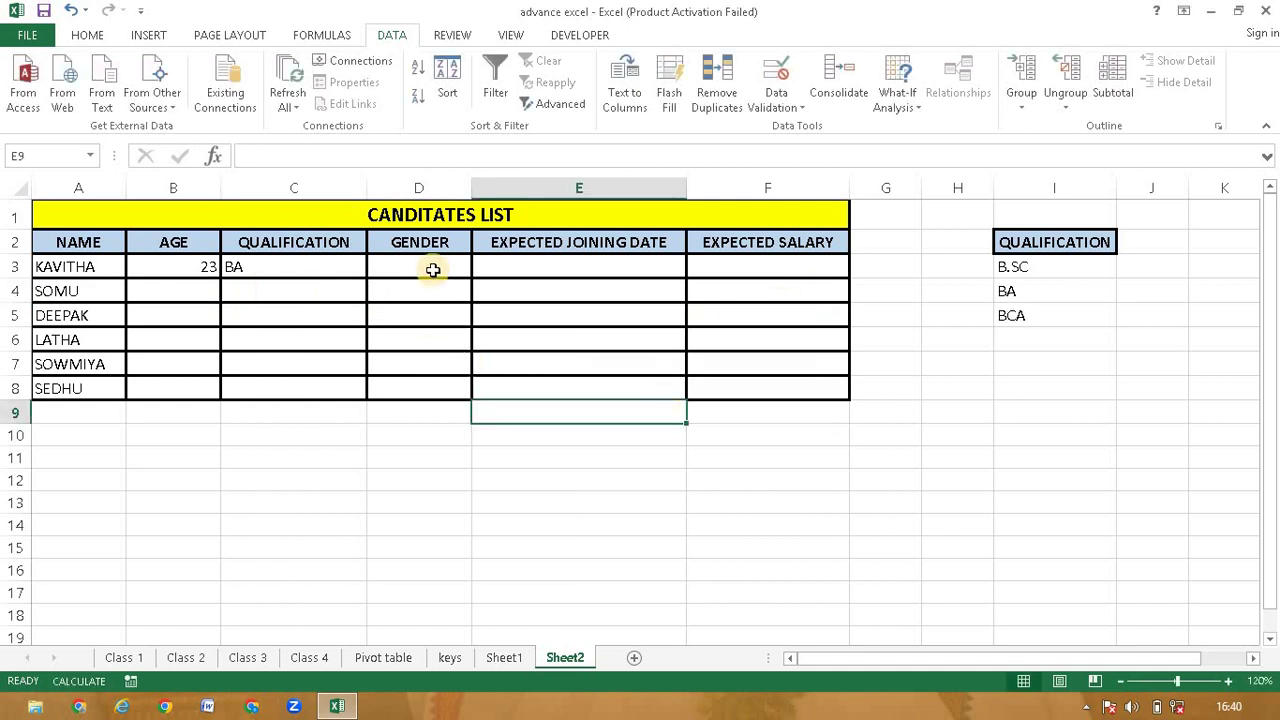
Replace the BA entry in the qualification source list, cell I4, with MA.
left_click_drag(330, 267, 349, 385)
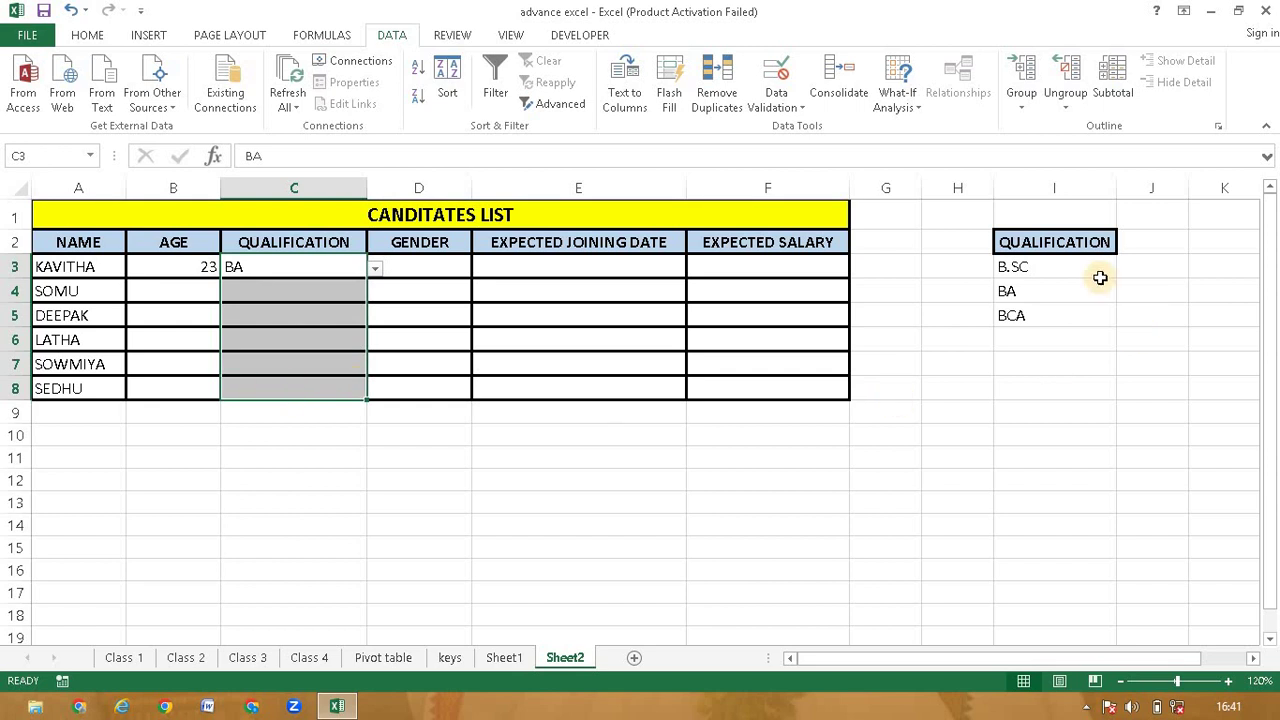
left_click(1020, 291)
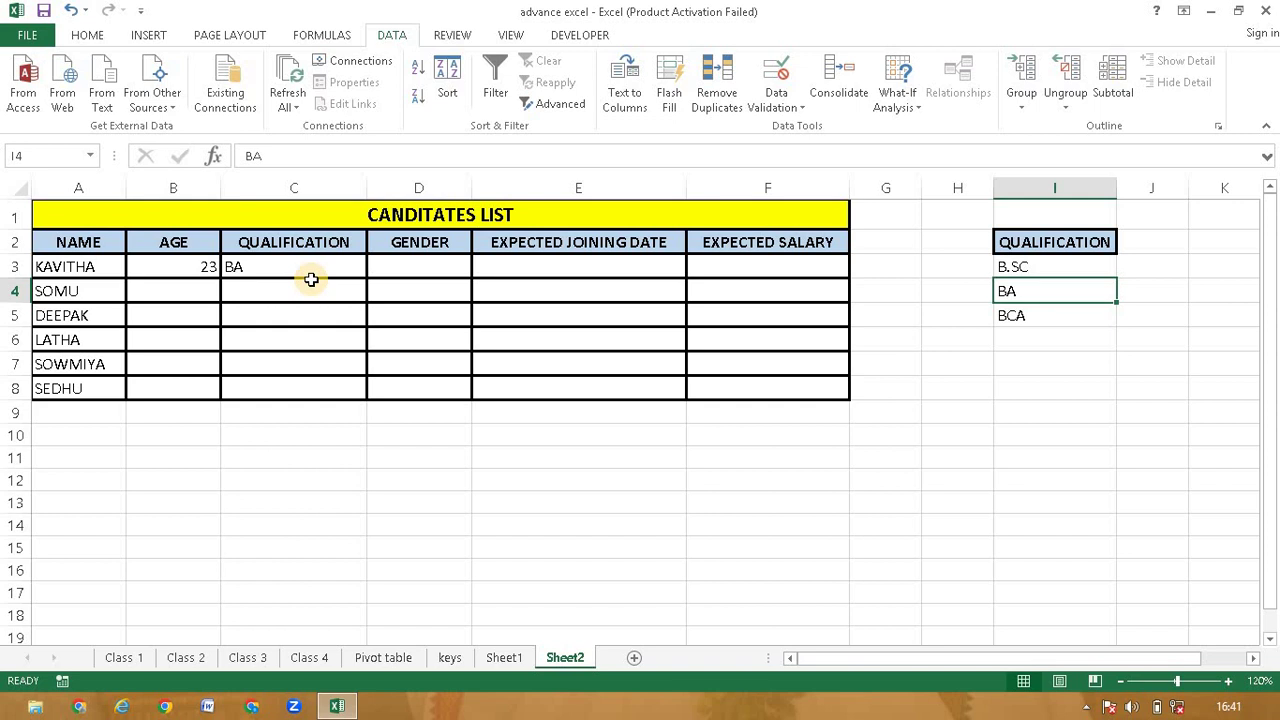
type("MA")
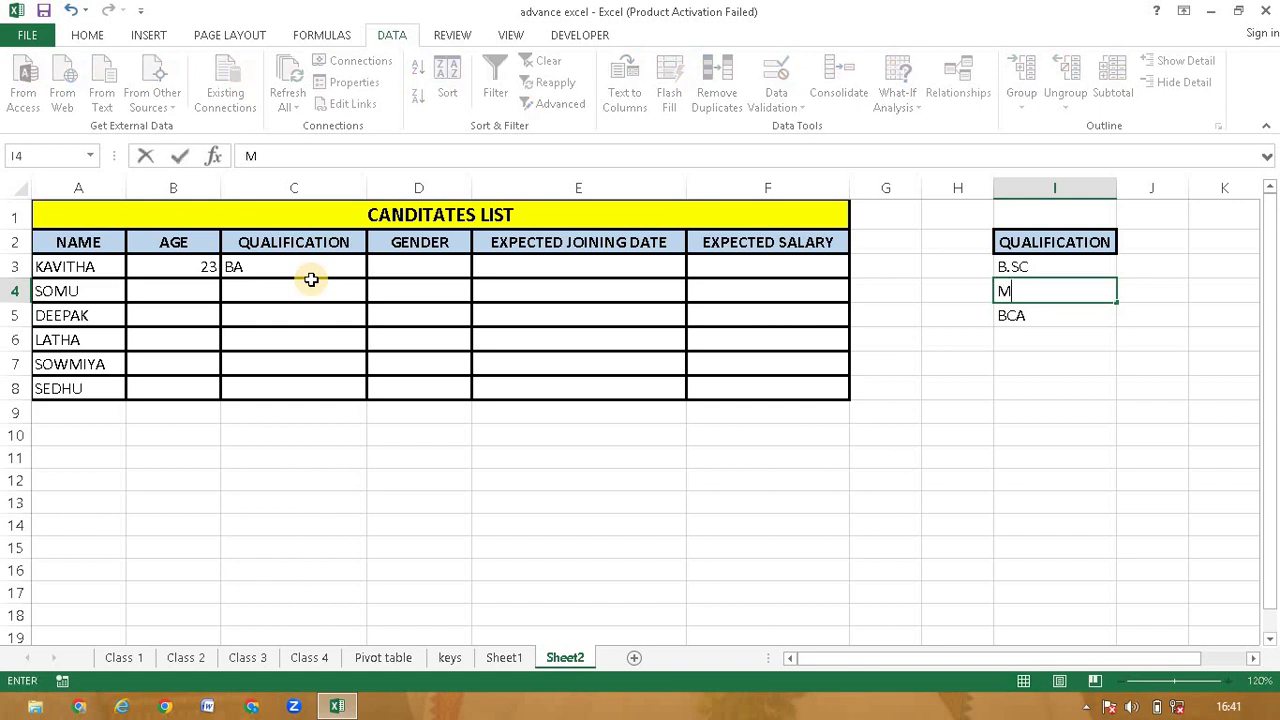
Choose MA from the updated dropdown list as the second candidate's qualification in cell C4.
left_click(362, 296)
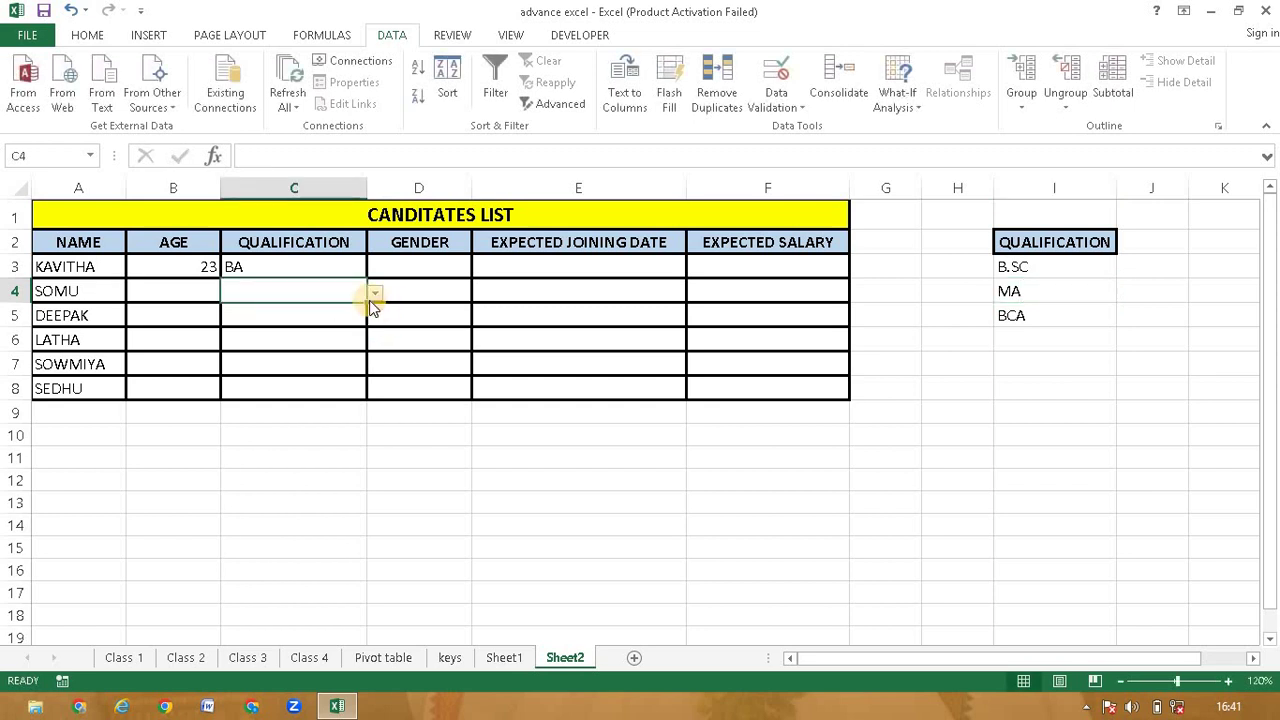
left_click(374, 295)
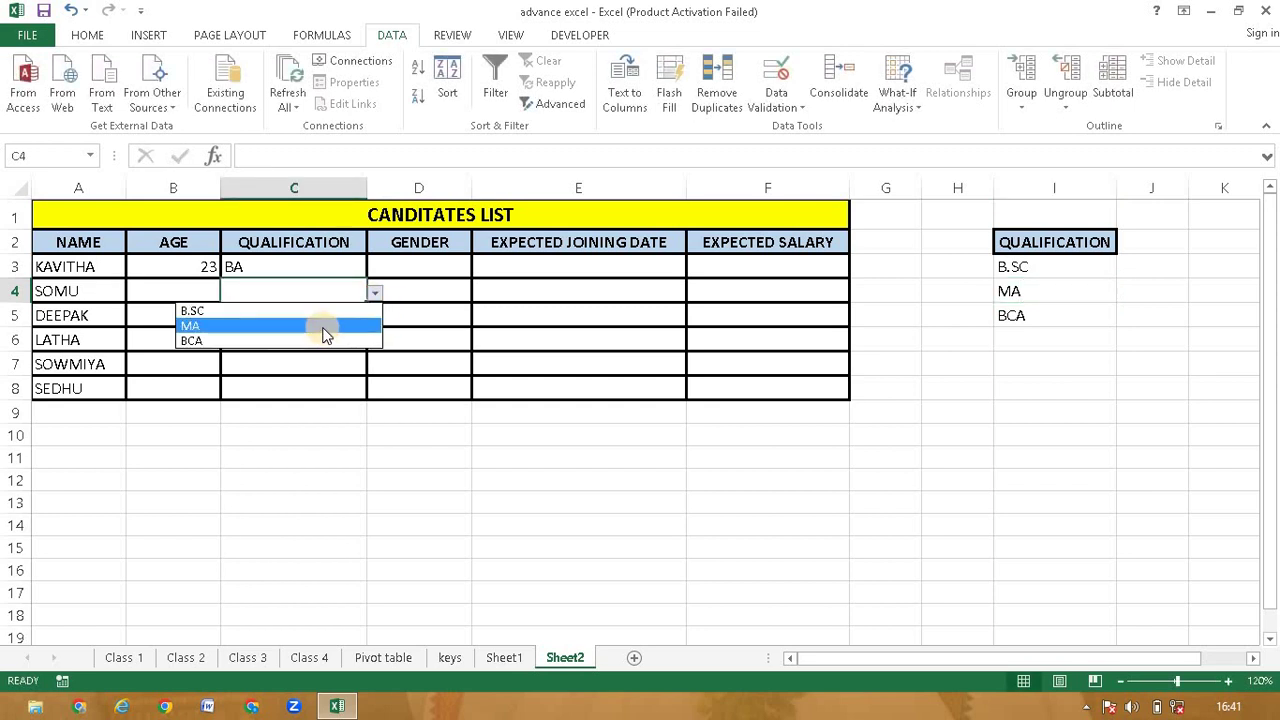
left_click(317, 327)
left_click(315, 320)
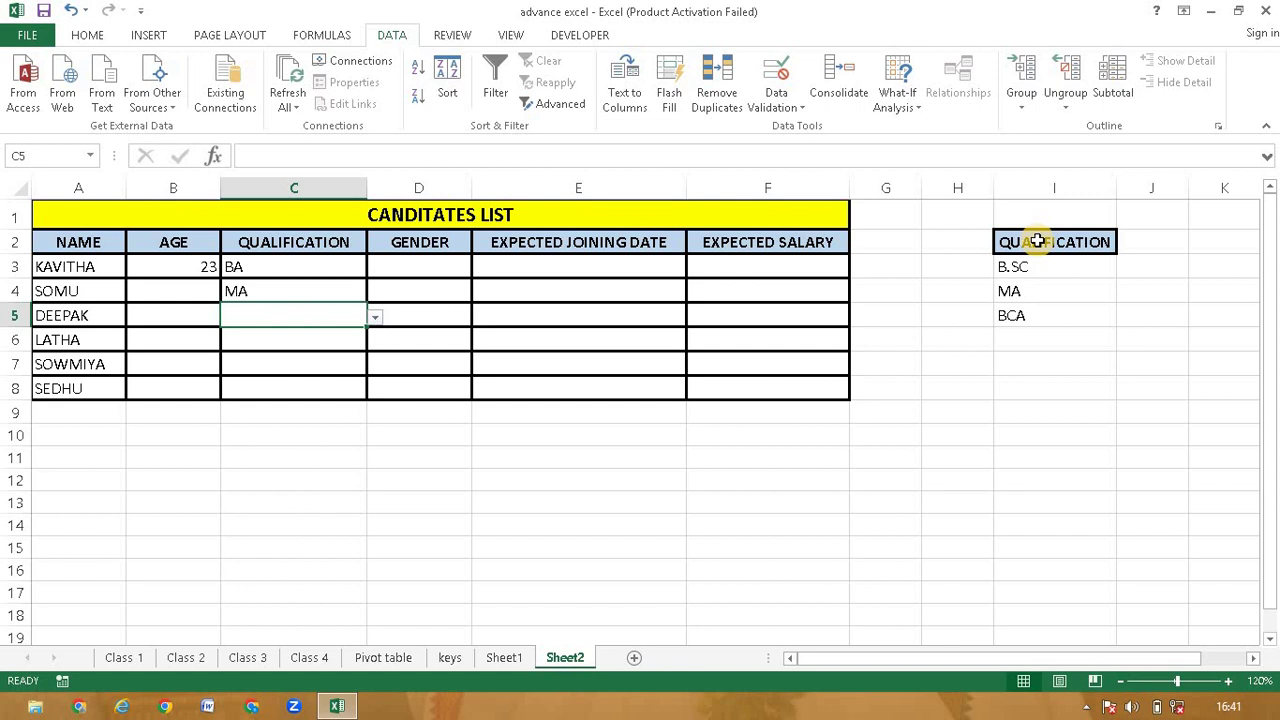
Restrict gender cells D3:D8 to a list validation with the source MALE,FEMALE.
left_click(445, 268)
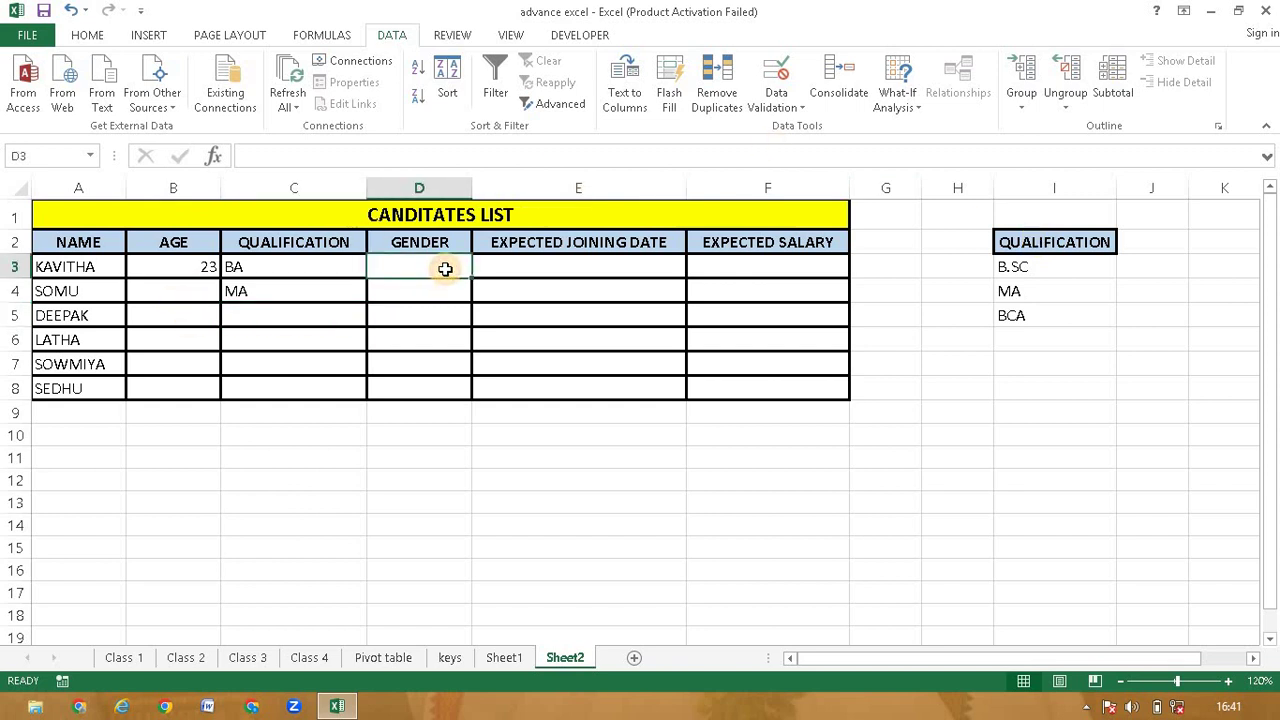
left_click_drag(445, 268, 443, 390)
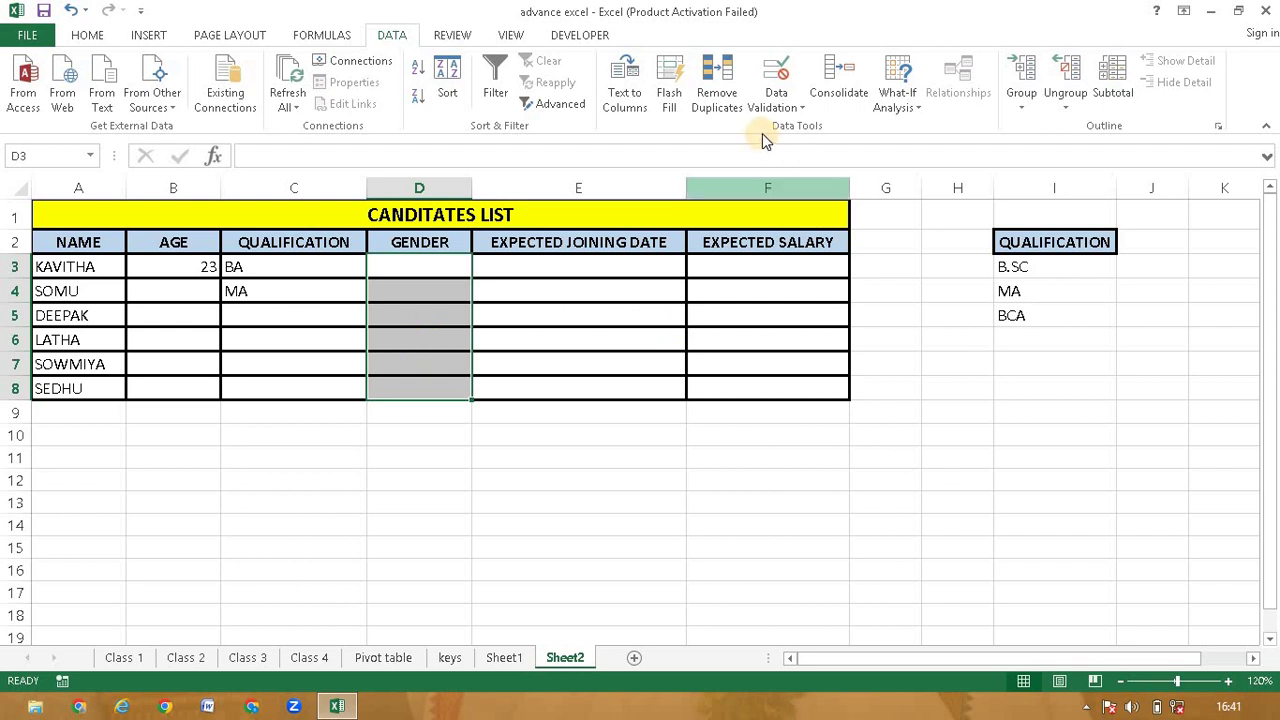
left_click(780, 107)
left_click(800, 126)
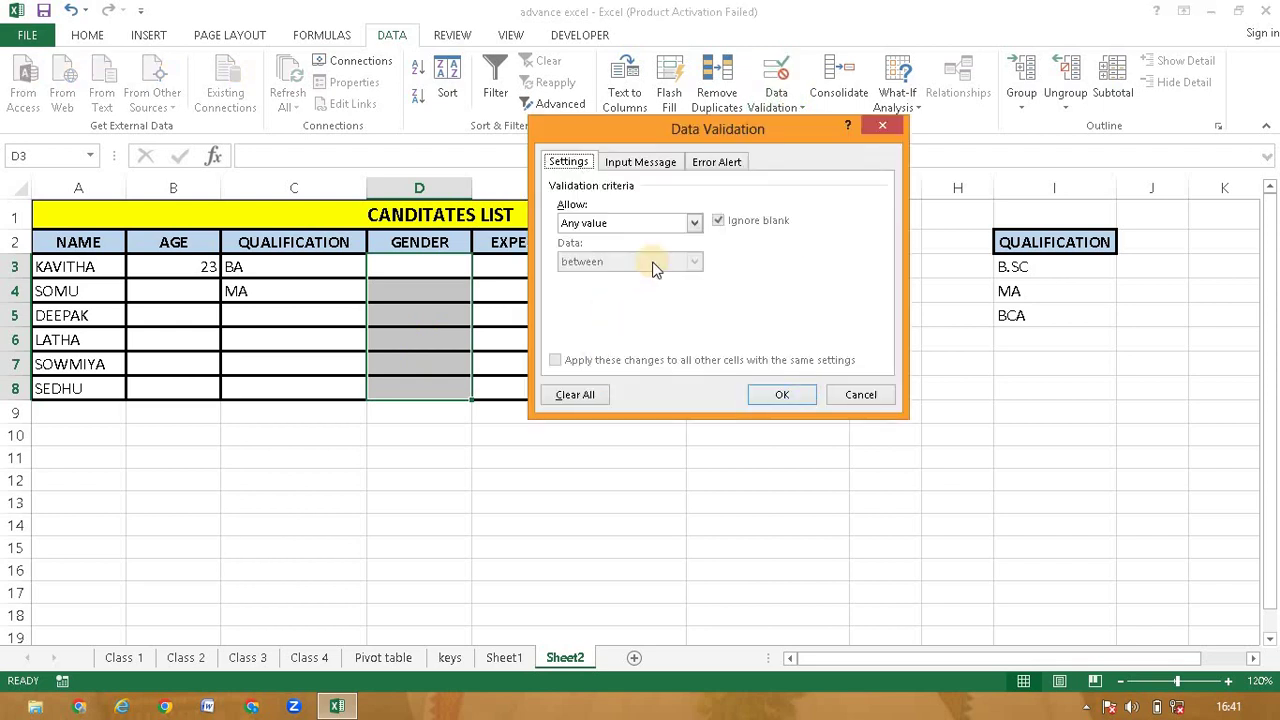
left_click(695, 226)
left_click(685, 273)
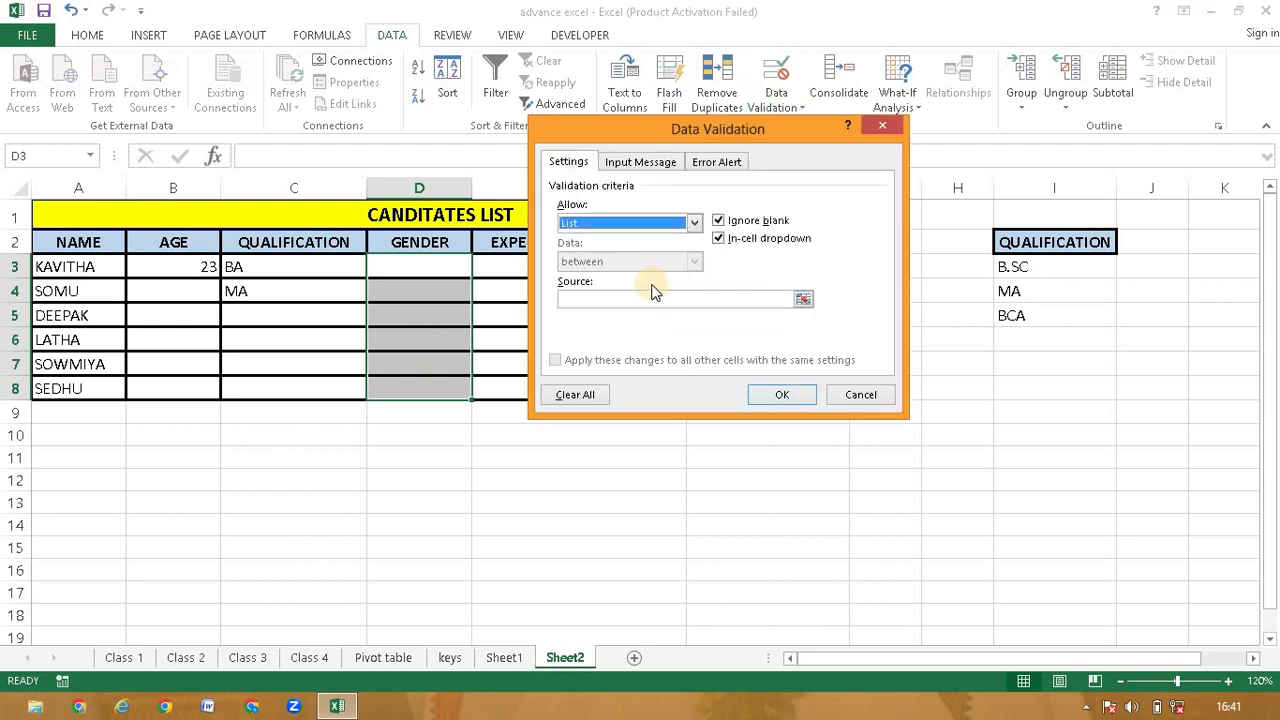
left_click(637, 297)
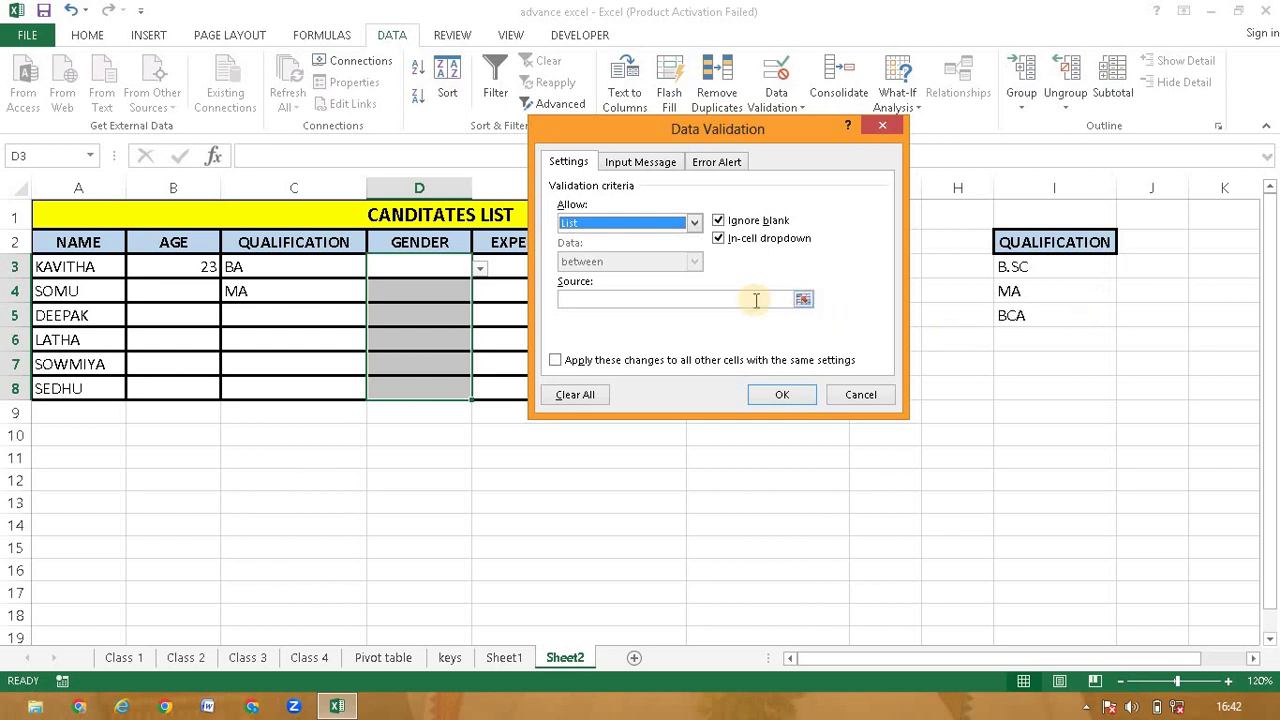
left_click(594, 302)
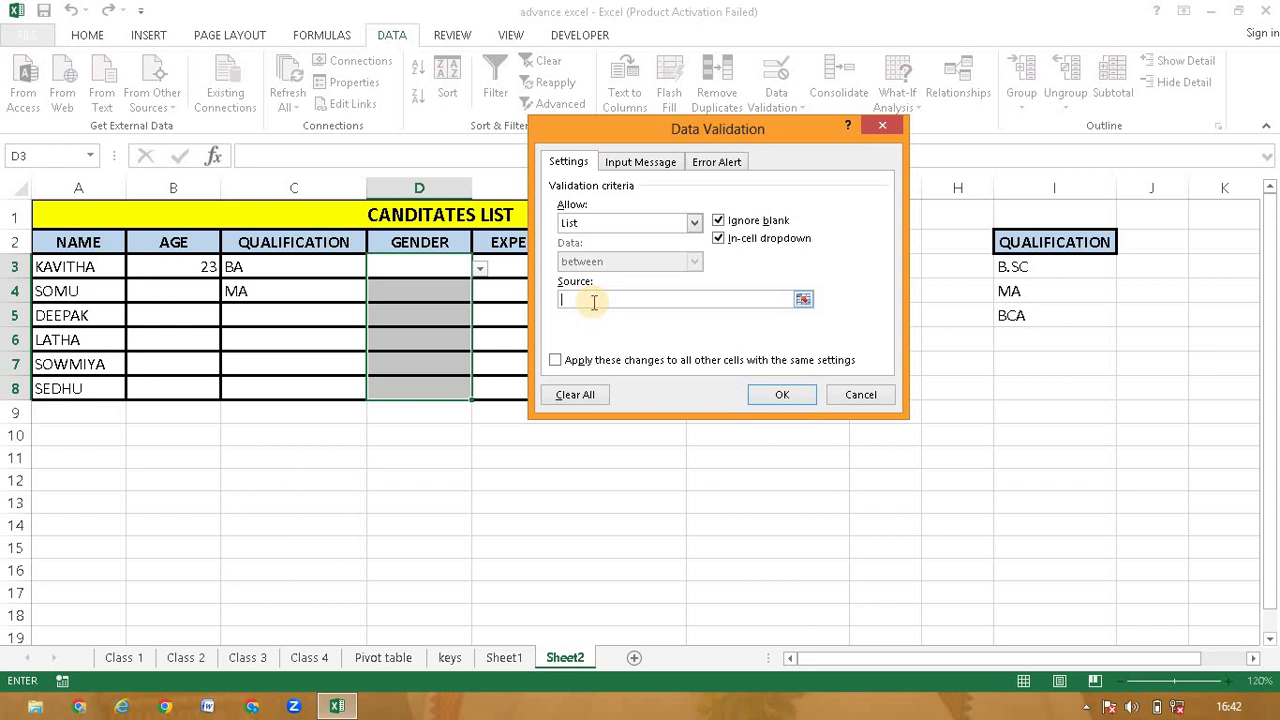
type("MALE,FEMALE")
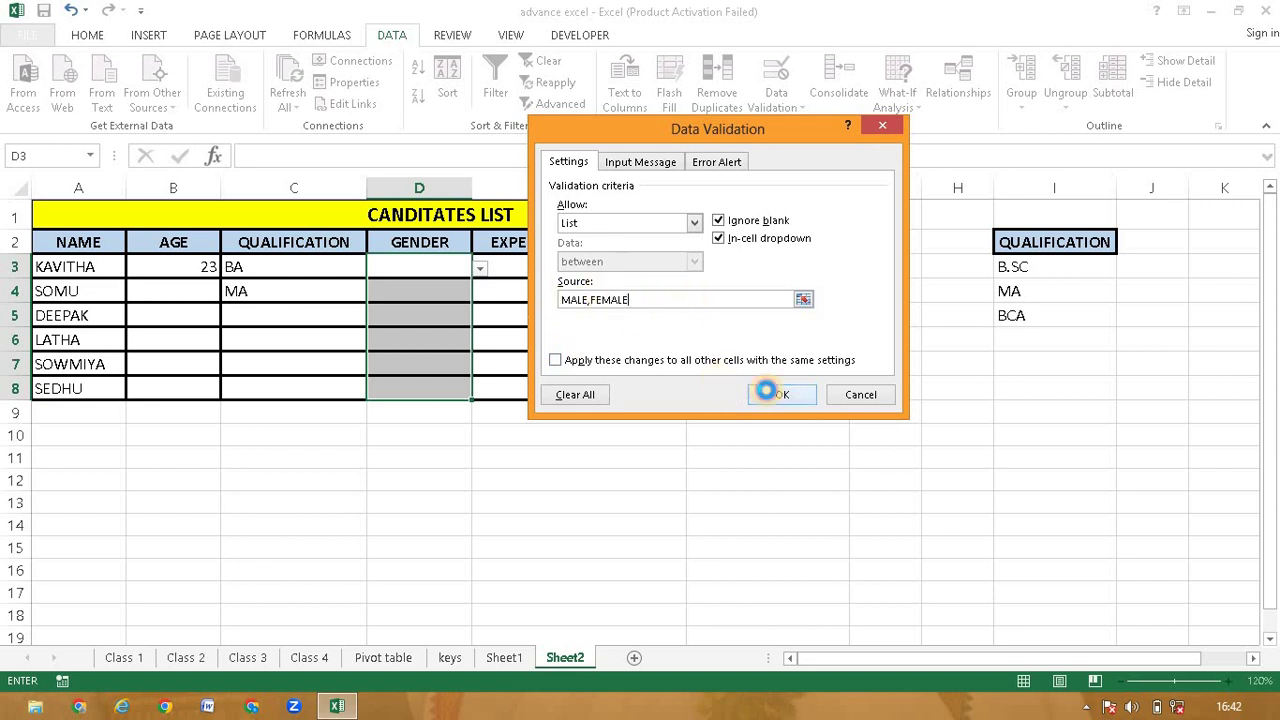
left_click(770, 394)
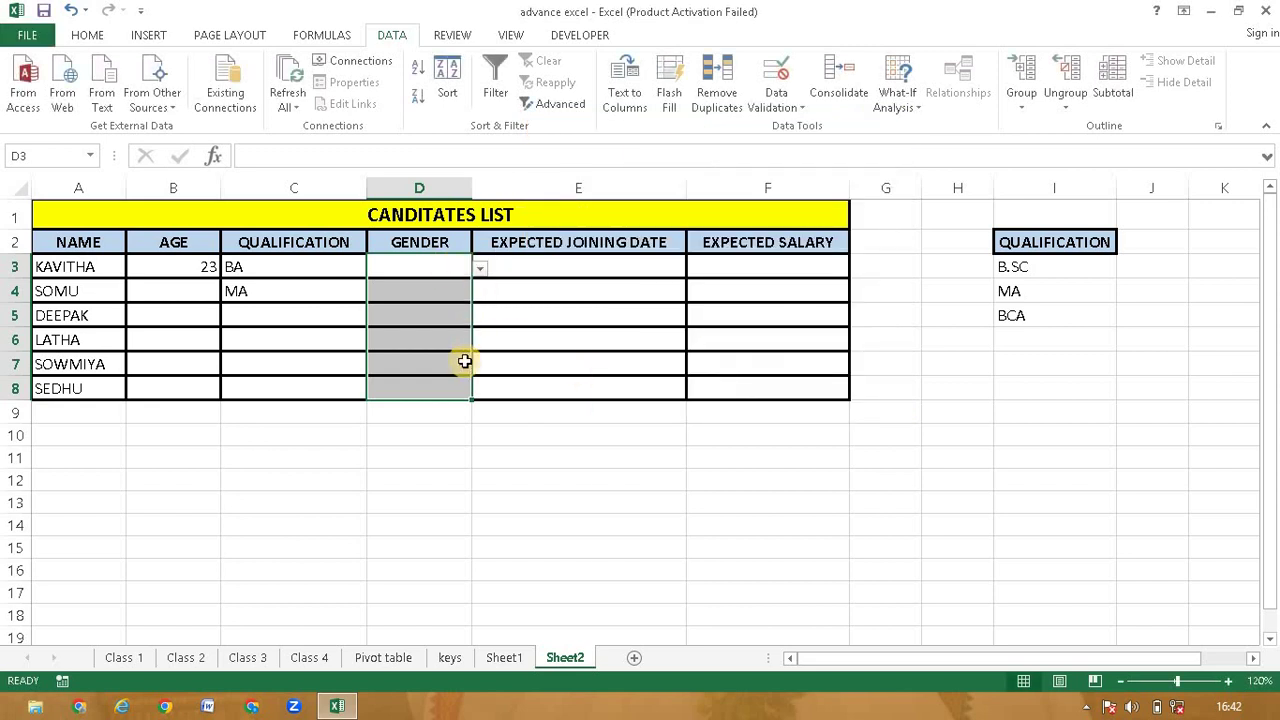
Fill in genders from the dropdown lists: FEMALE in D5 and D3, and MALE in D4.
left_click(440, 312)
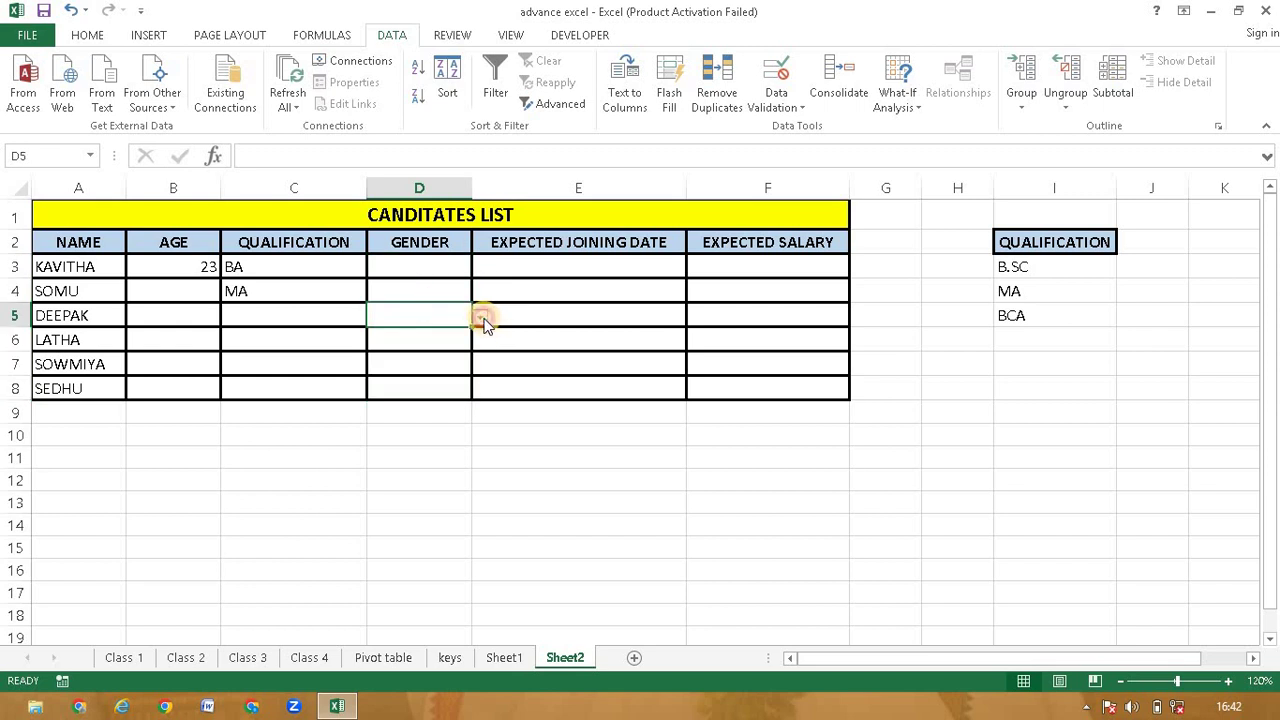
left_click(480, 316)
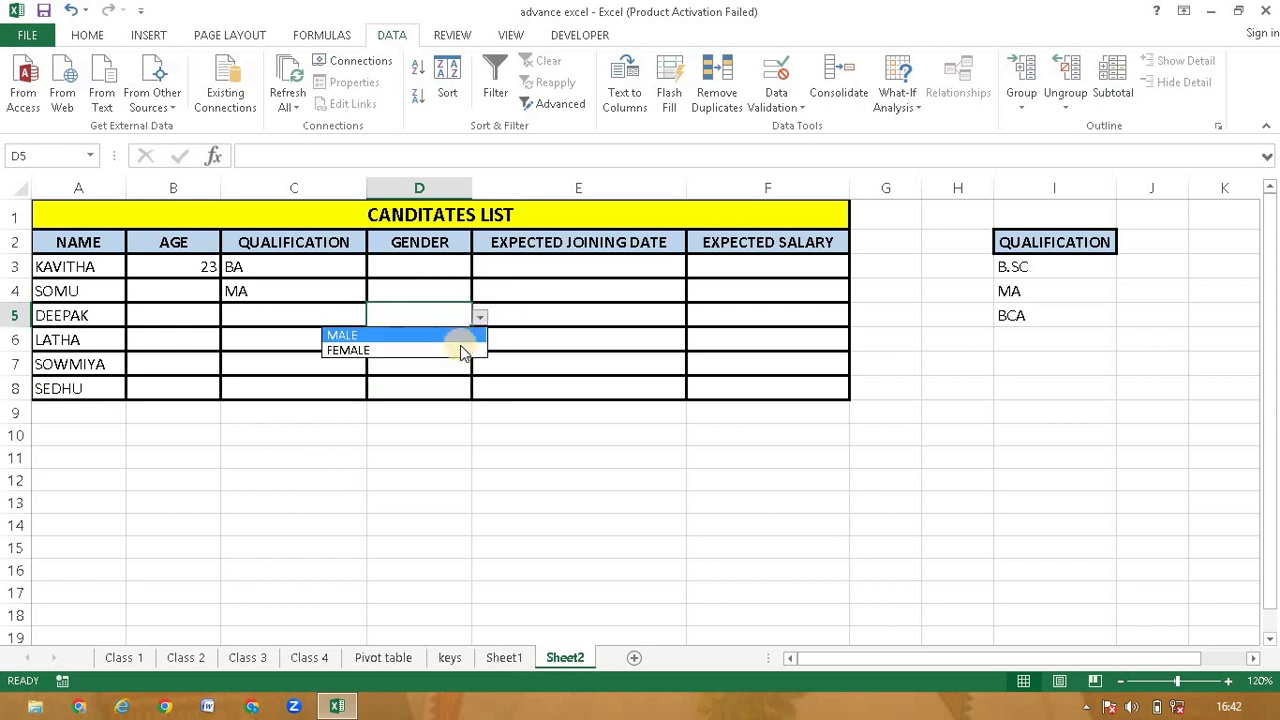
left_click(396, 342)
left_click(414, 272)
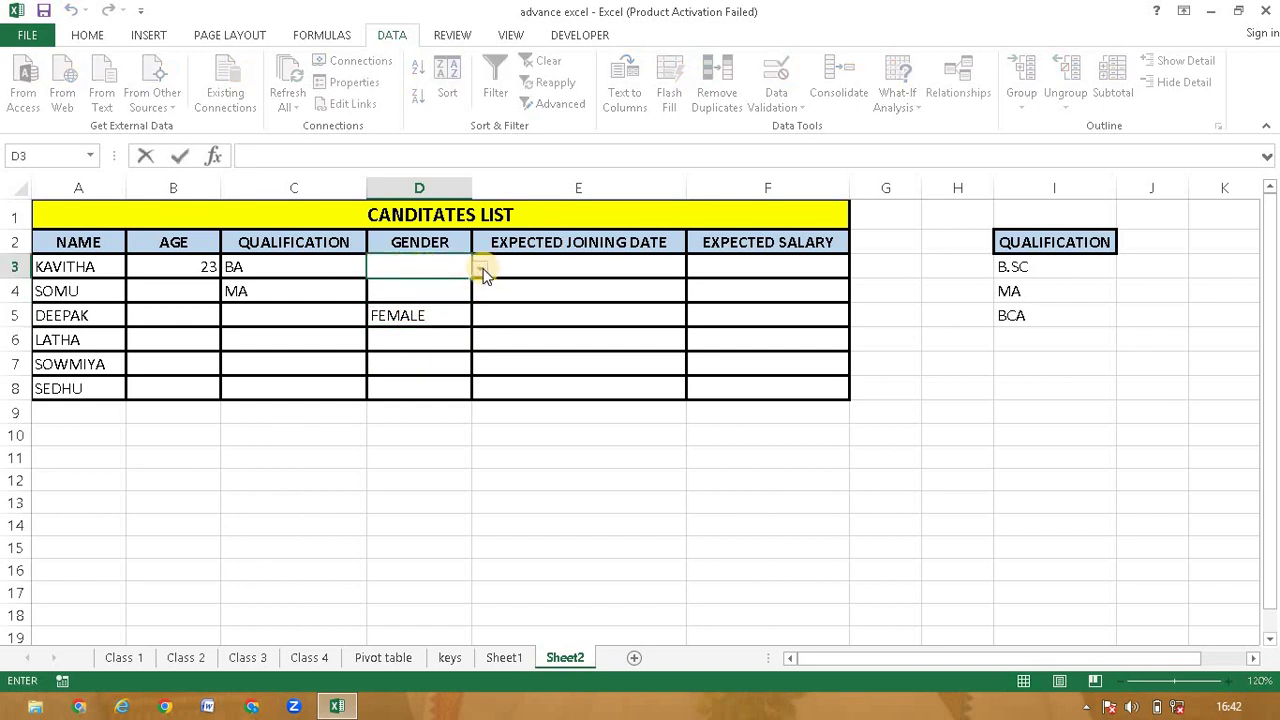
left_click(481, 273)
left_click(445, 299)
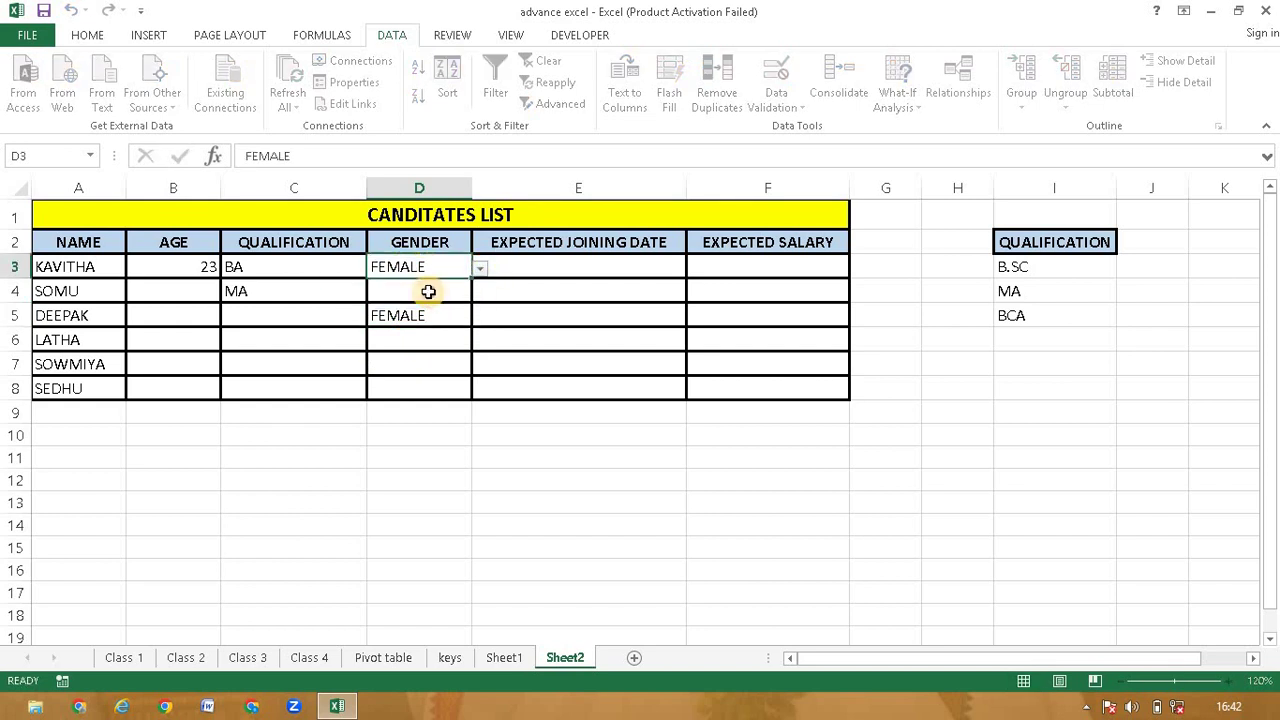
left_click(428, 291)
left_click(481, 292)
left_click(452, 309)
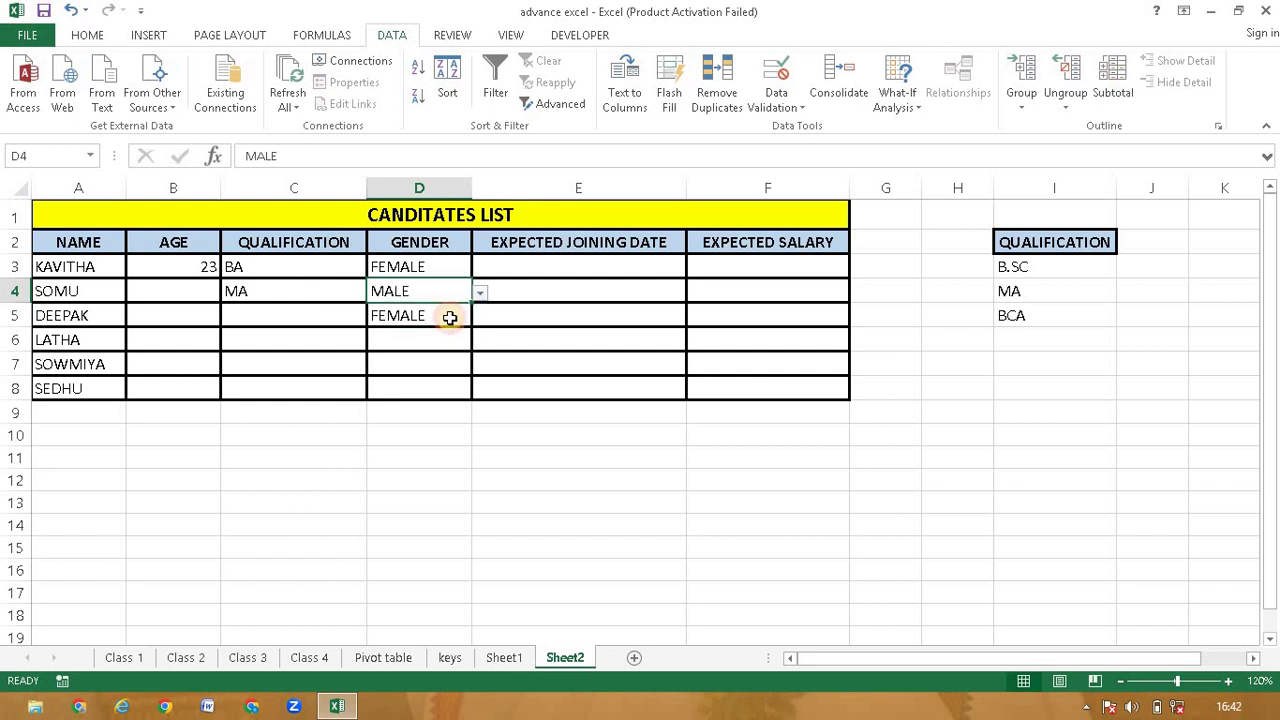
left_click(606, 266)
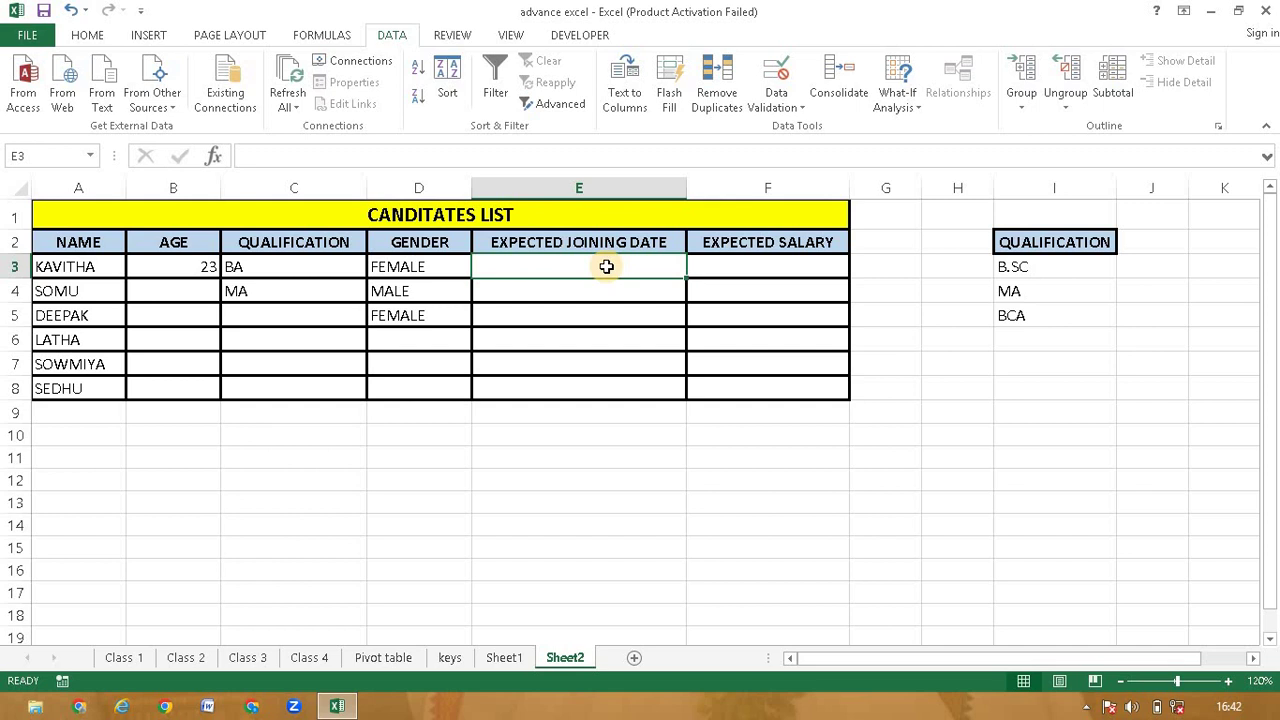
Give the first expected joining date cell, E3, a data validation rule that allows dates with the less than condition.
left_click_drag(622, 264, 620, 414)
left_click(618, 456)
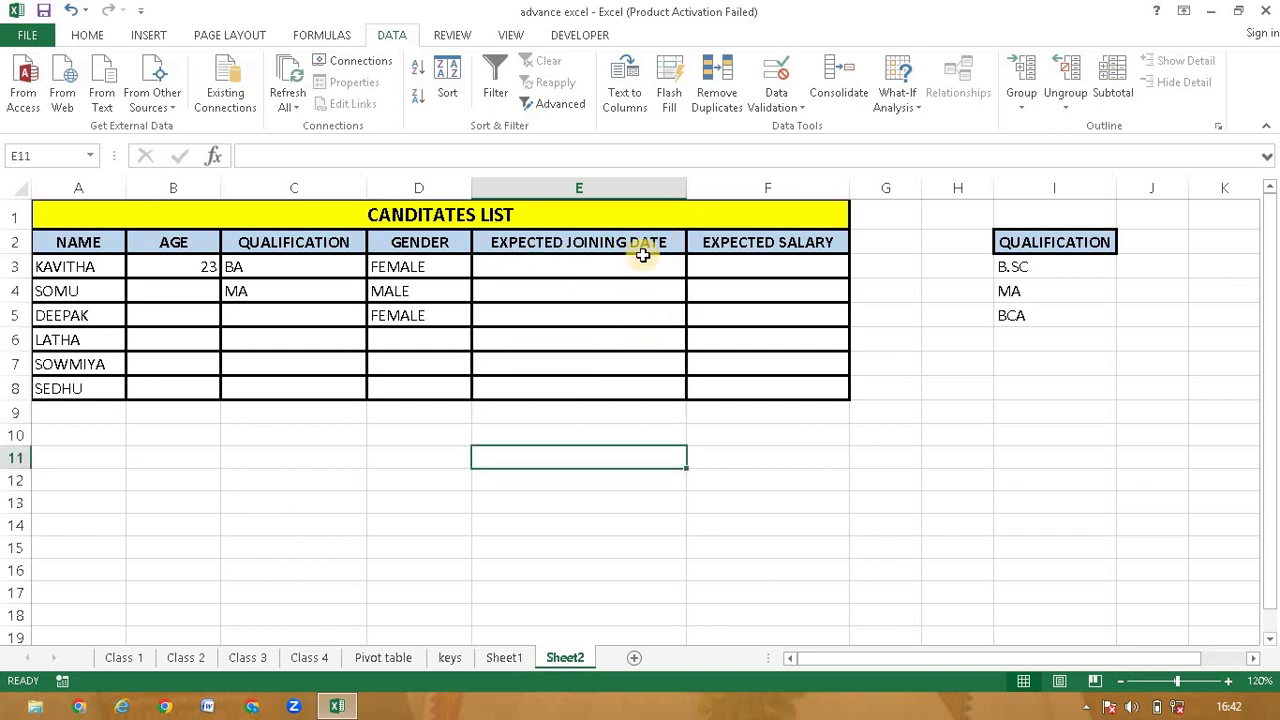
left_click(642, 262)
left_click(778, 105)
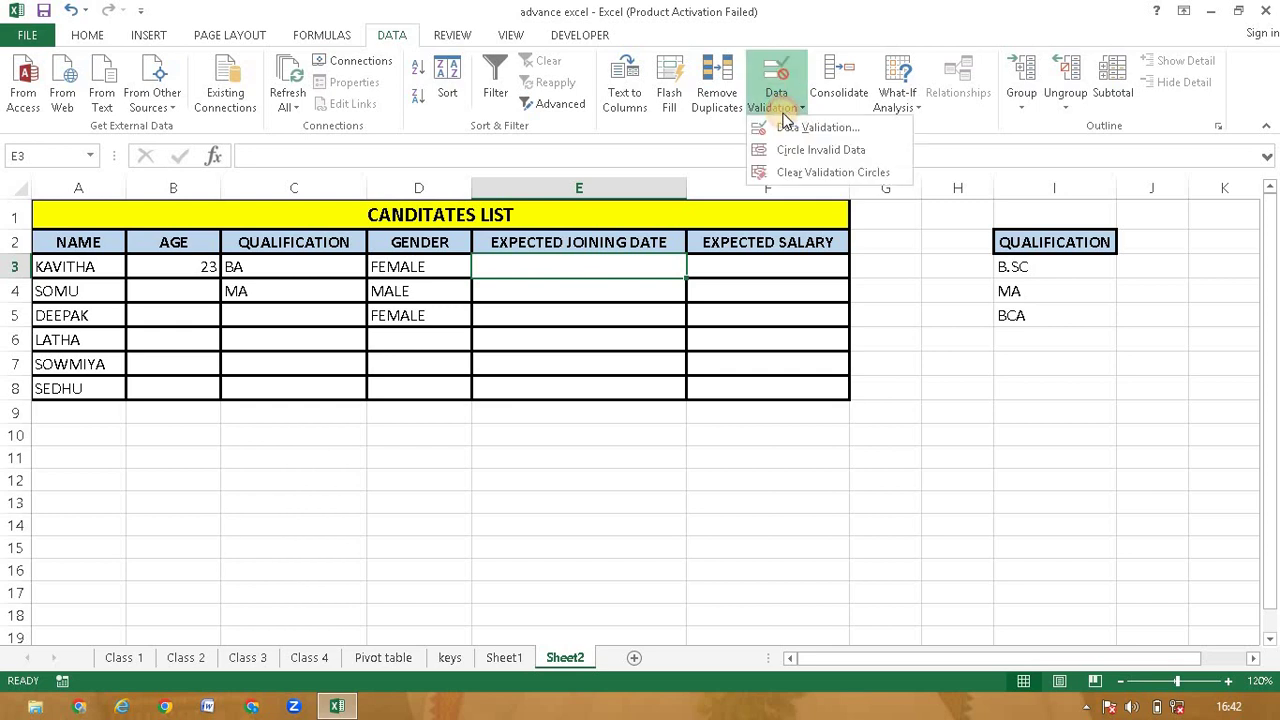
left_click(790, 126)
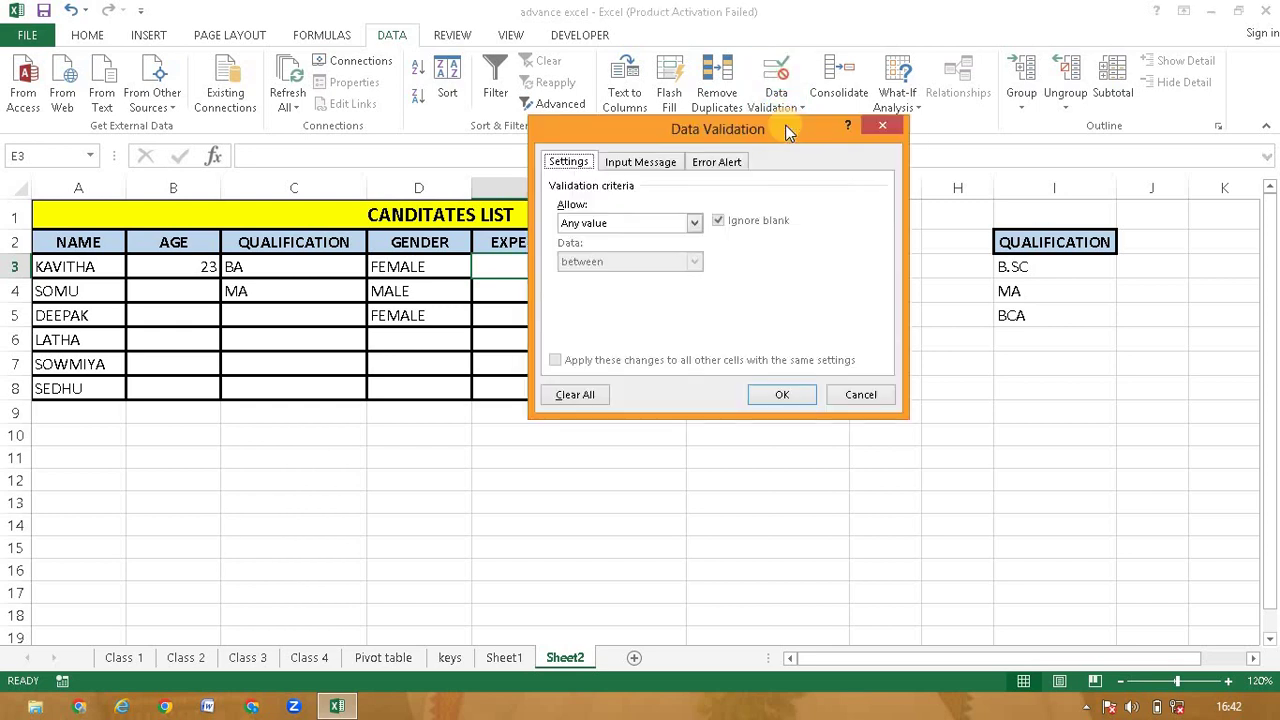
left_click(697, 223)
left_click(670, 290)
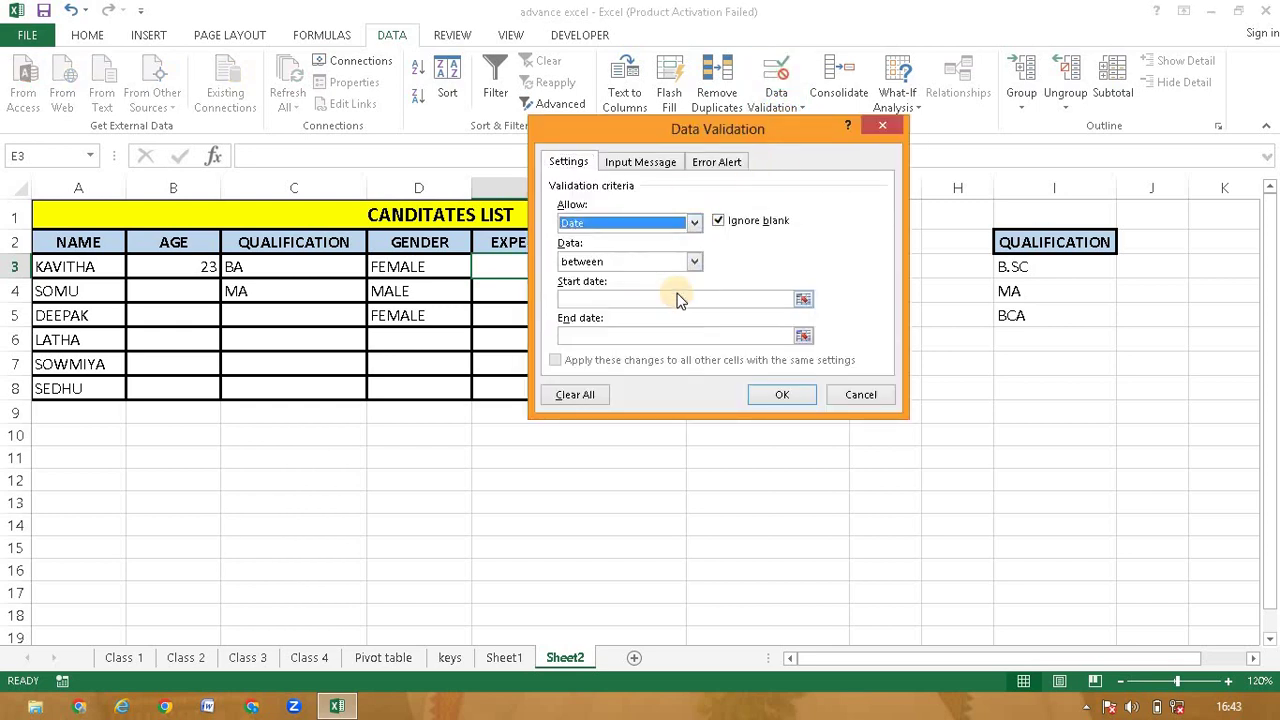
left_click(694, 262)
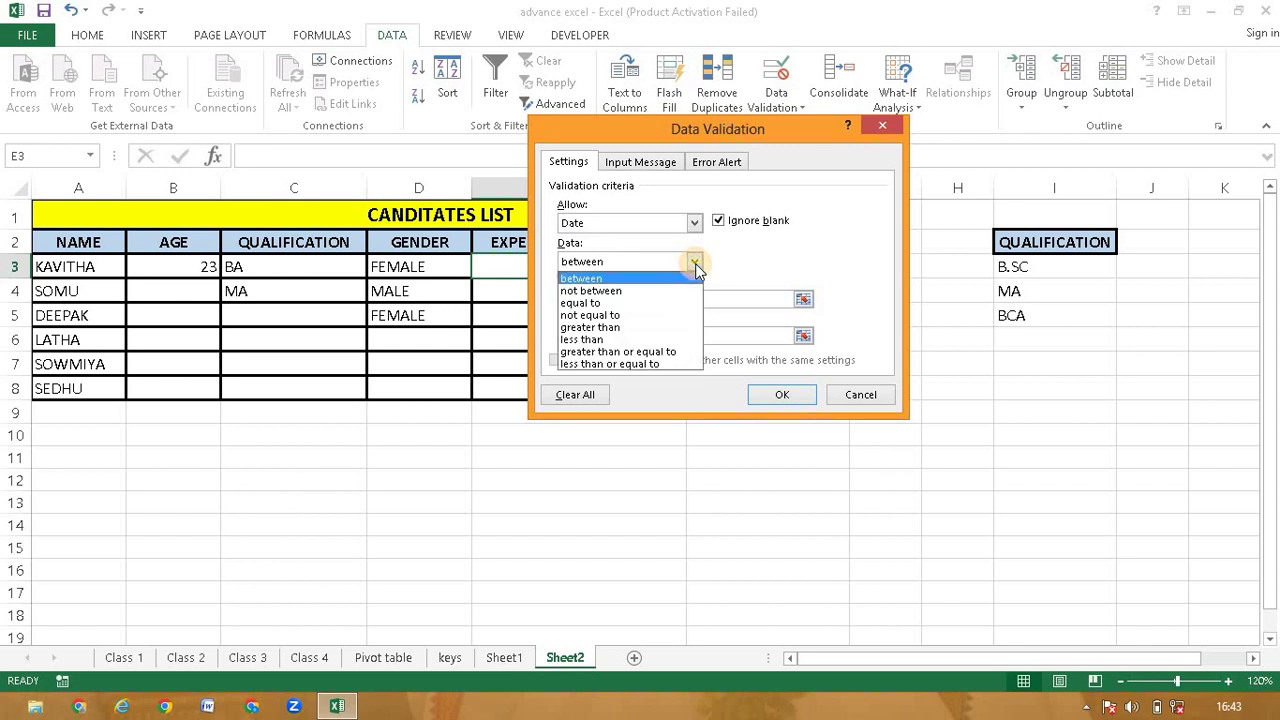
left_click(686, 340)
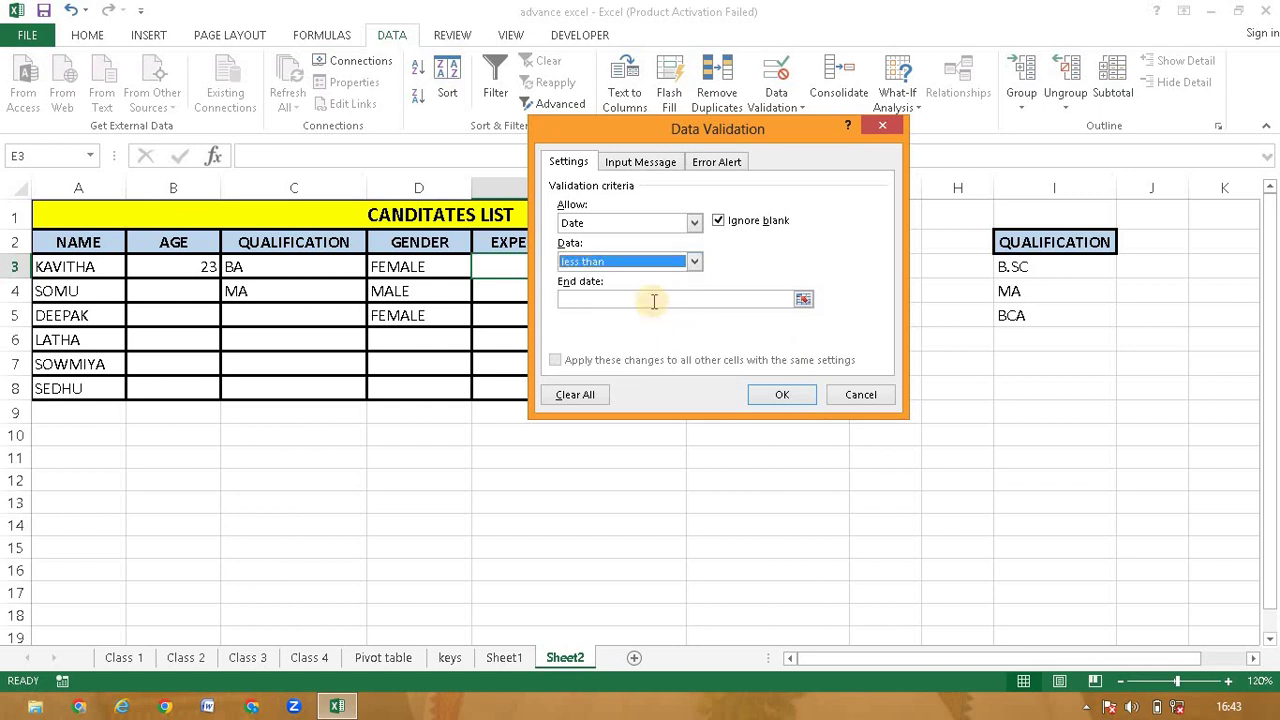
left_click(653, 300)
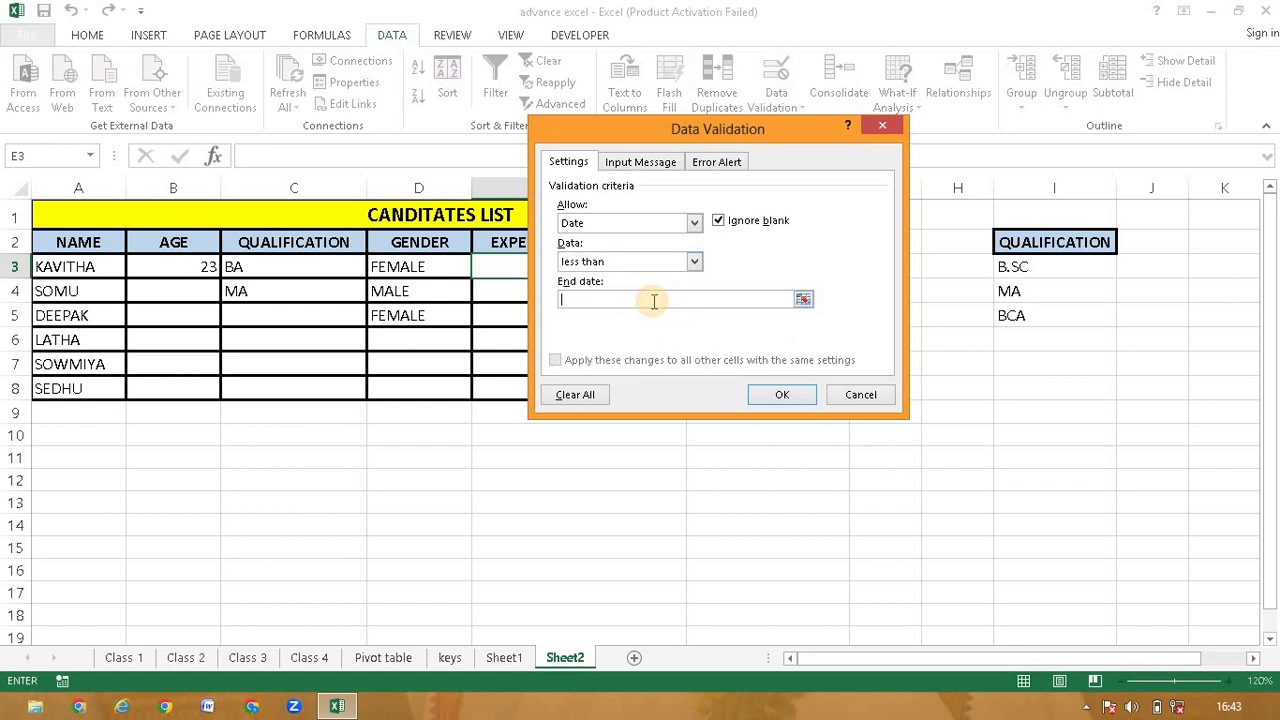
left_click(653, 301)
type("0107")
key("Return")
type("020")
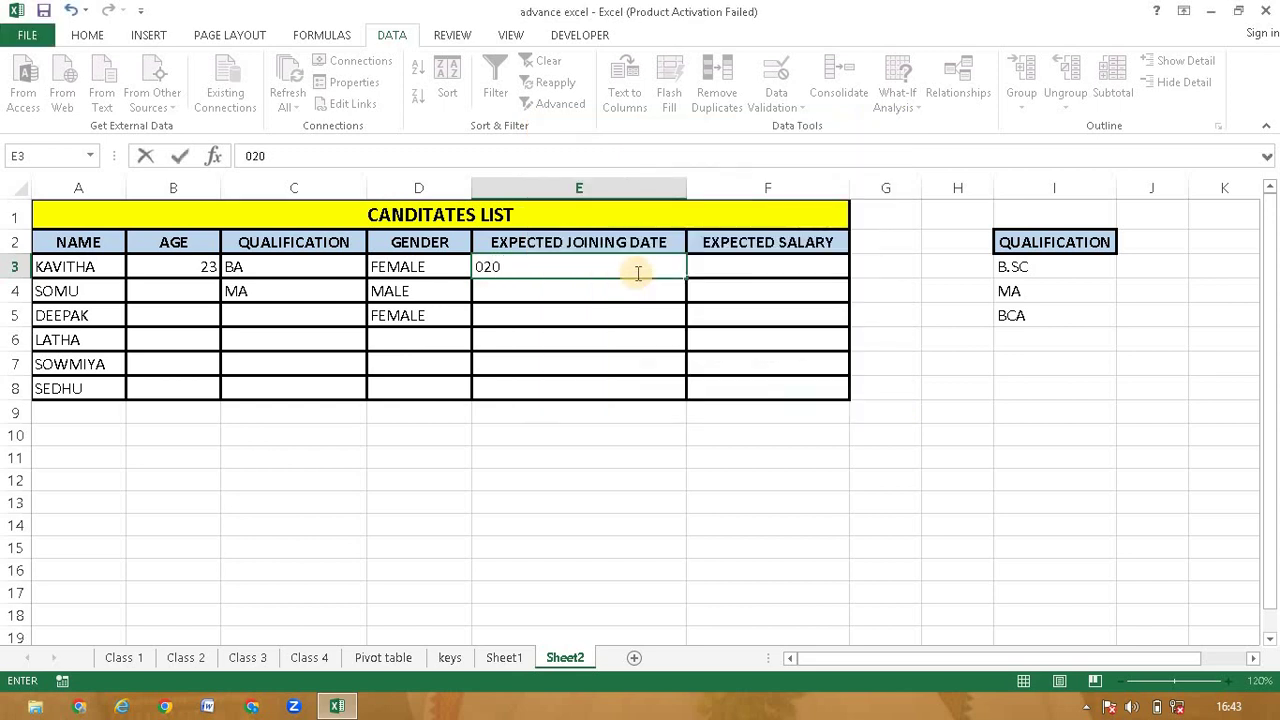
key("BackSpace")
key("BackSpace")
key("BackSpace")
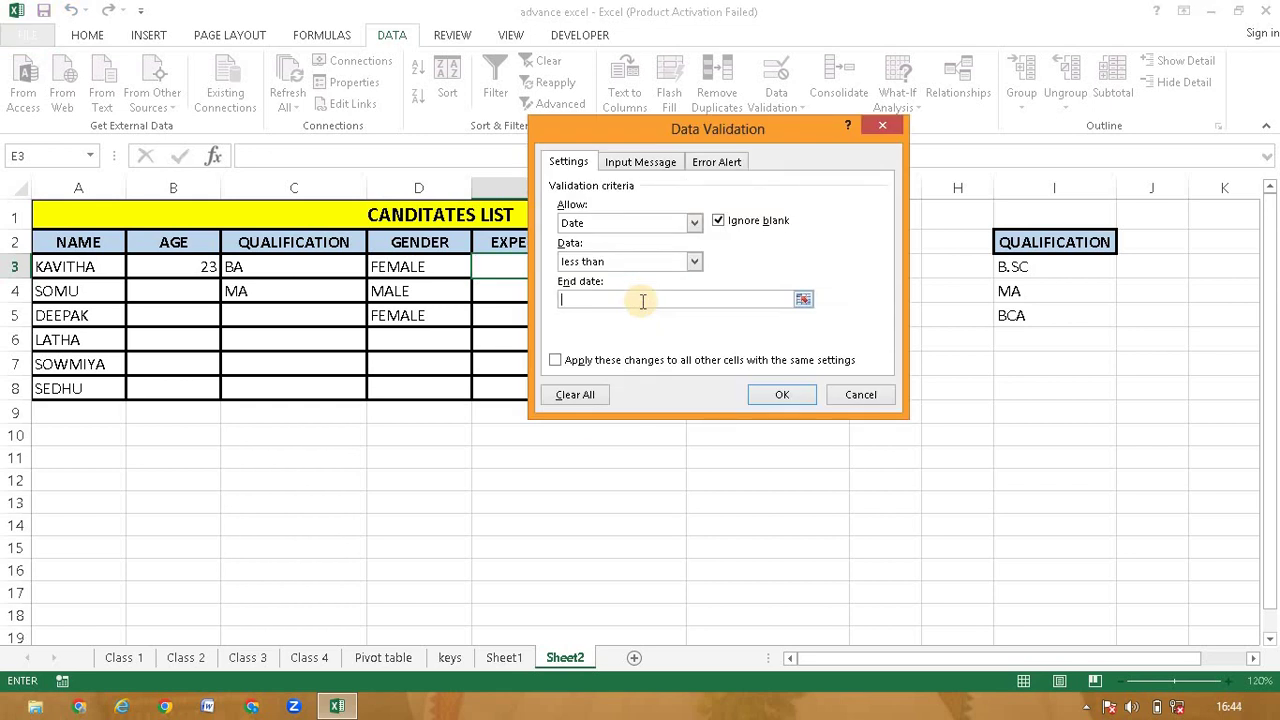
Set the rule's end date to 01-07-2024, apply it to E3, and copy the validation down through E8.
type("01-07-2024")
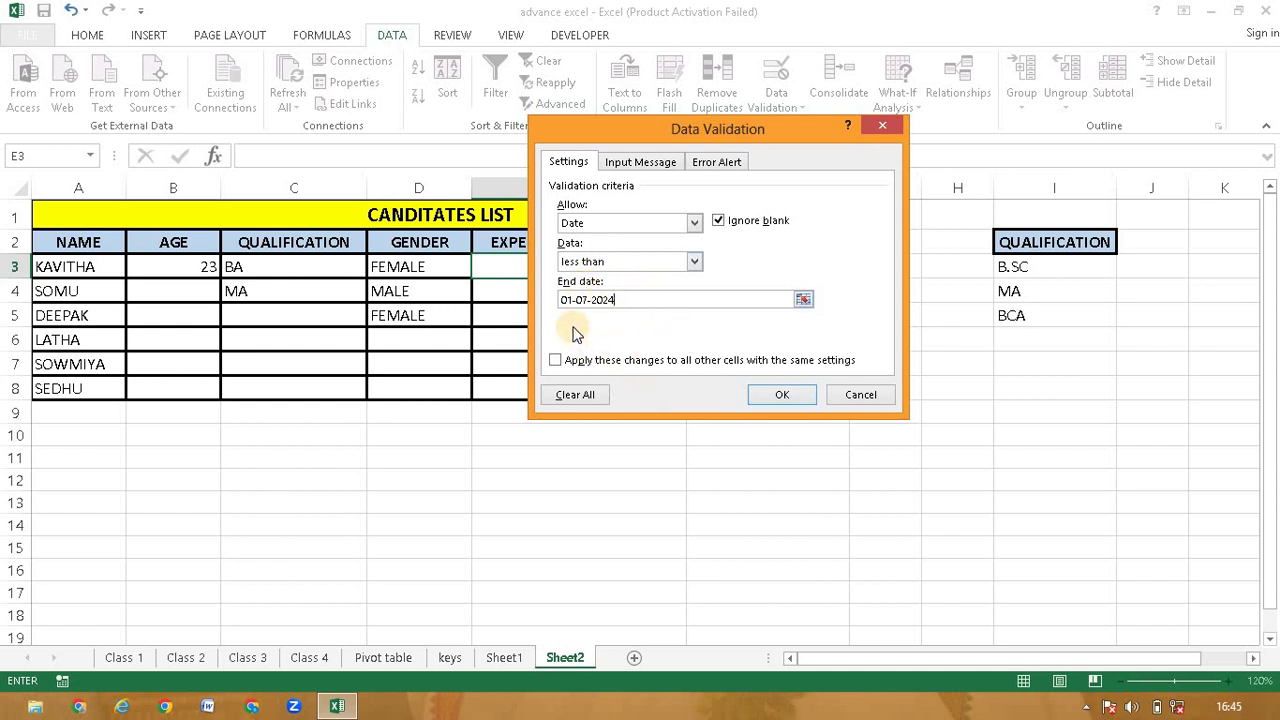
left_click(766, 394)
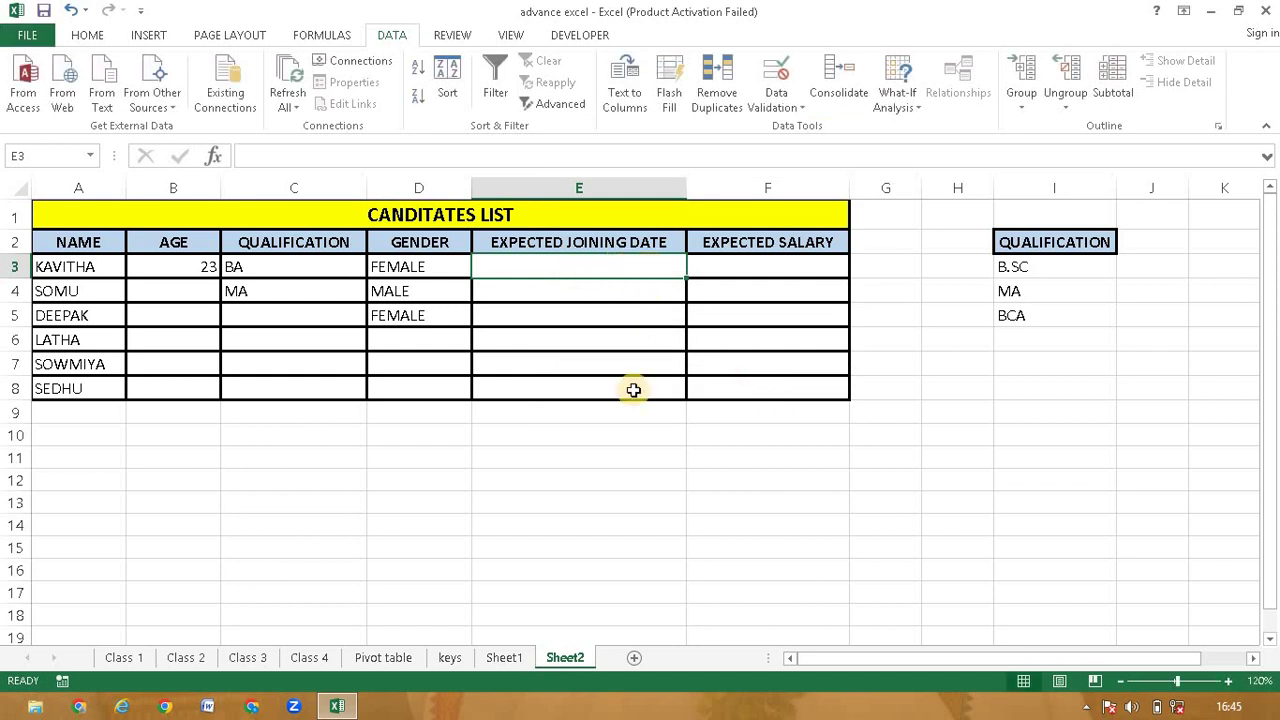
left_click_drag(689, 279, 683, 400)
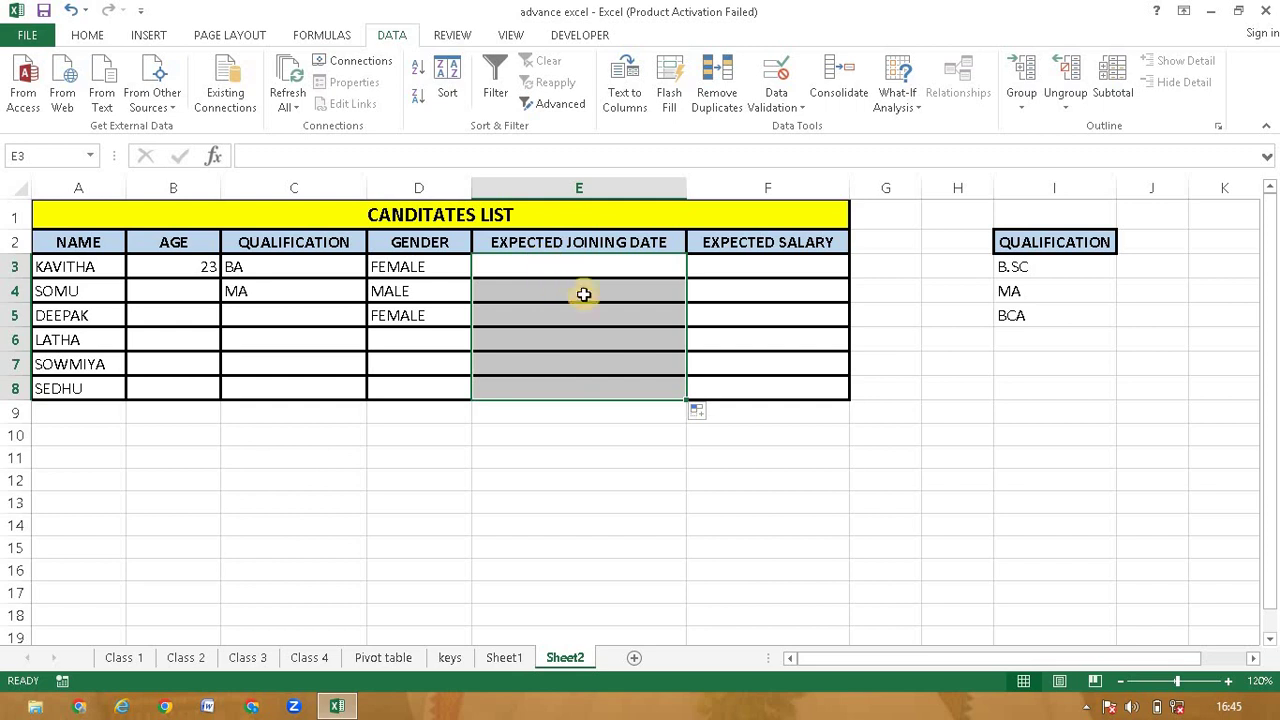
Enter 28-06-2024 as the first candidate's expected joining date in cell E3.
left_click(568, 266)
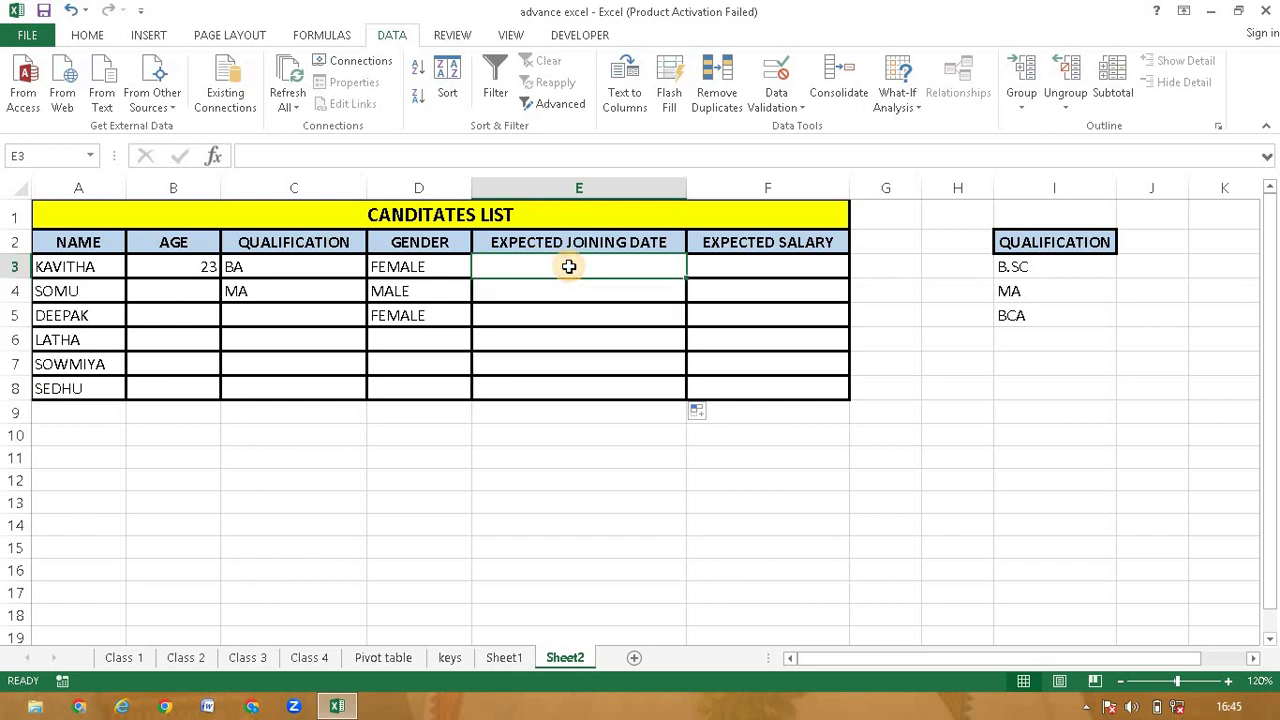
type("2")
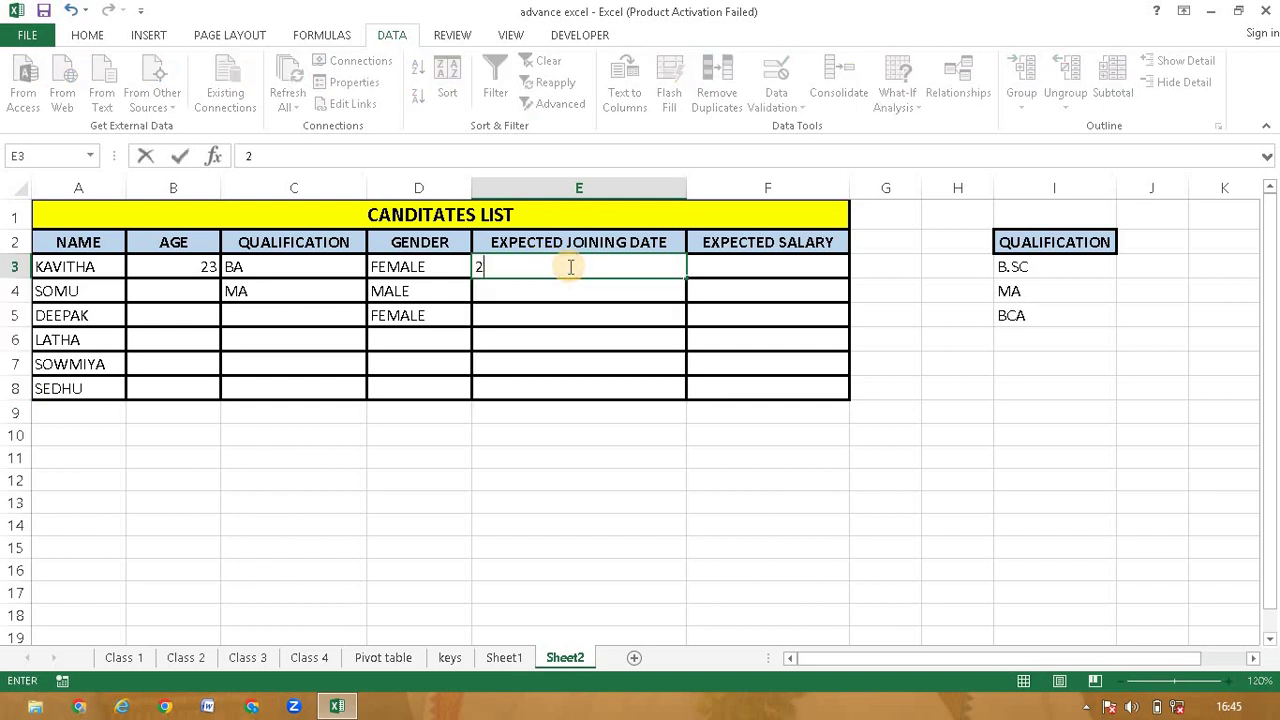
type("8-06-2024")
key("Return")
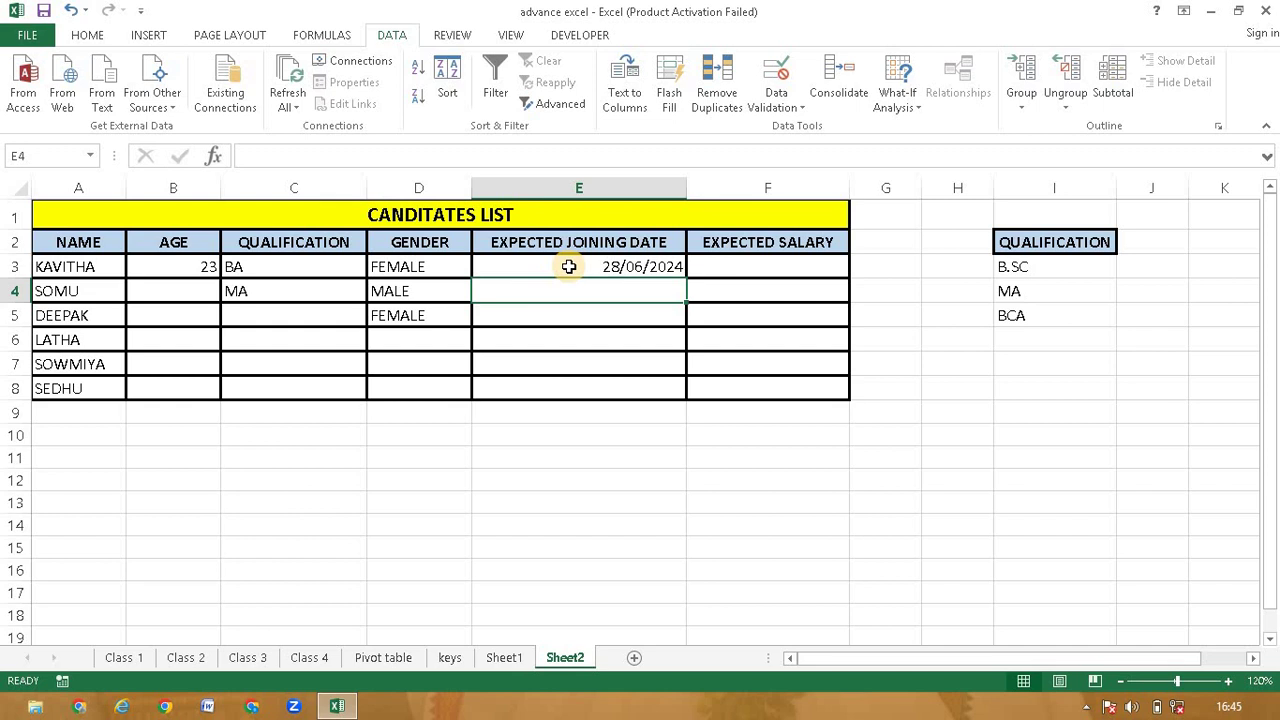
Try to enter 03-07-2024 as the second candidate's expected joining date in cell E4, and cancel the entry.
type("03")
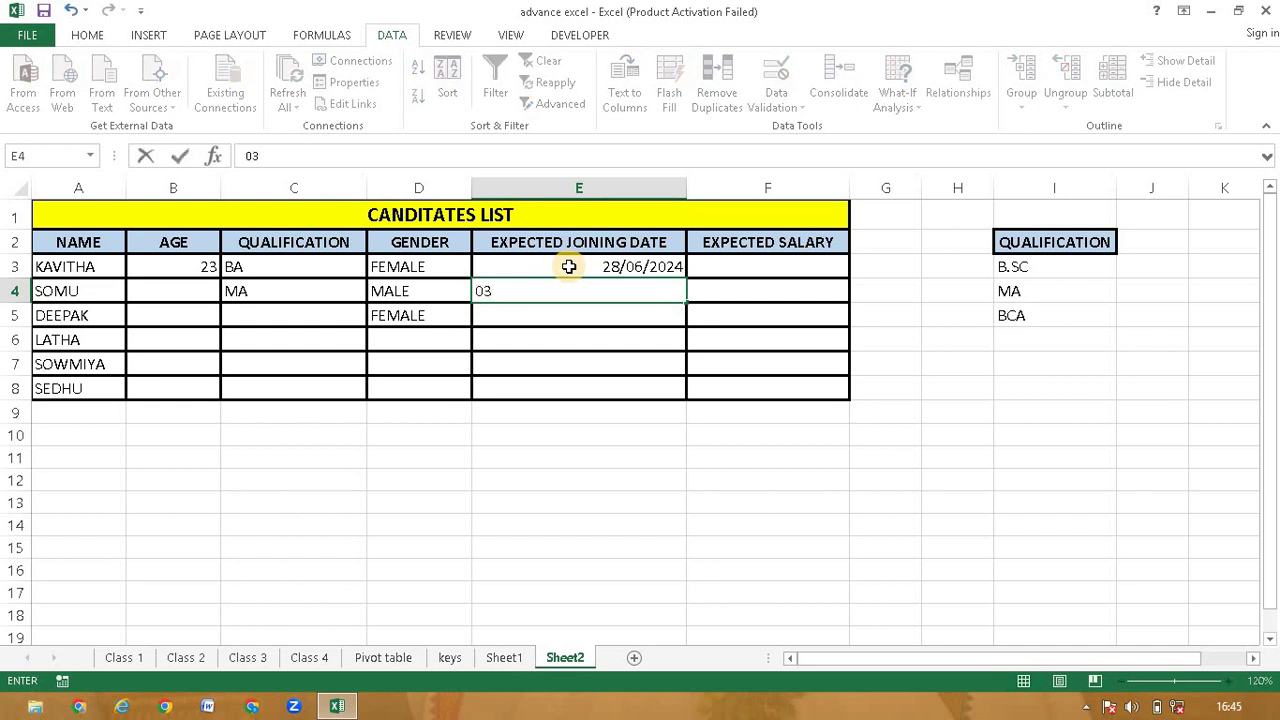
type("-07-2024")
key("Return")
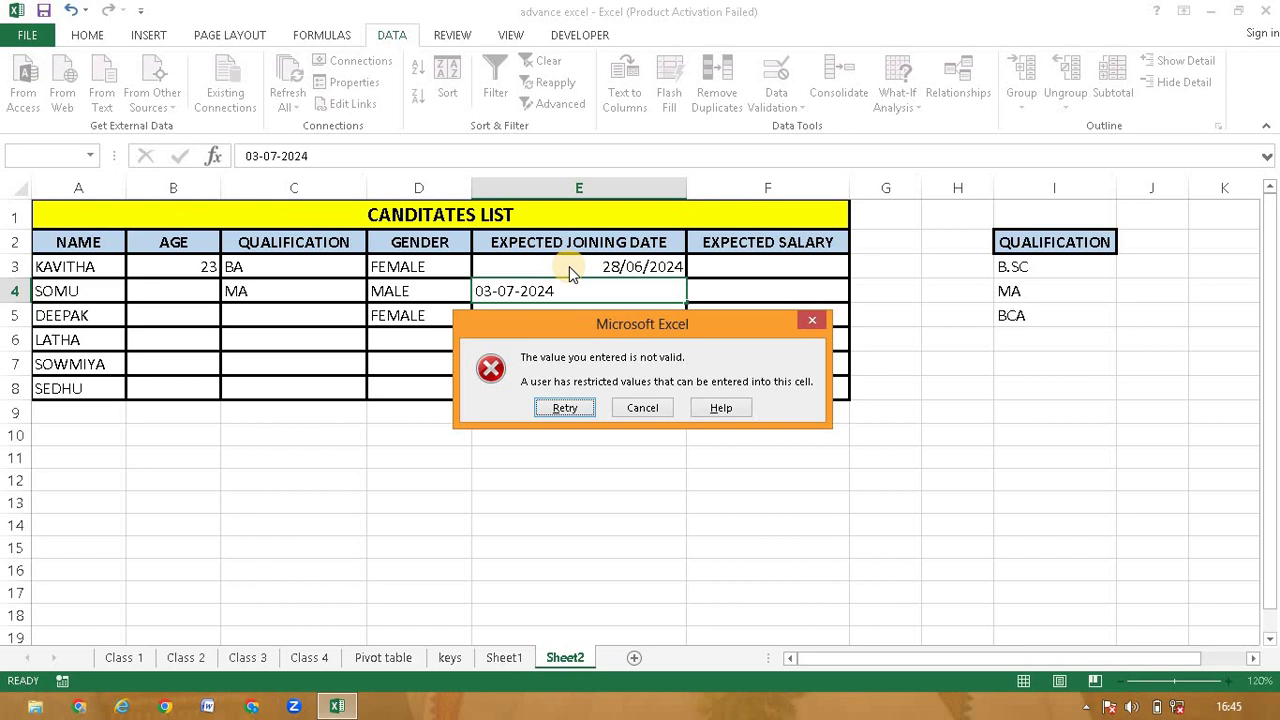
left_click(625, 407)
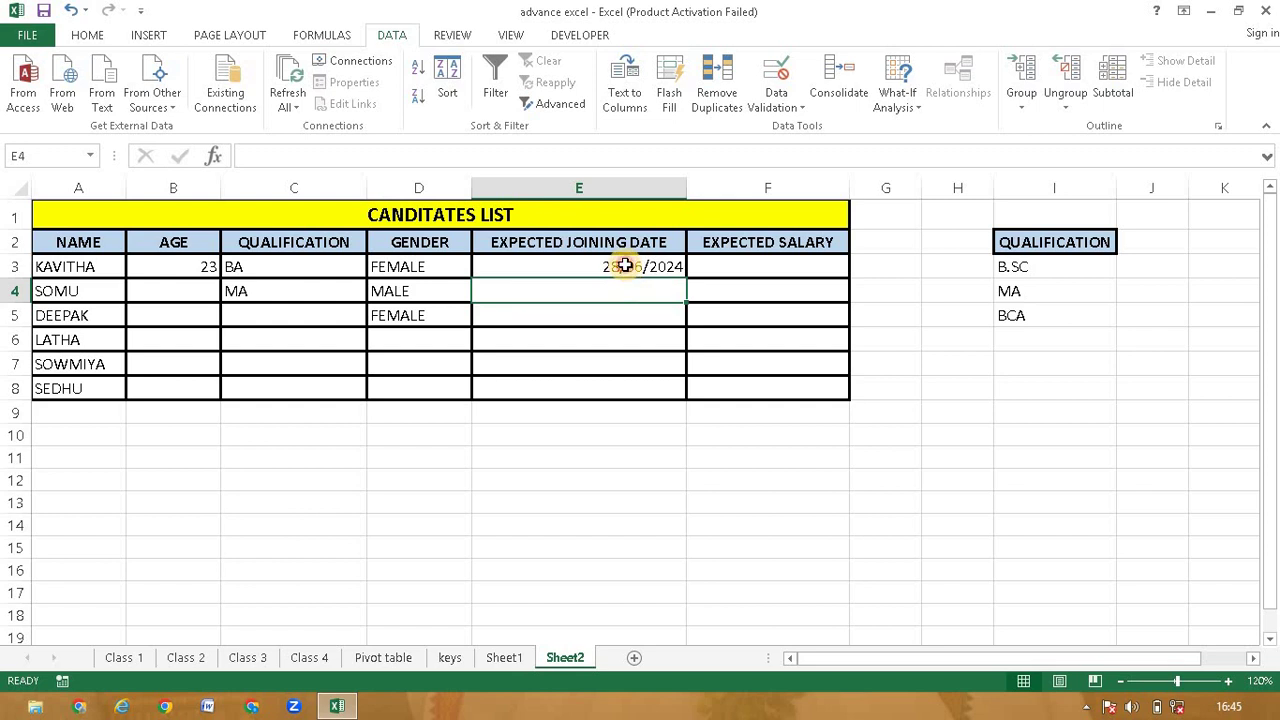
Add an input message to joining date cells E3:E8 with the title EXP DATE and the text BEFORE JULY.
left_click(624, 266)
left_click_drag(632, 266, 631, 391)
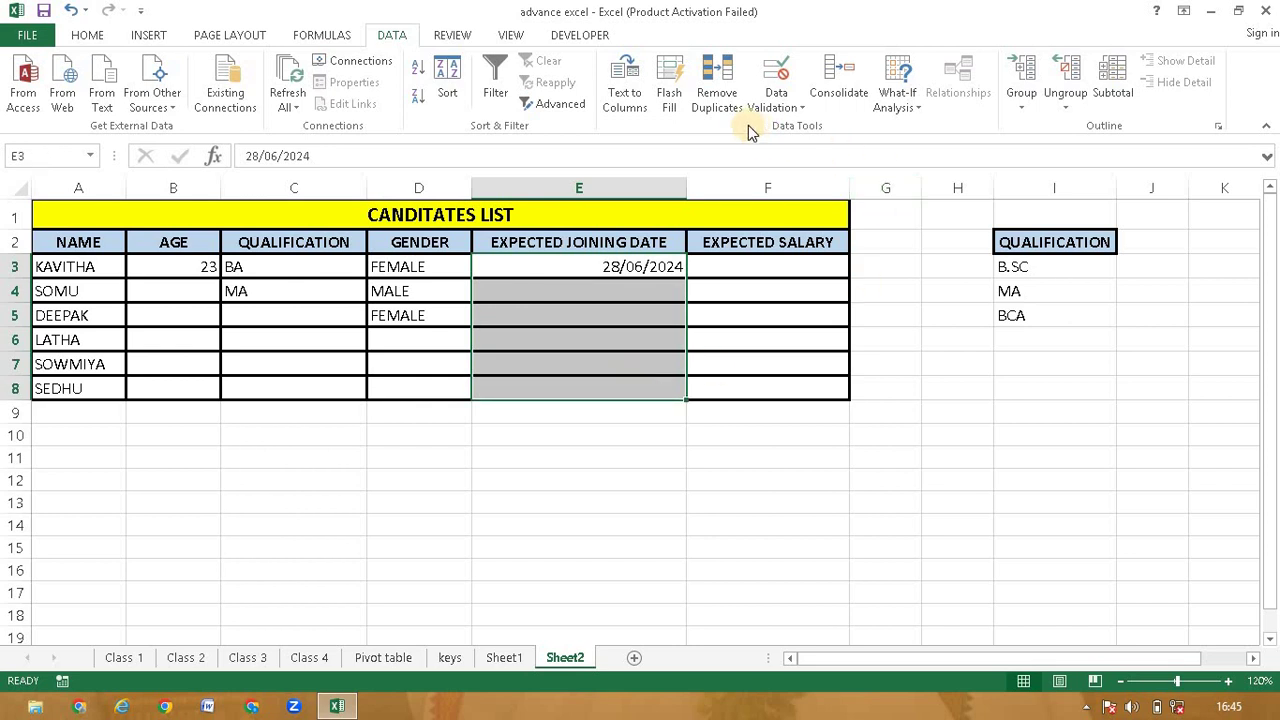
left_click(776, 104)
left_click(794, 130)
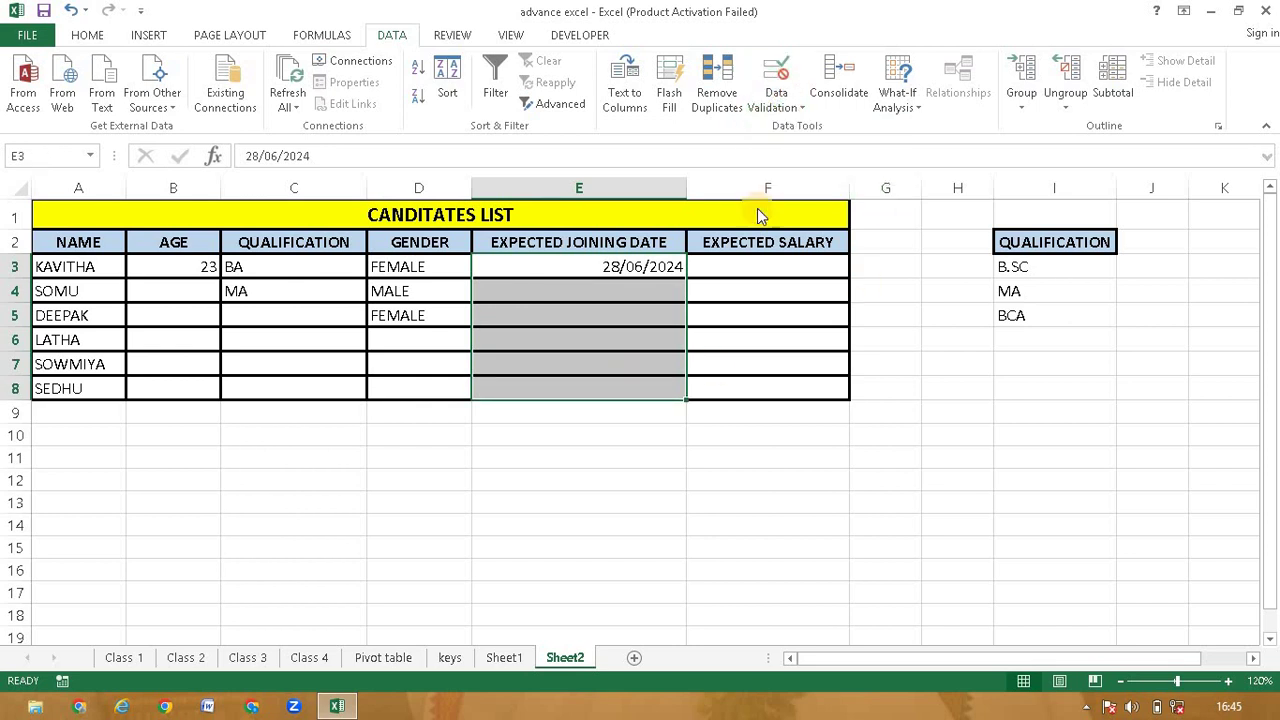
left_click_drag(773, 136, 974, 56)
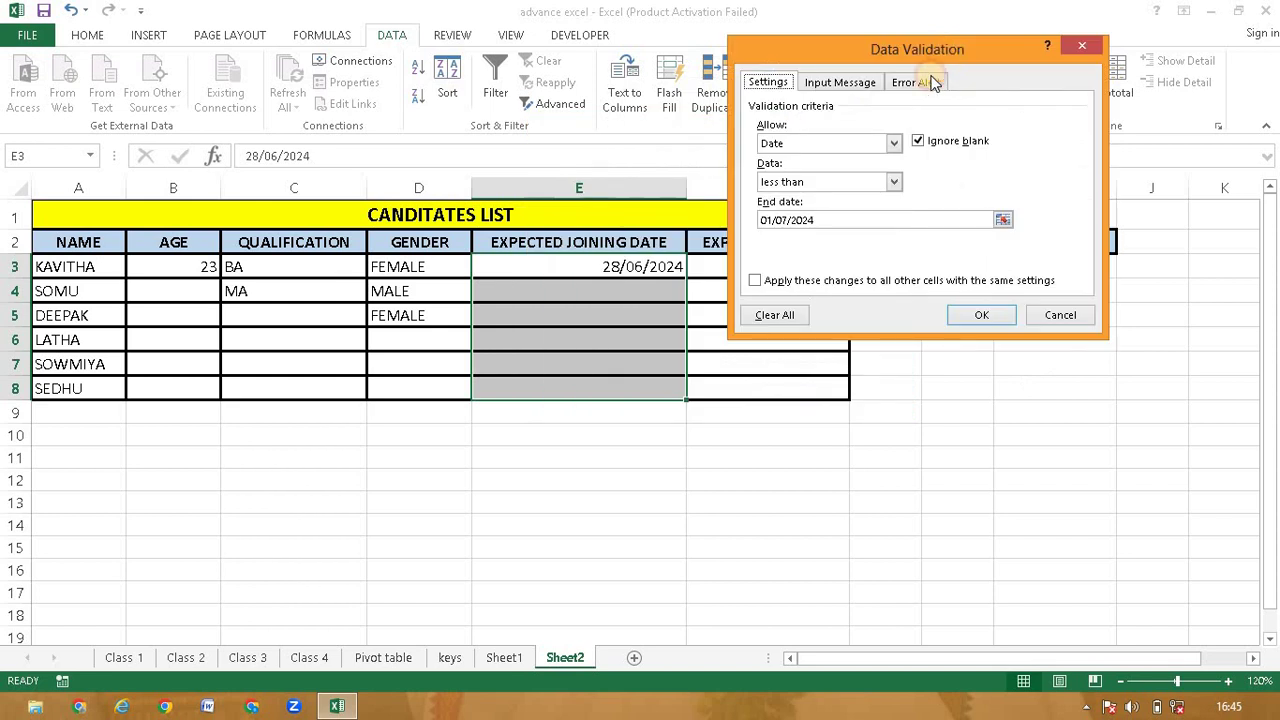
left_click(864, 86)
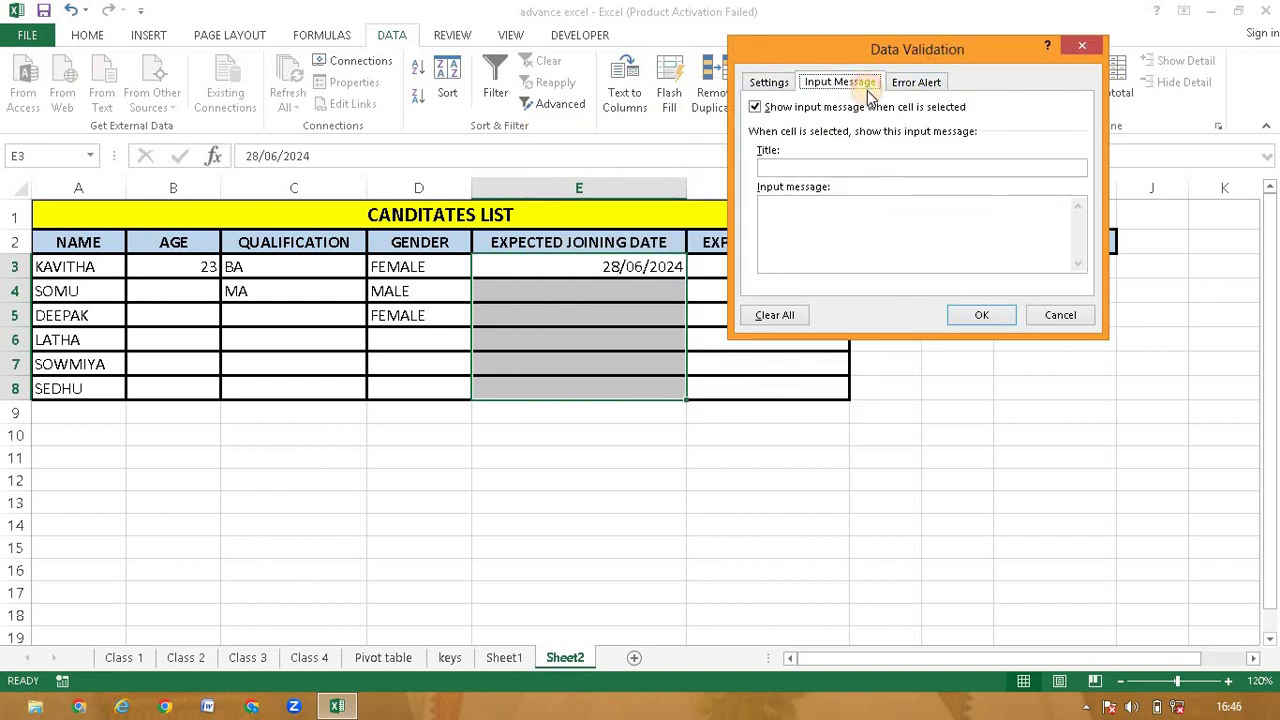
left_click(850, 166)
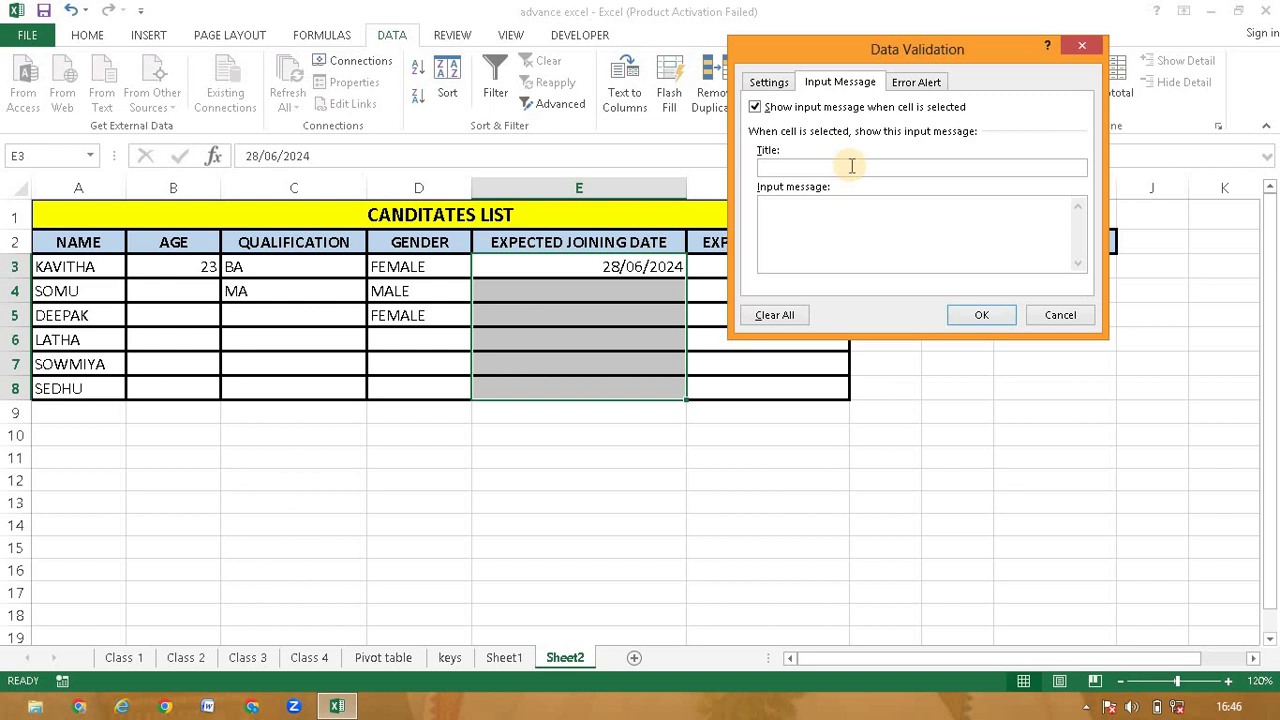
type("EXP DATE")
left_click(847, 205)
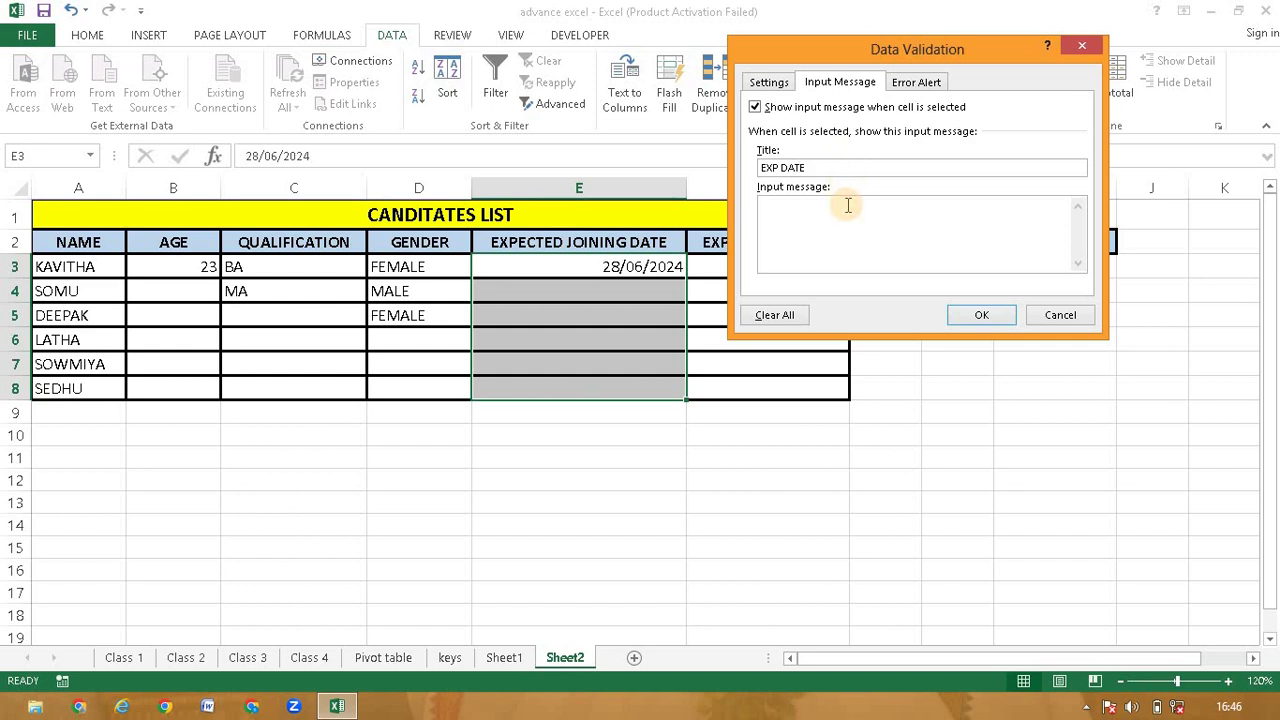
type("BEFORE JULY")
left_click(971, 314)
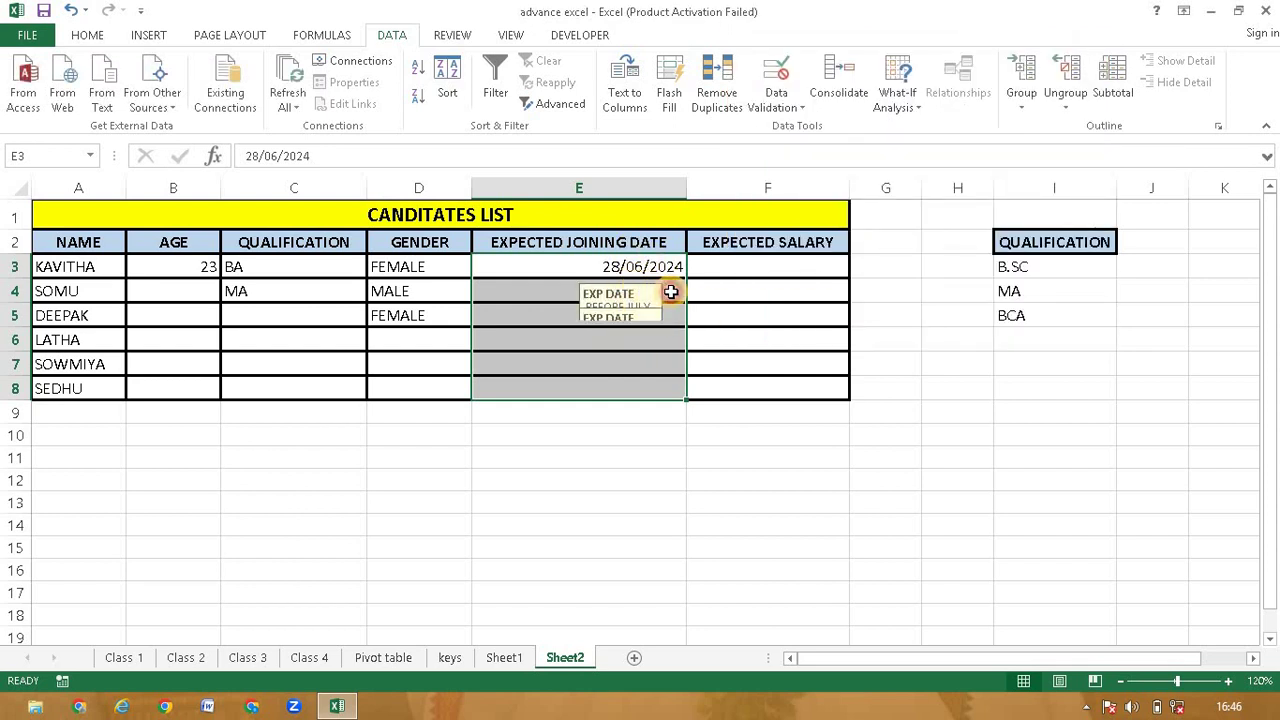
Test the joining date rule and its input message by entering 03-07-2024 in cell E4, and discard the entry.
left_click(671, 291)
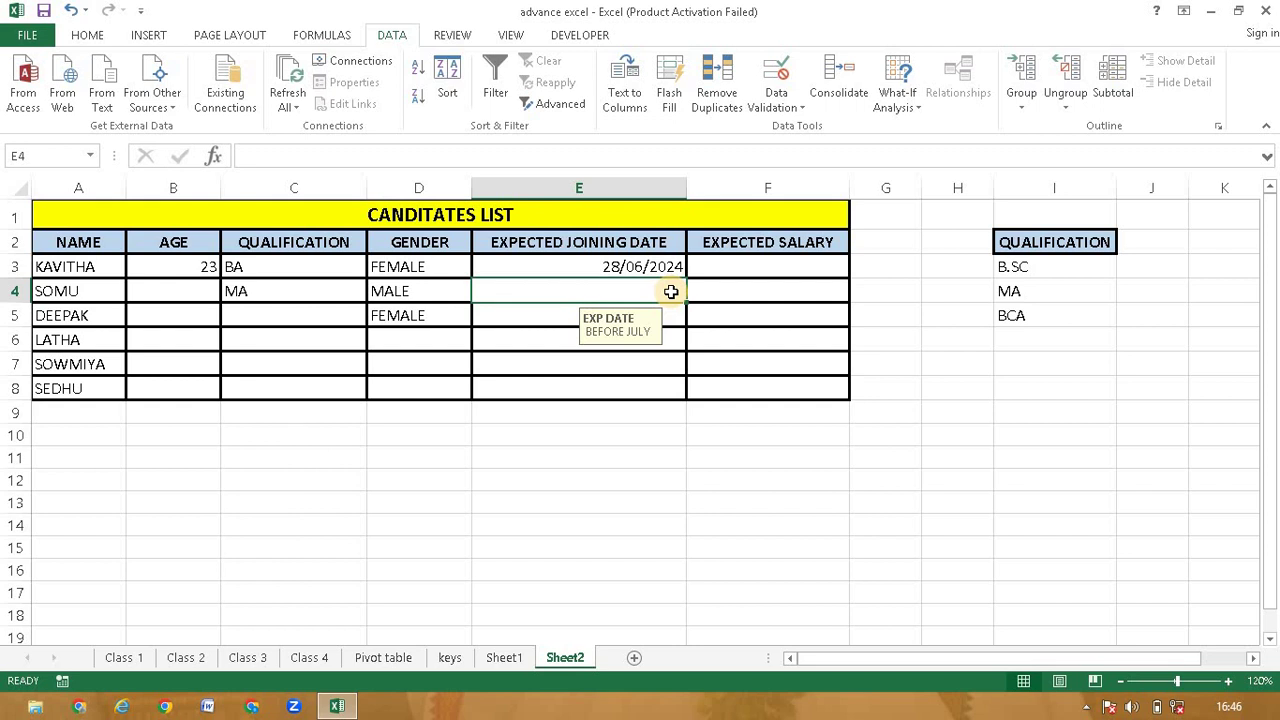
type("03")
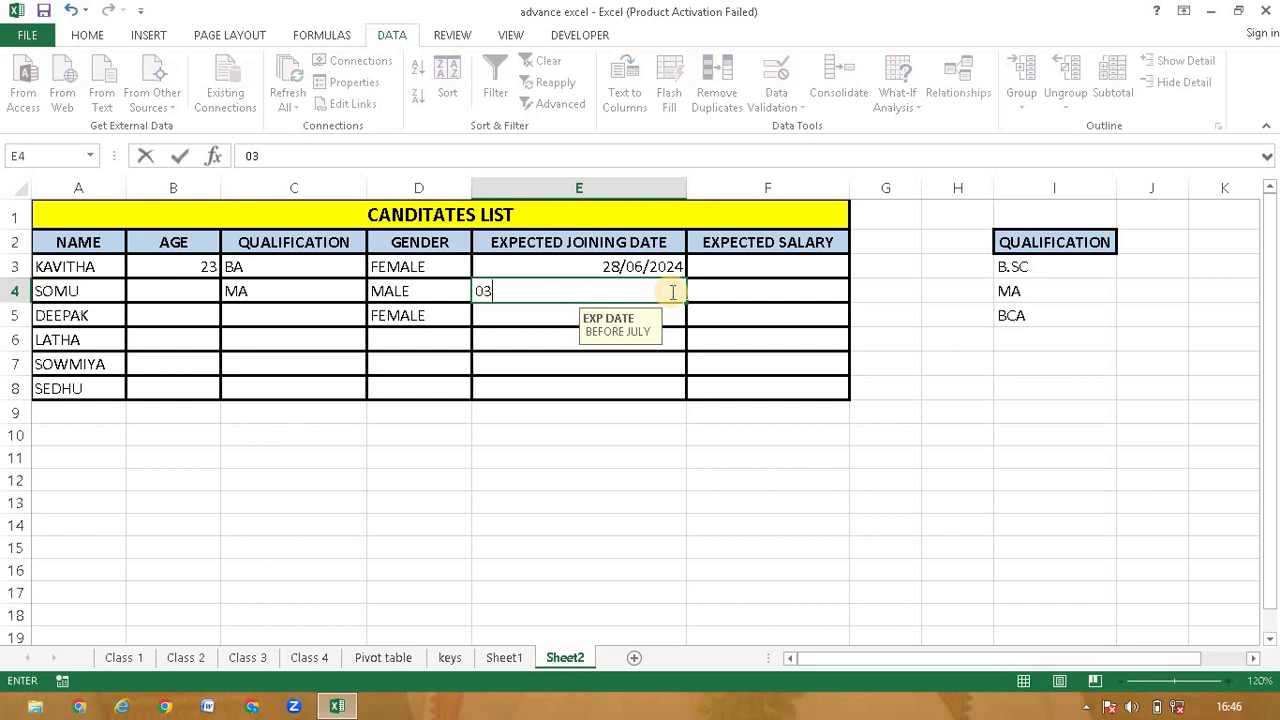
type("-07-2024")
key("Return")
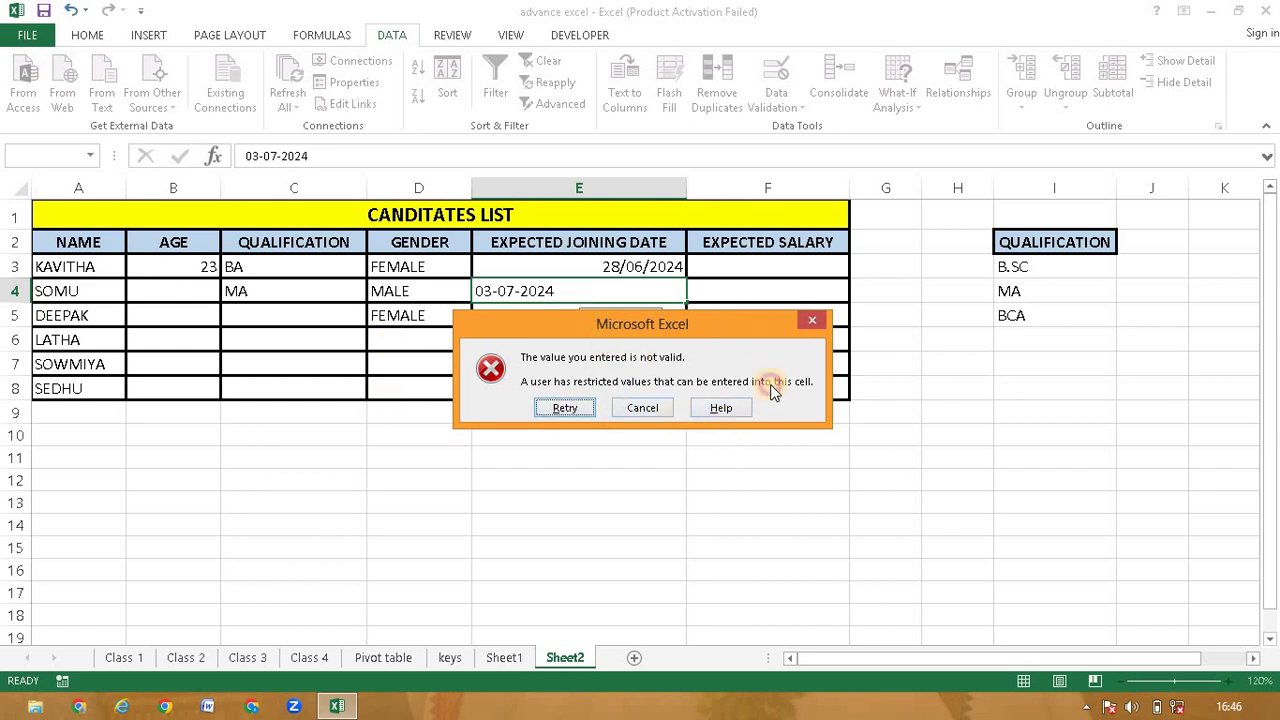
left_click_drag(721, 331, 817, 449)
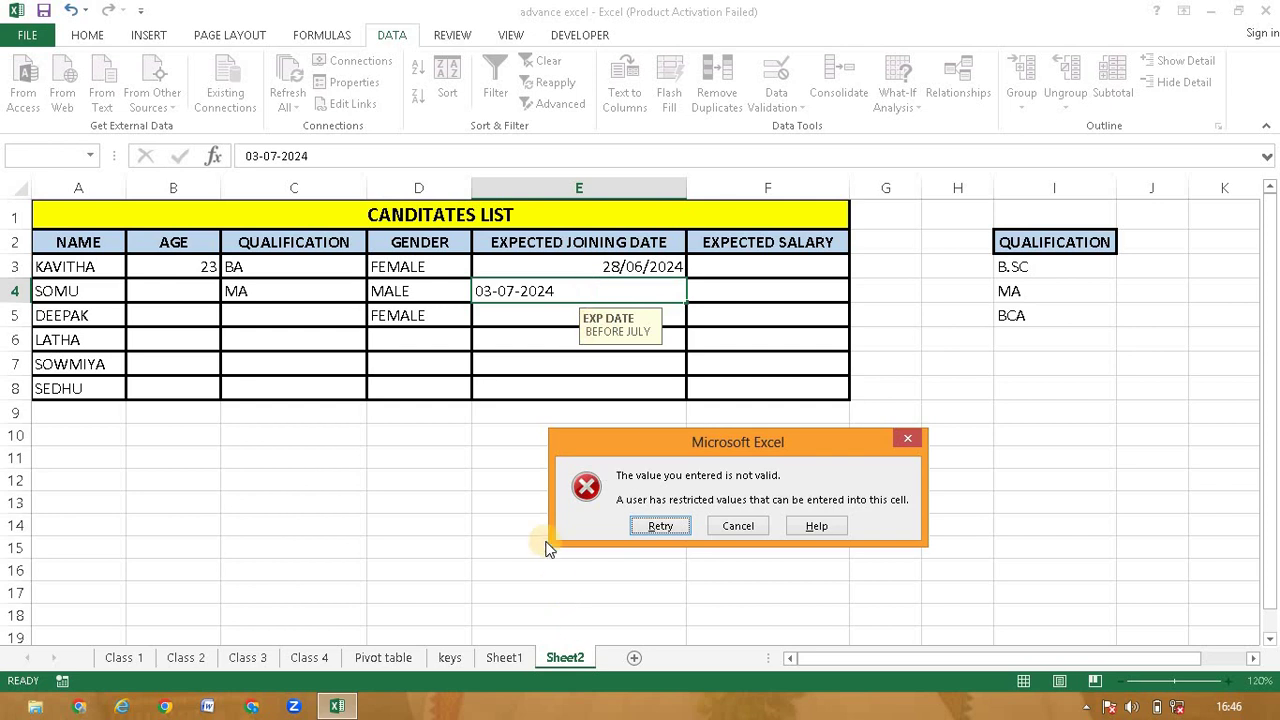
left_click(912, 440)
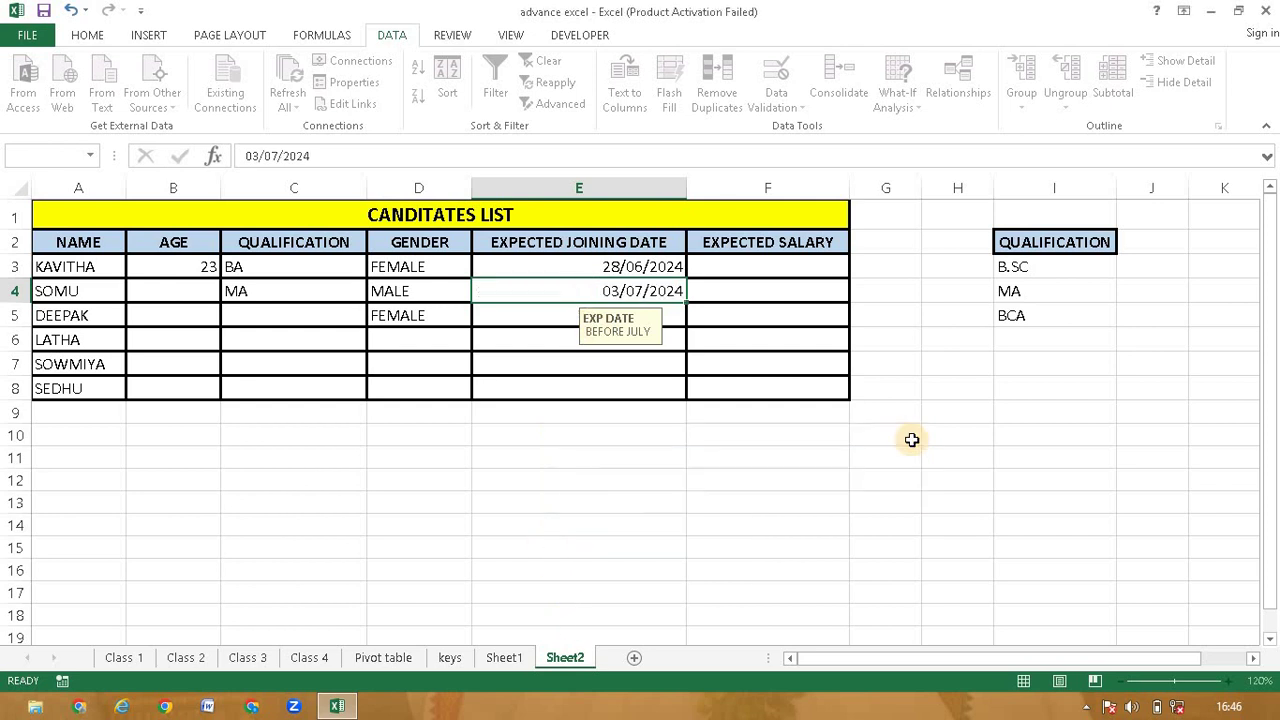
Add a Warning error alert to joining date cells E3:E8 with the title DATE and the message EXP DATE IS BEFORE JULY.
left_click_drag(651, 266, 651, 388)
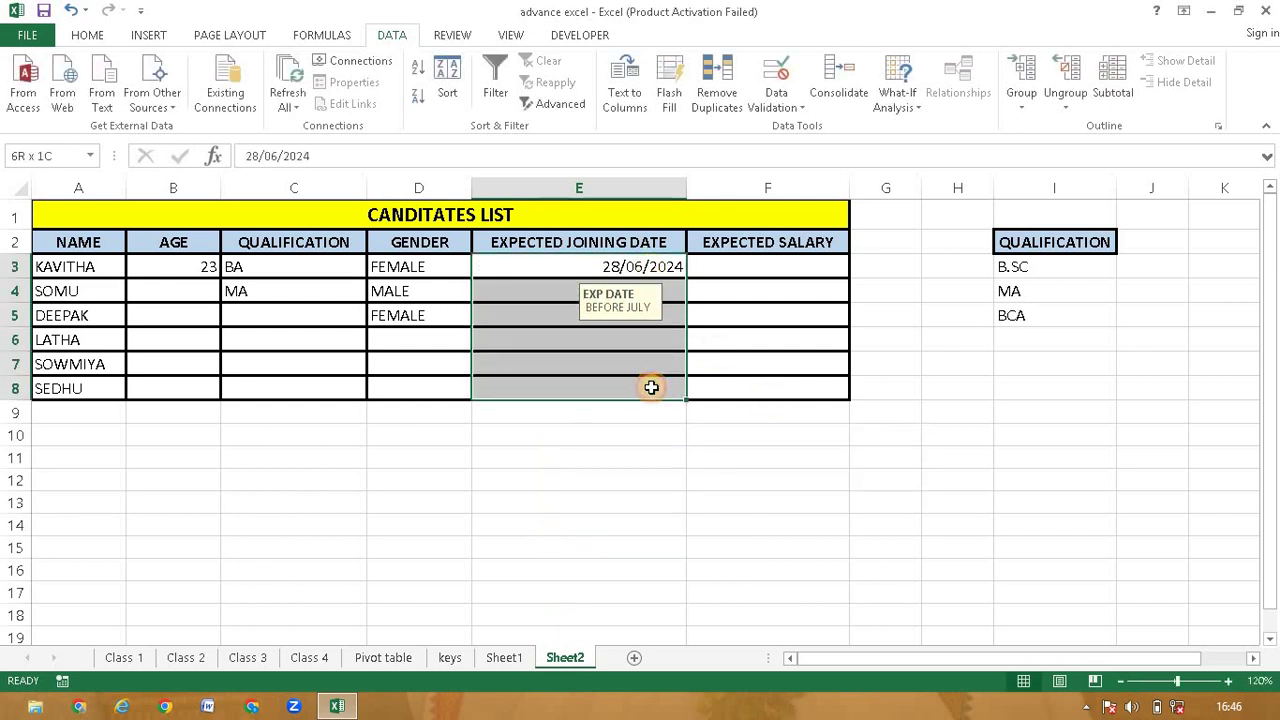
left_click(778, 104)
left_click(794, 126)
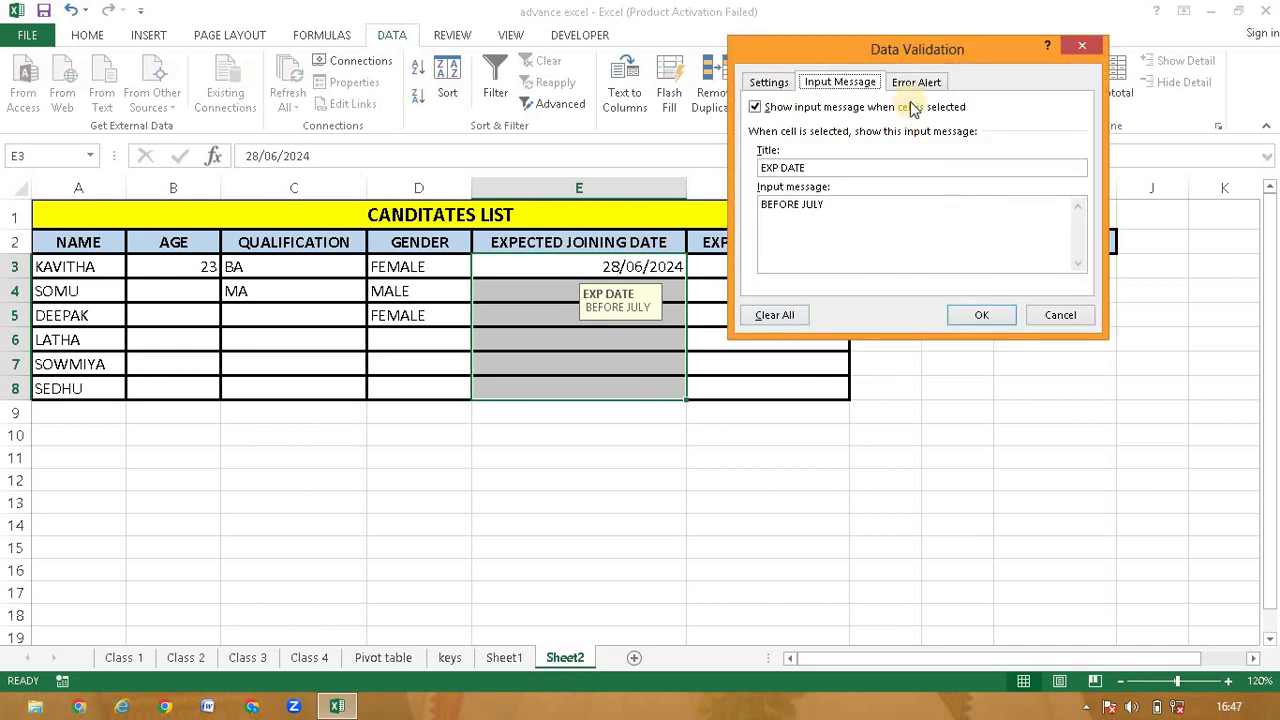
left_click(916, 81)
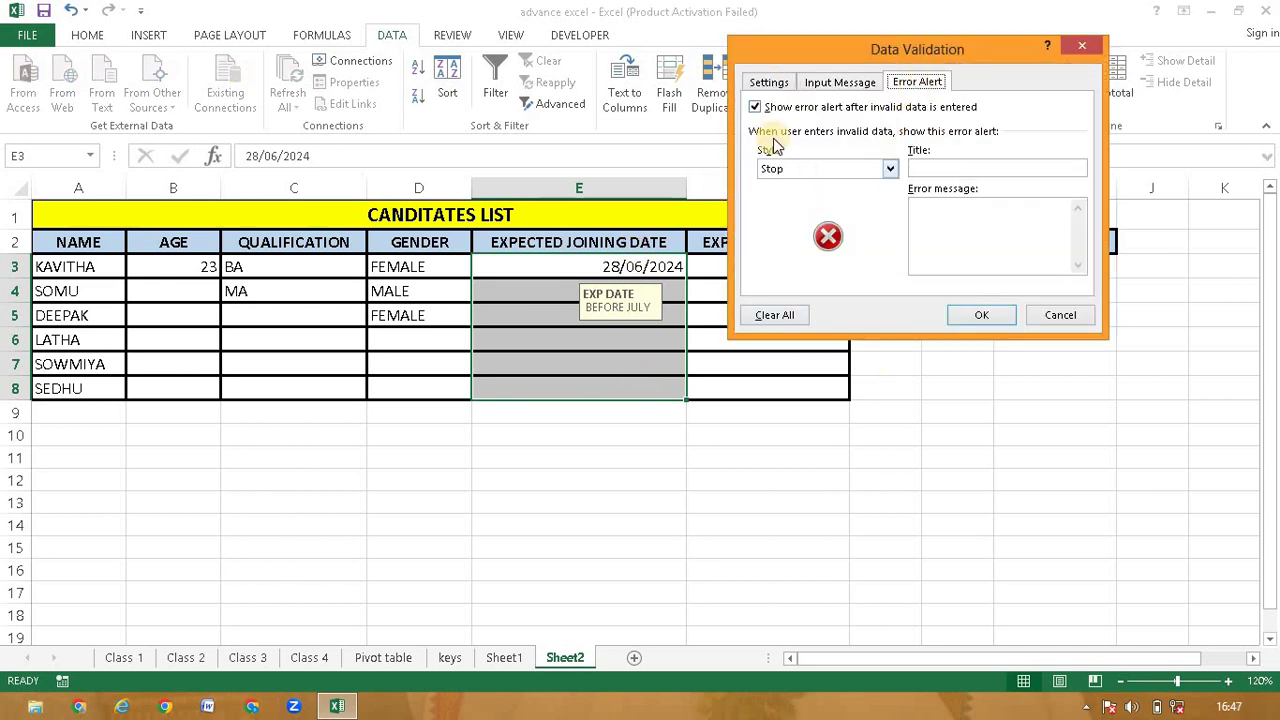
left_click(893, 167)
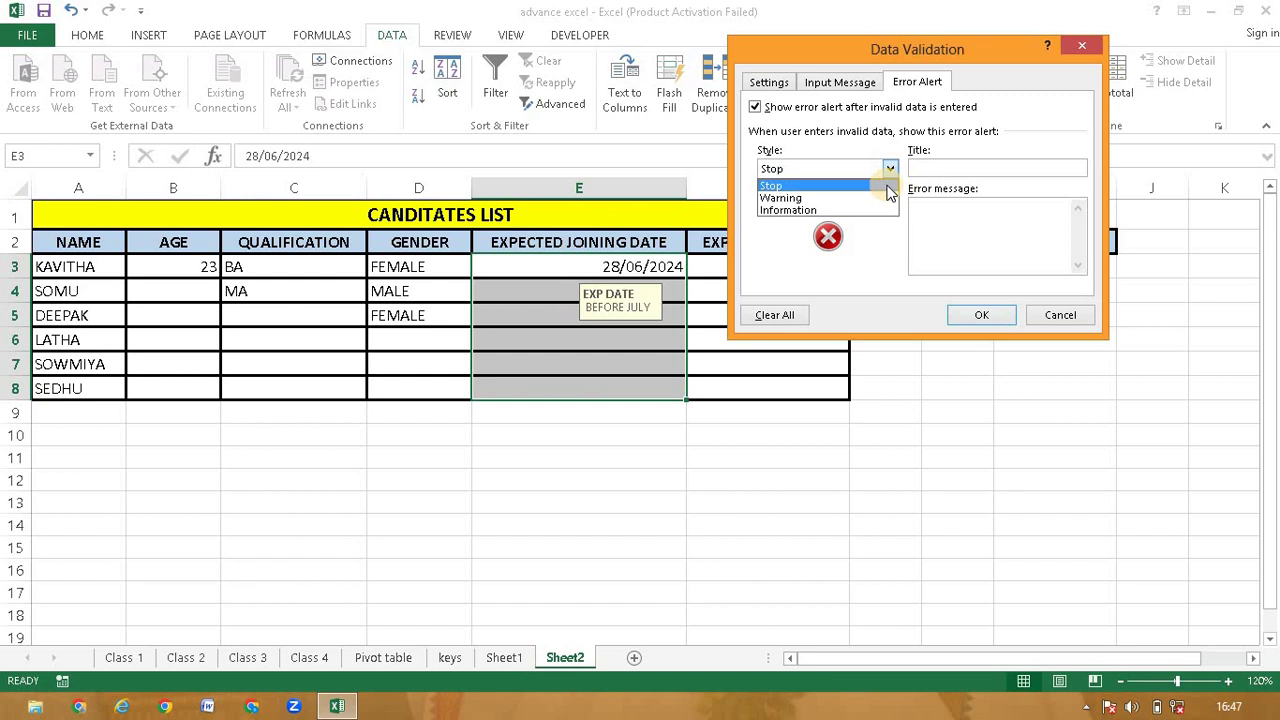
key("Down")
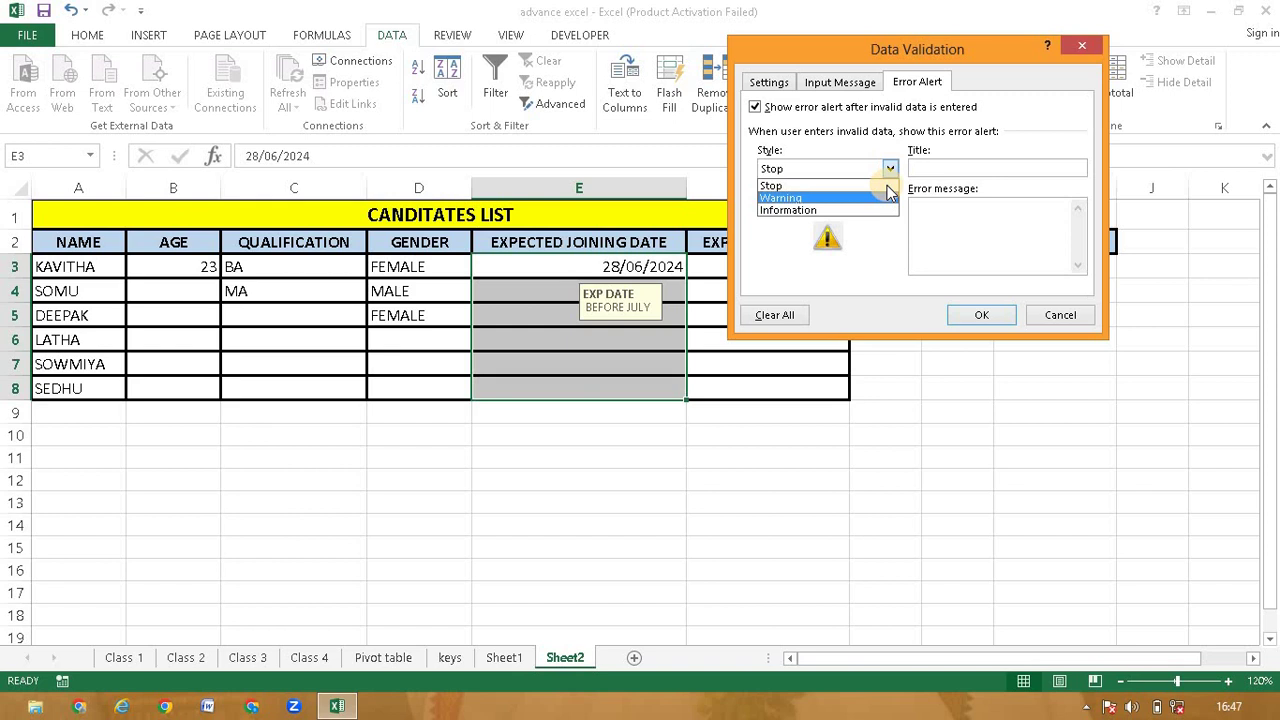
key("Return")
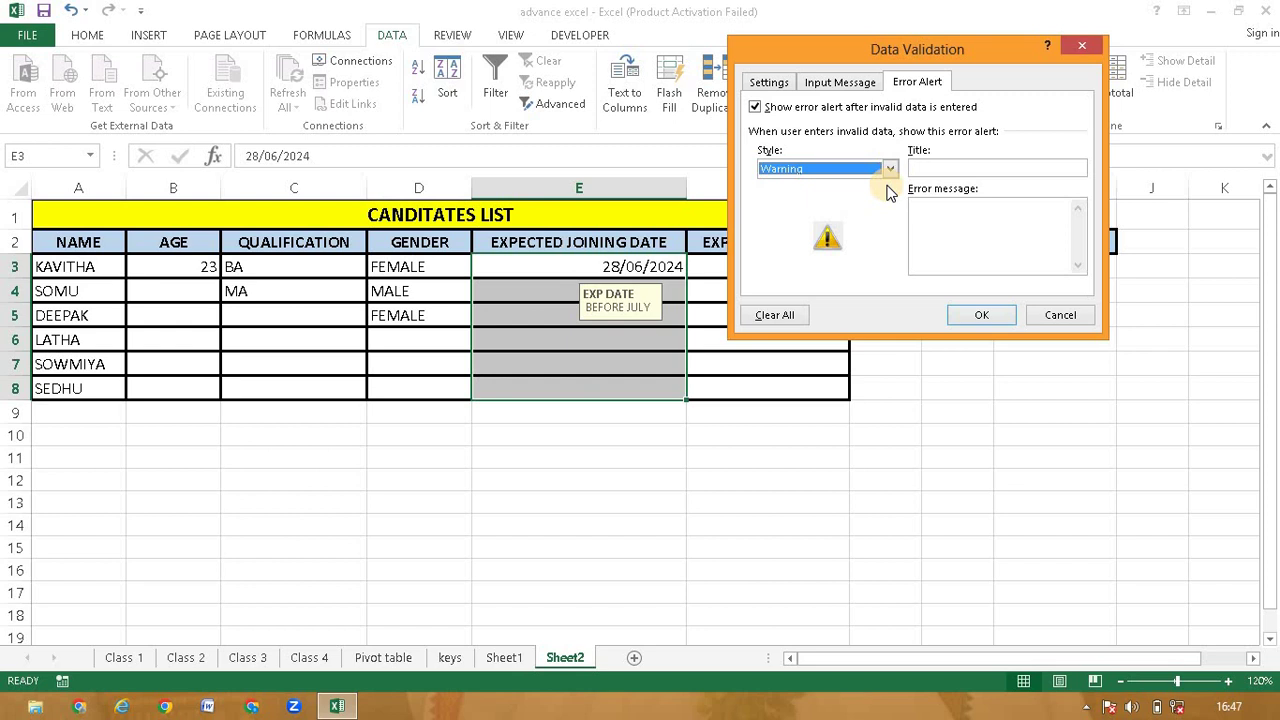
left_click(935, 170)
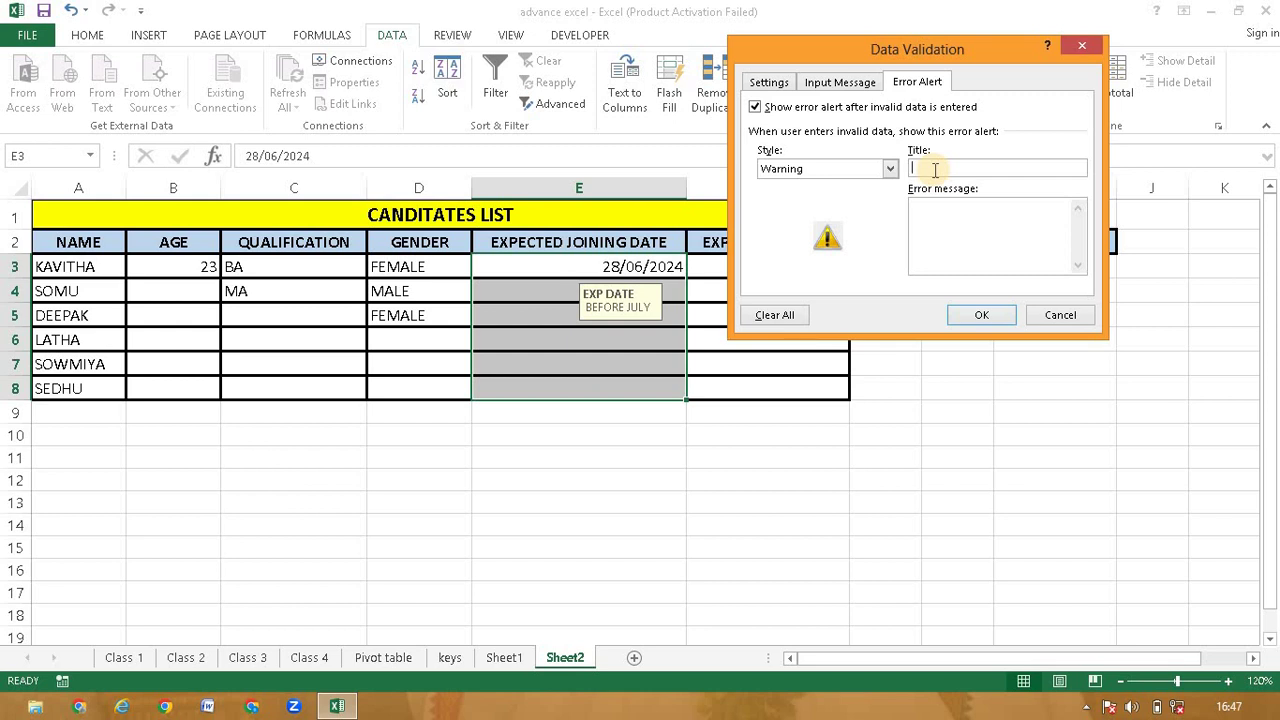
type("DATE")
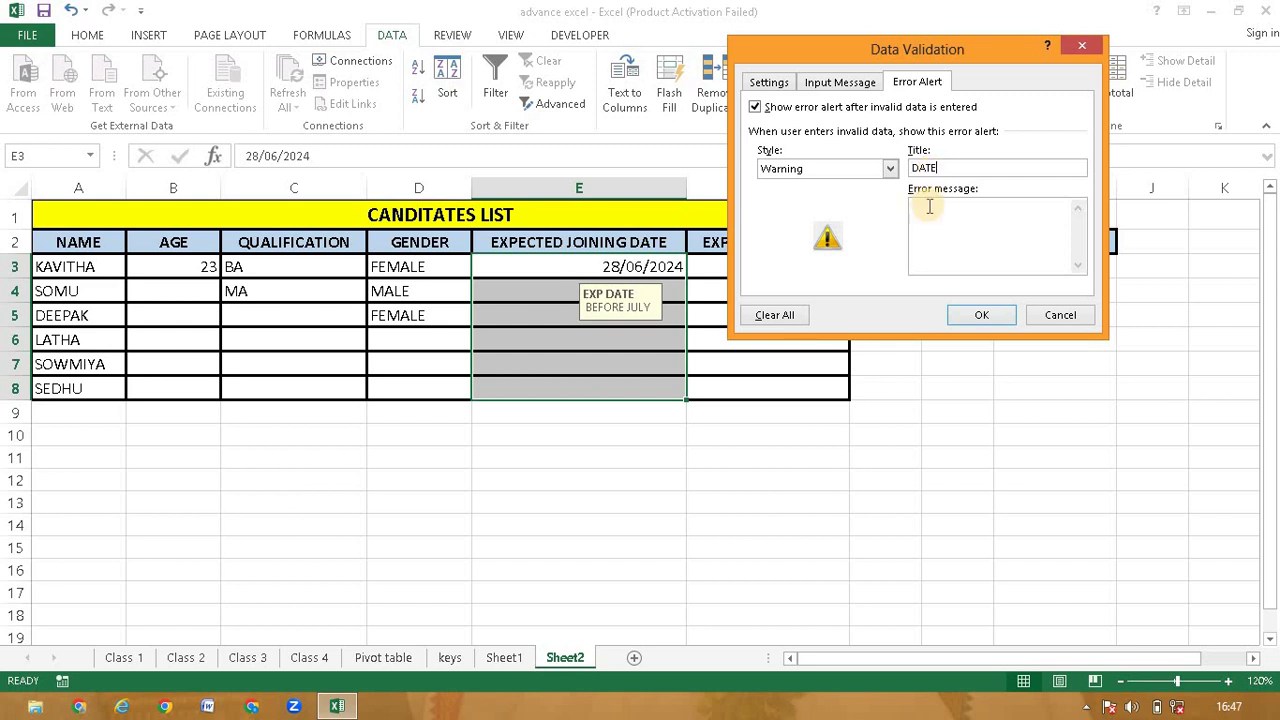
left_click(929, 207)
type("EXP DATE IS BEFORE JULY")
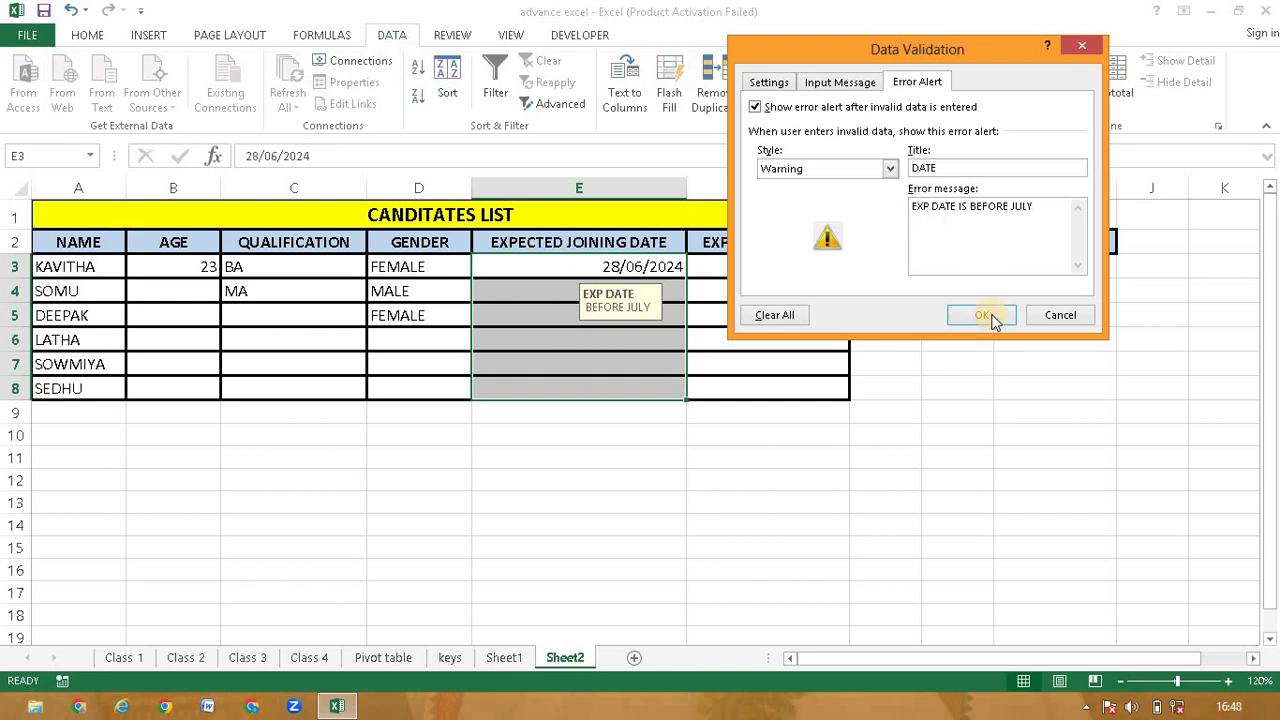
left_click(986, 317)
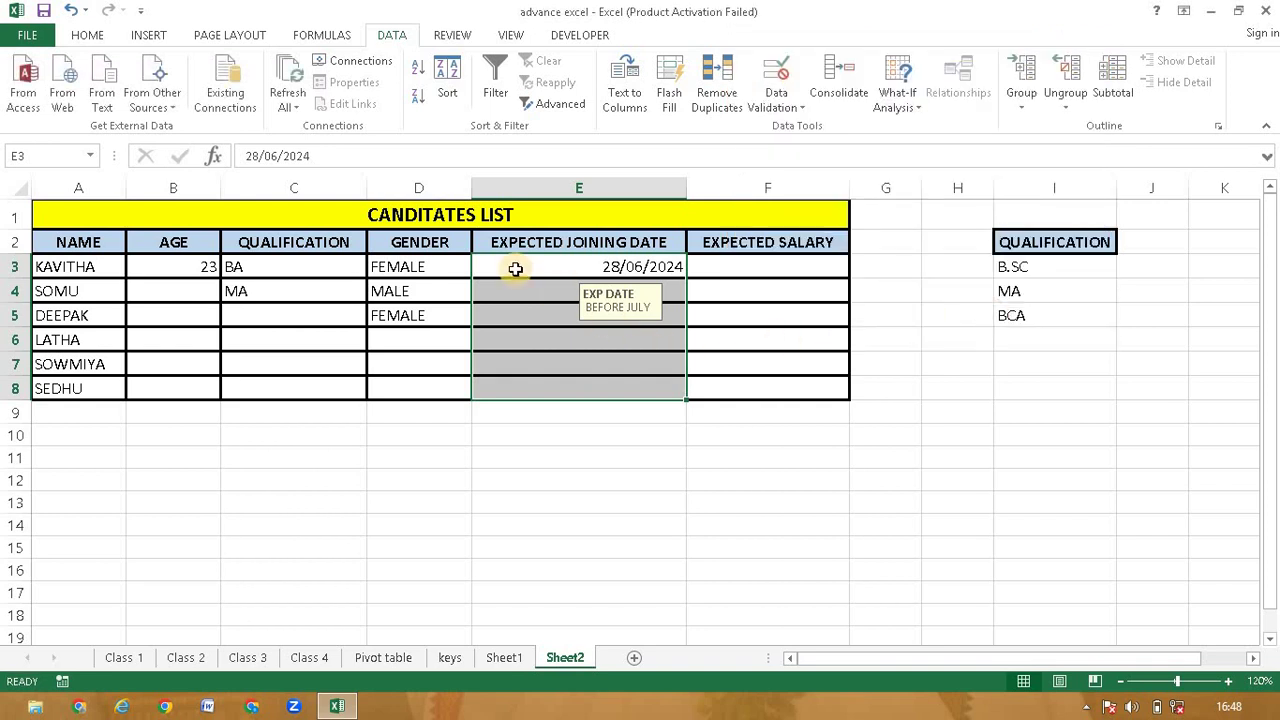
Enter 05-07-2024 as the second candidate's expected joining date in cell E4, accepting it despite the validation warning.
left_click(536, 295)
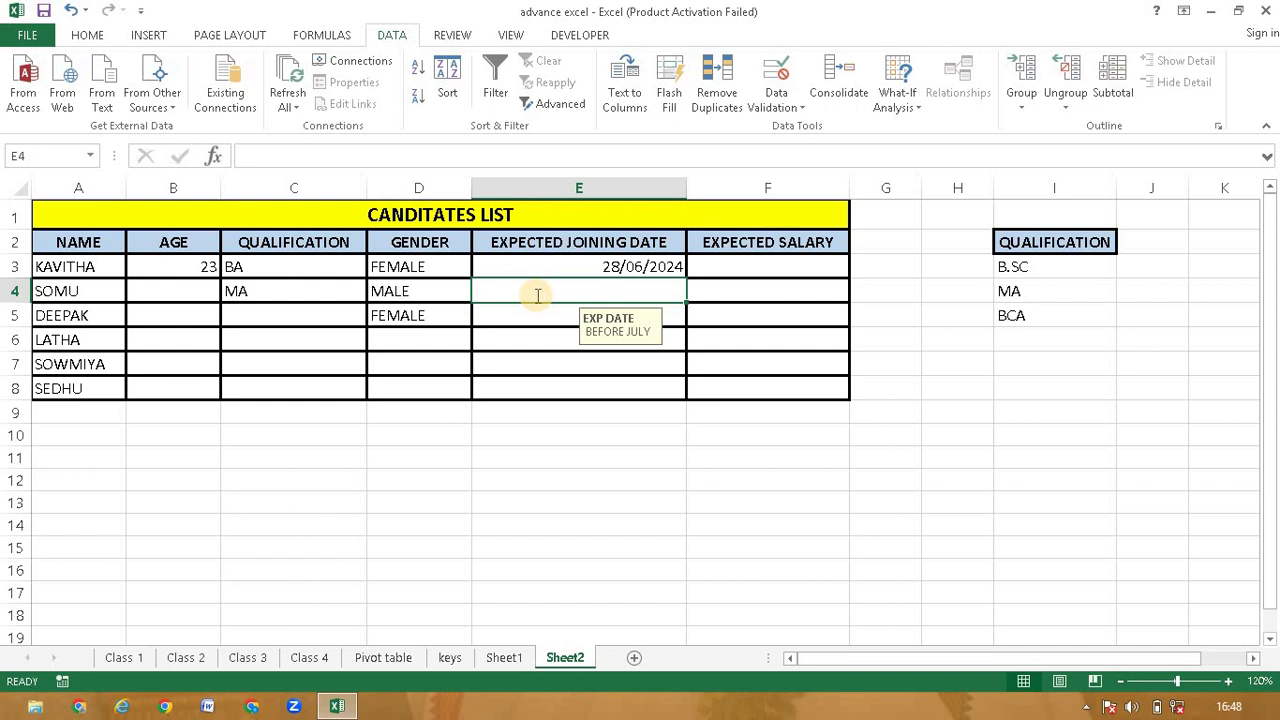
type("05-")
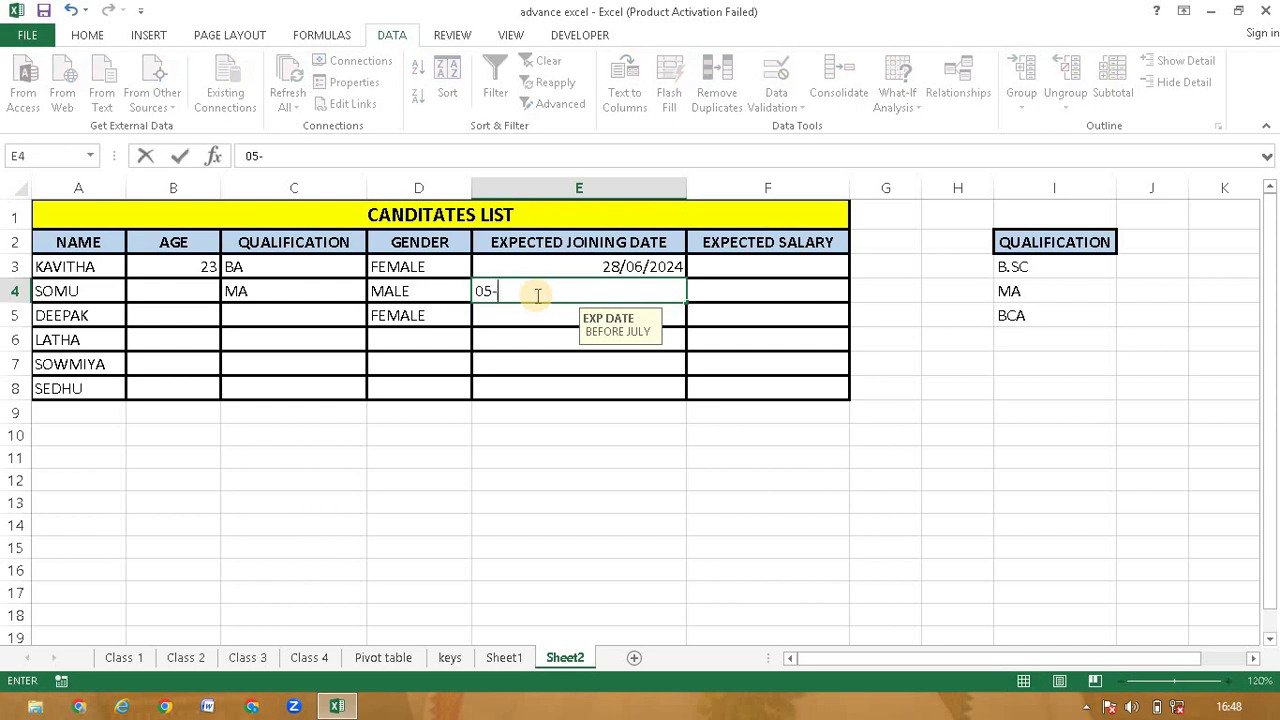
type("07-2024")
key("Return")
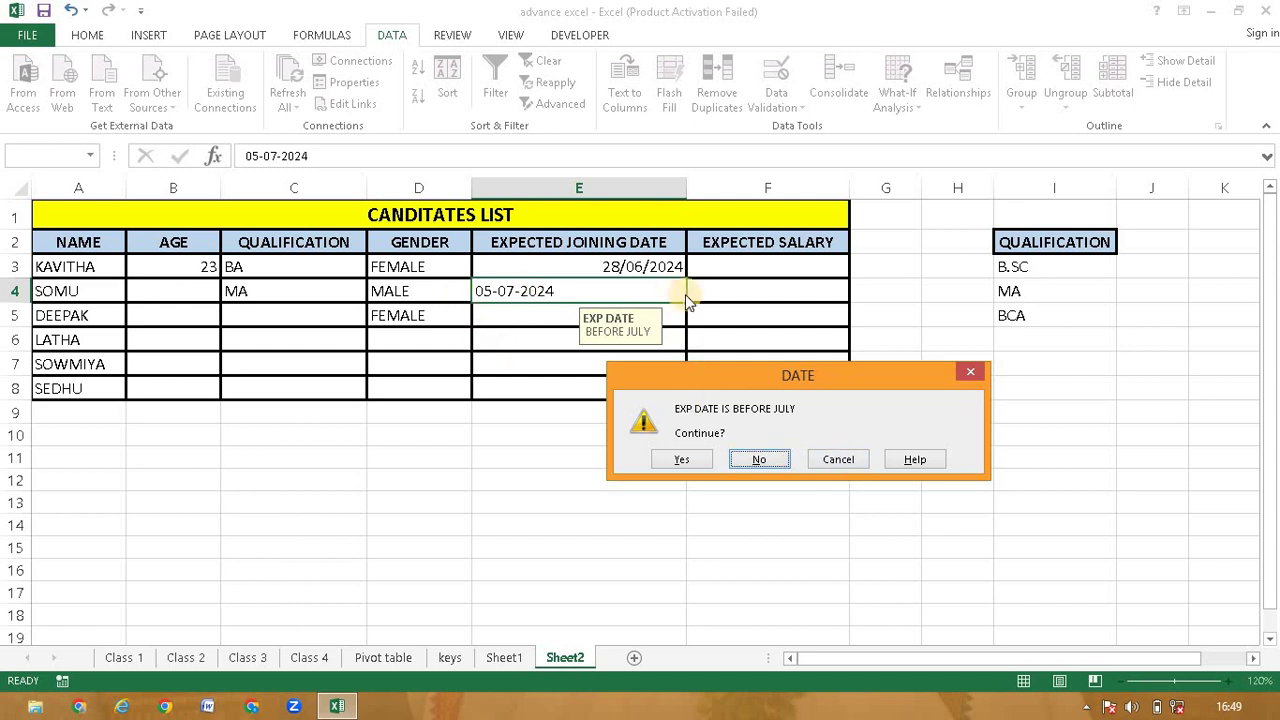
left_click(681, 460)
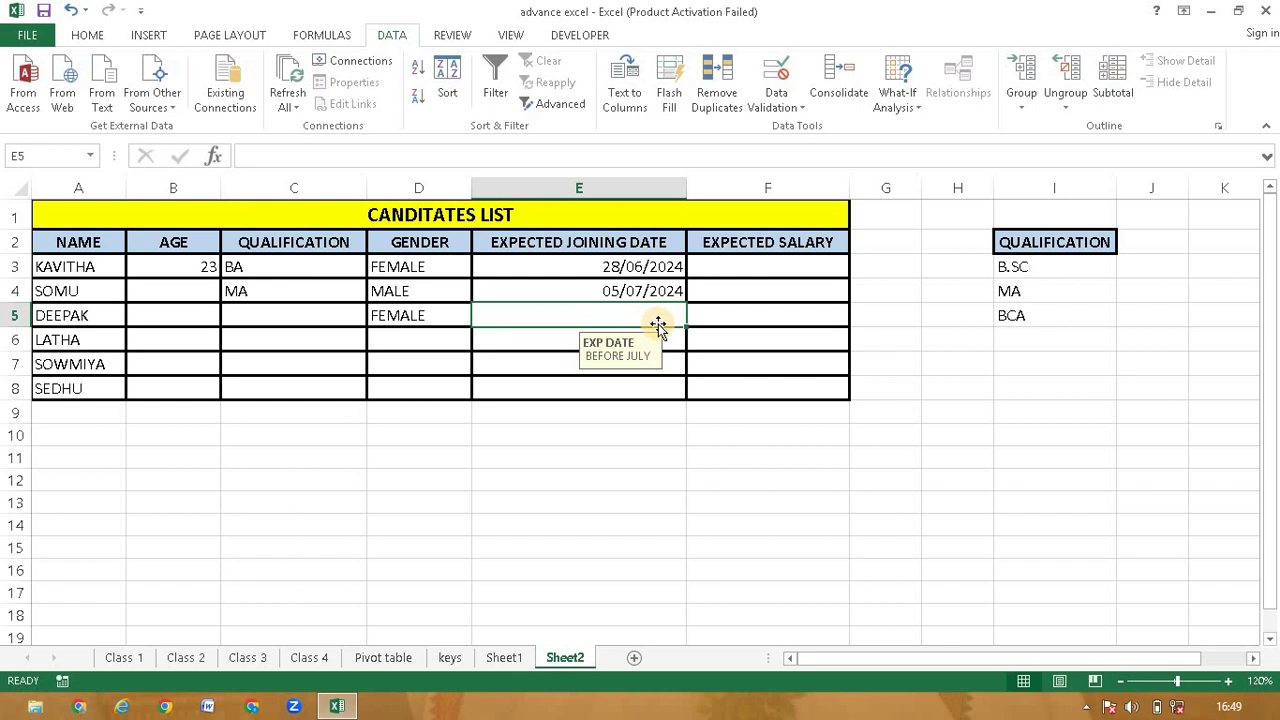
Change the error alert style of joining date cells E3:E8 to Information.
left_click_drag(634, 266, 772, 313)
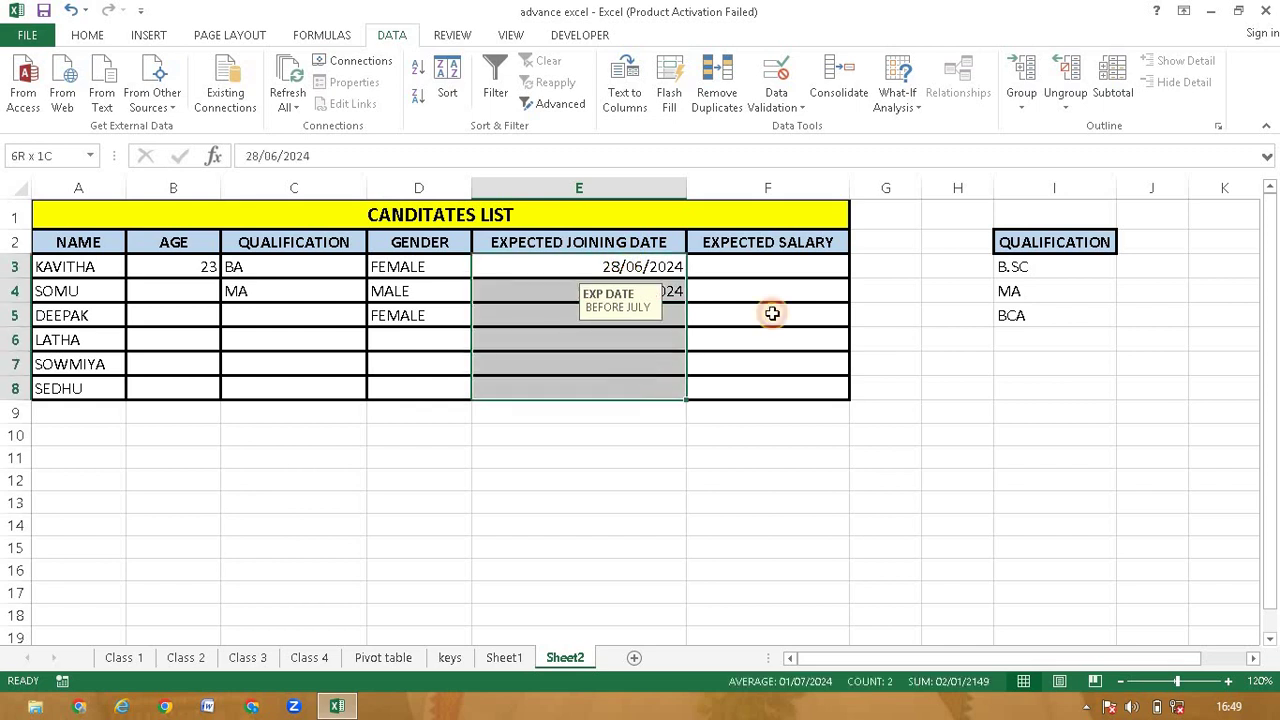
left_click(778, 100)
left_click(790, 127)
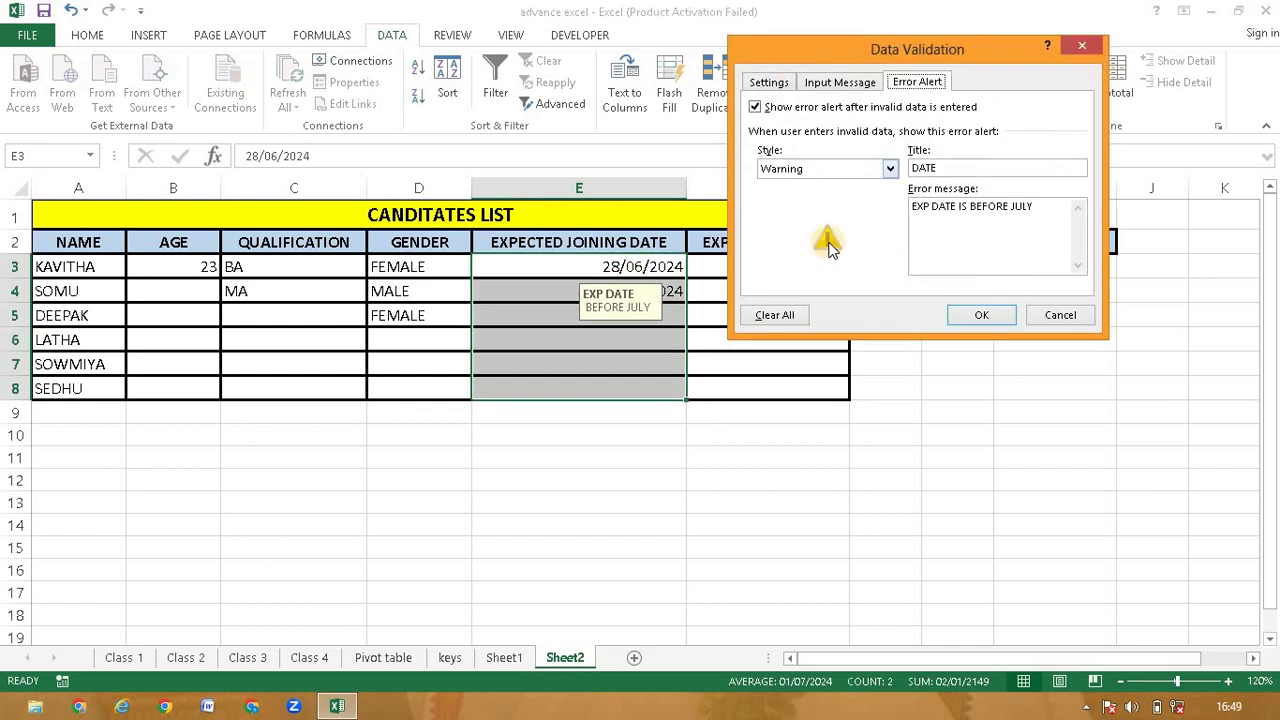
left_click(890, 168)
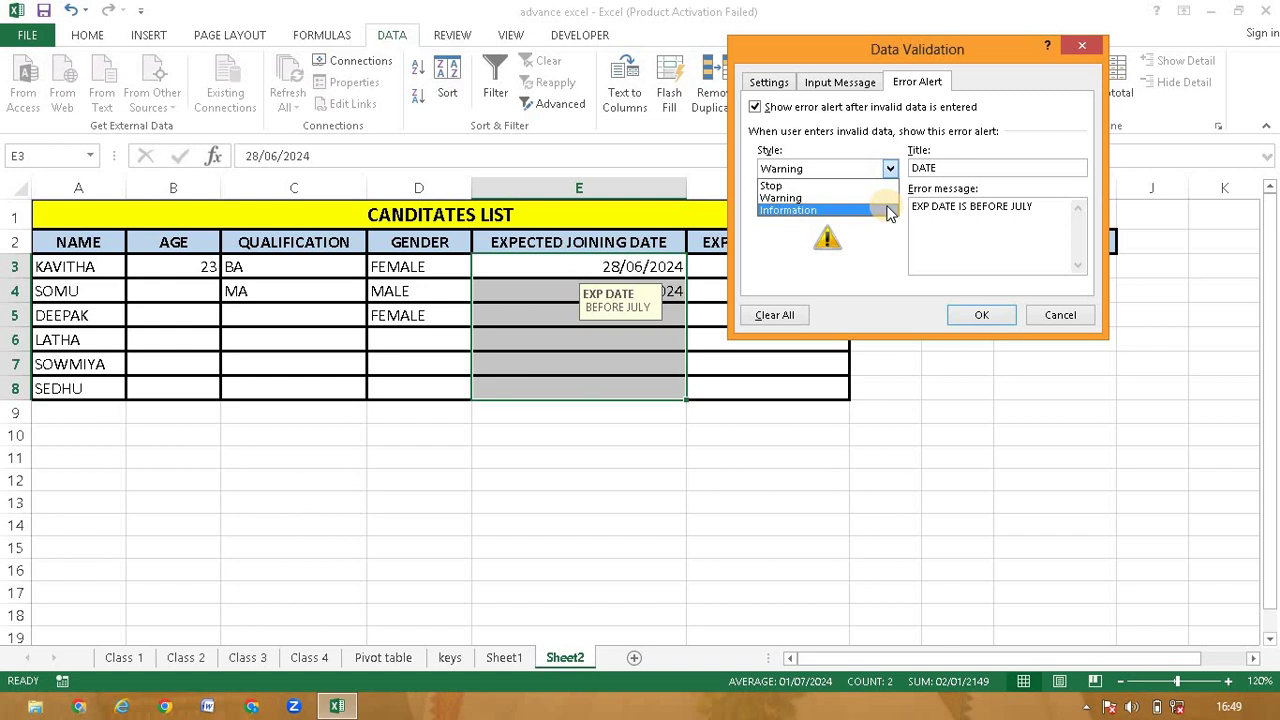
left_click(888, 211)
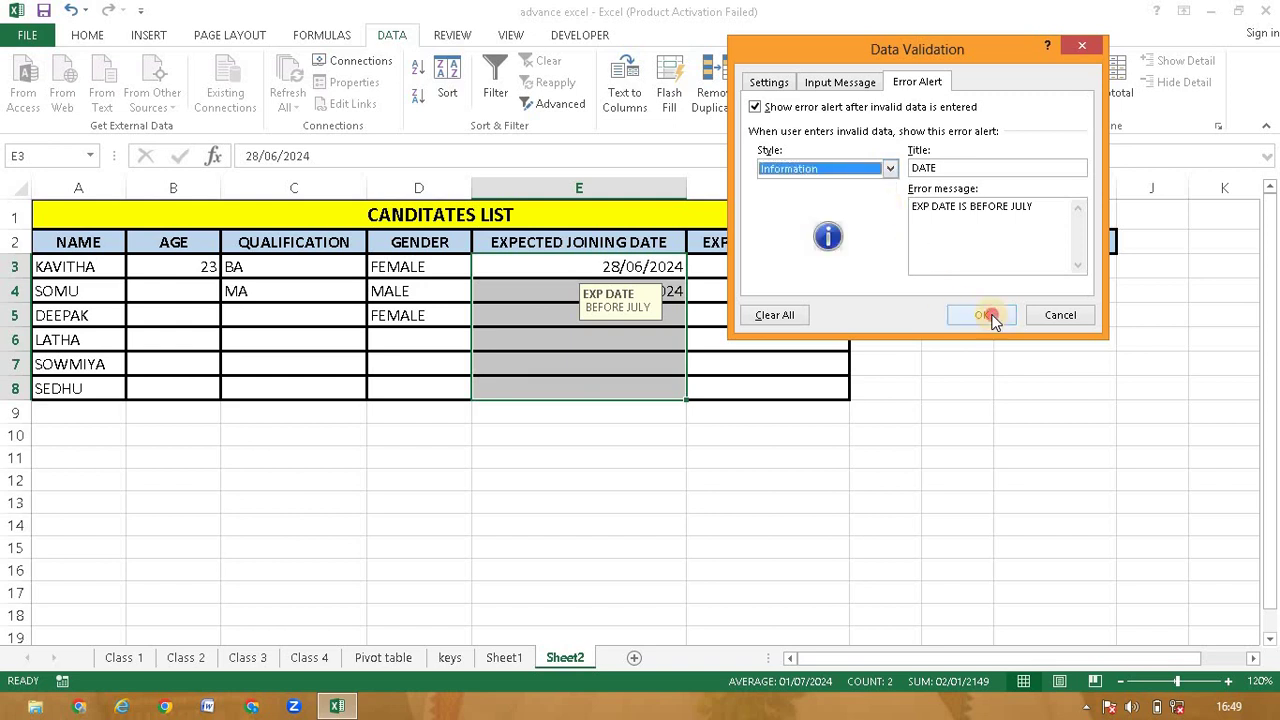
left_click(988, 316)
Enter 08-08-2024 as the third candidate's expected joining date in cell E5, accepting it past the information alert.
left_click(670, 292)
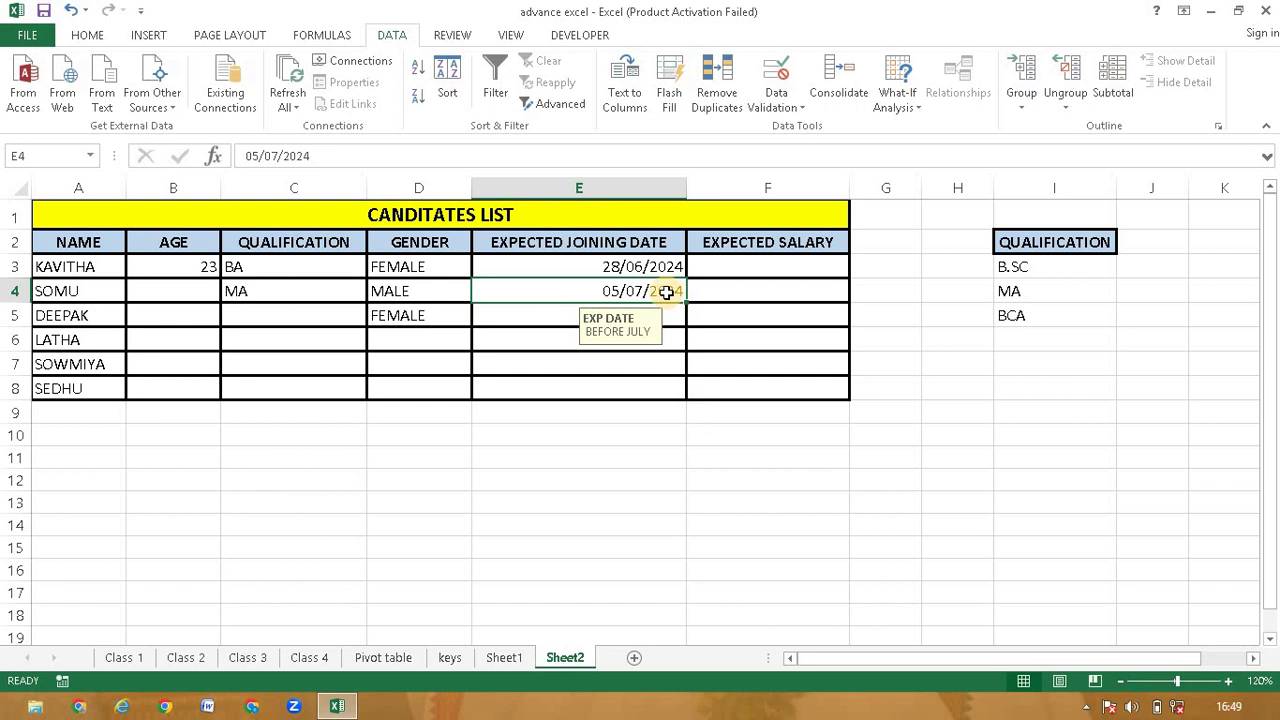
key("Return")
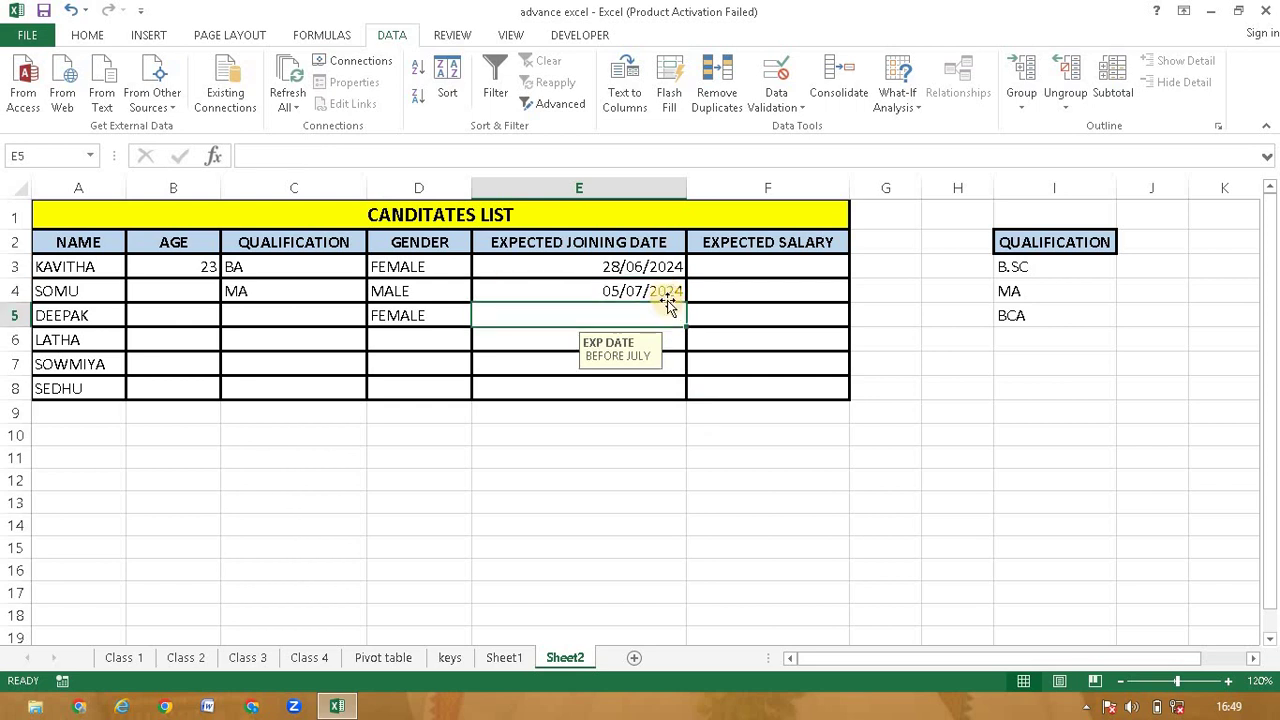
type("0")
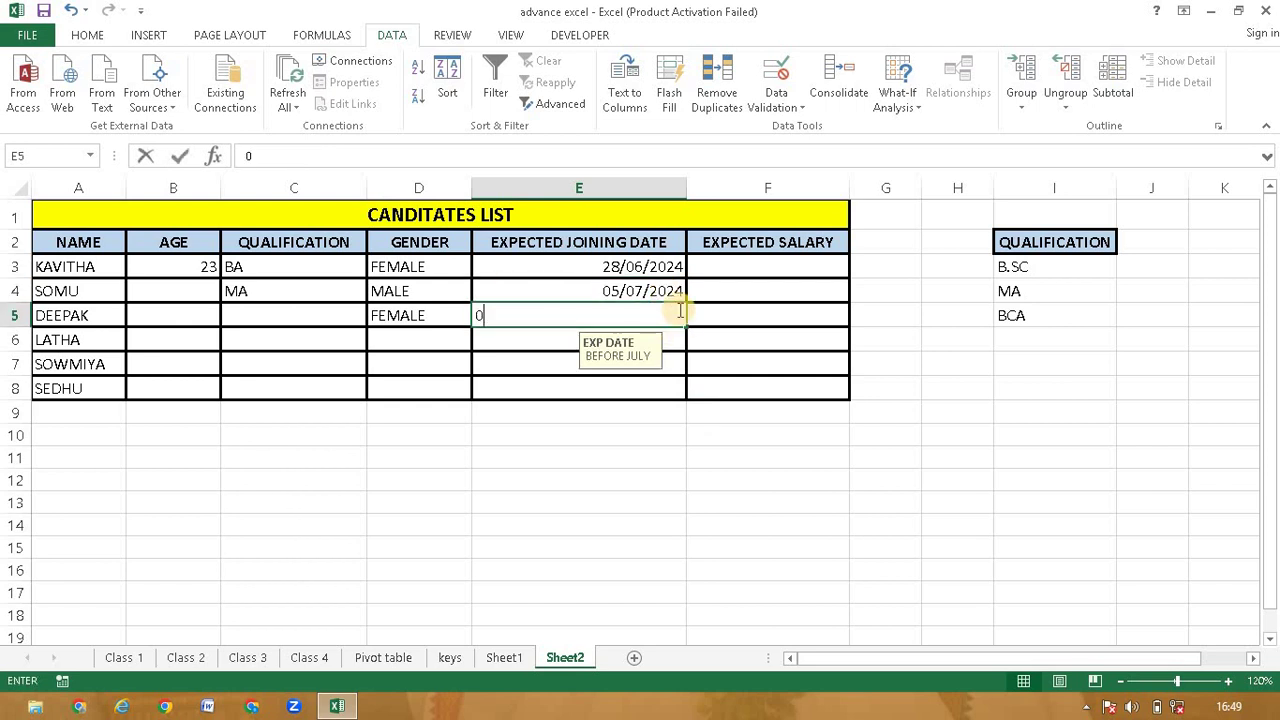
type("8-0")
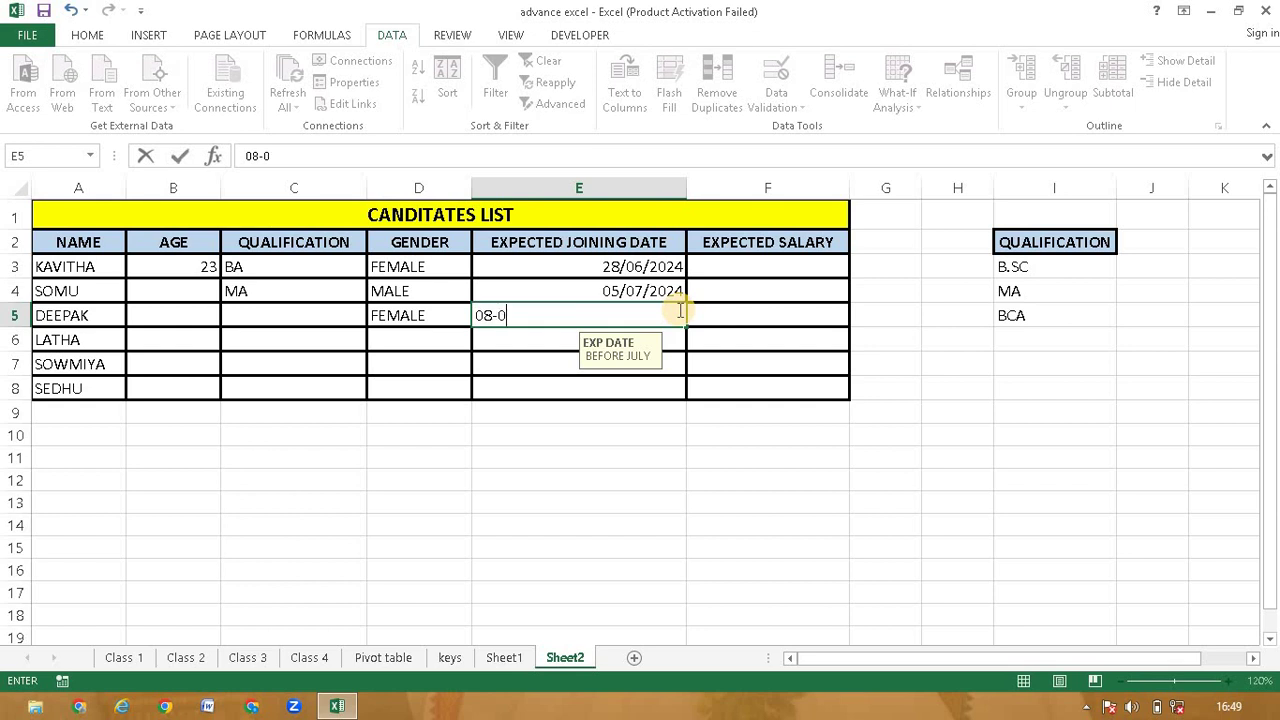
type("8-2024")
key("Return")
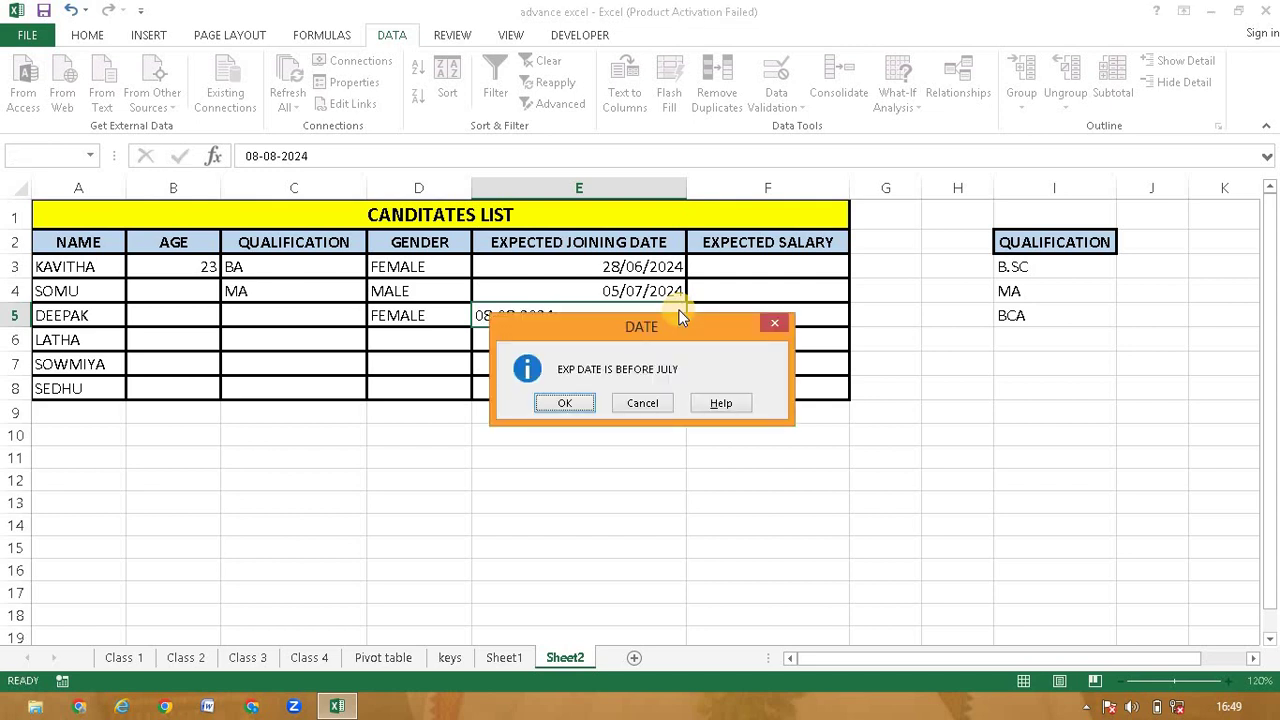
left_click_drag(600, 322, 792, 416)
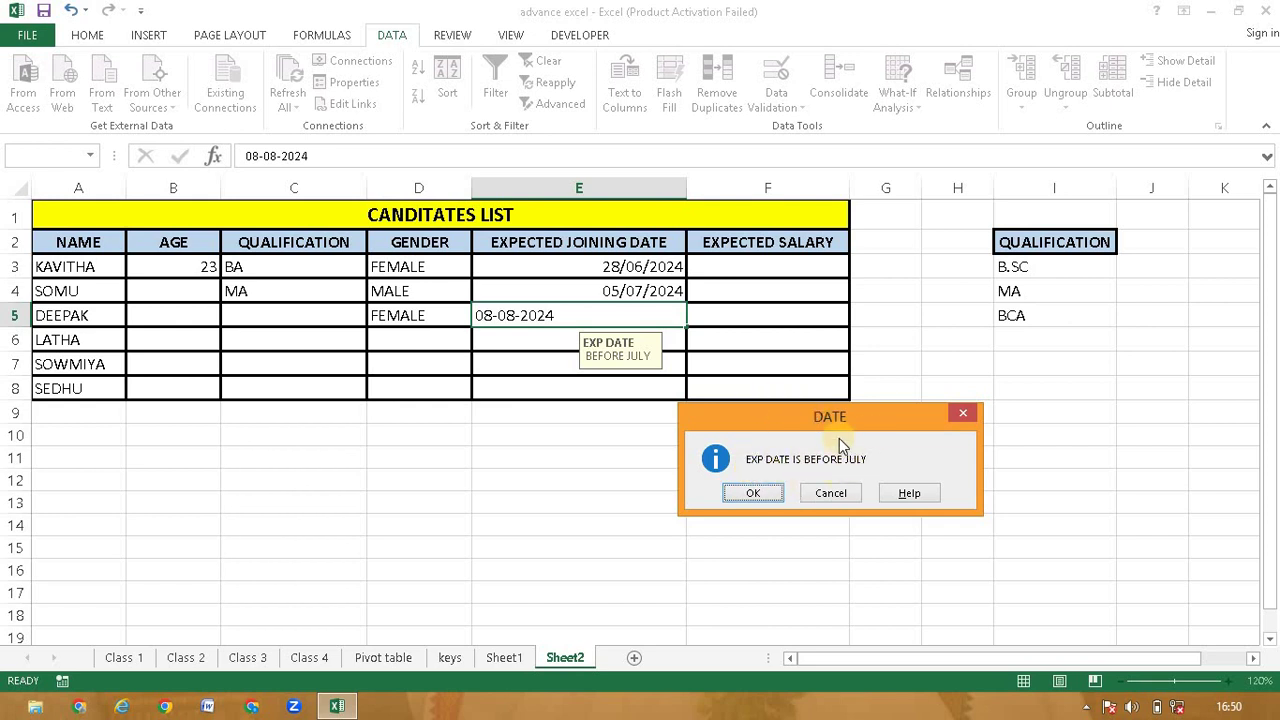
left_click(753, 493)
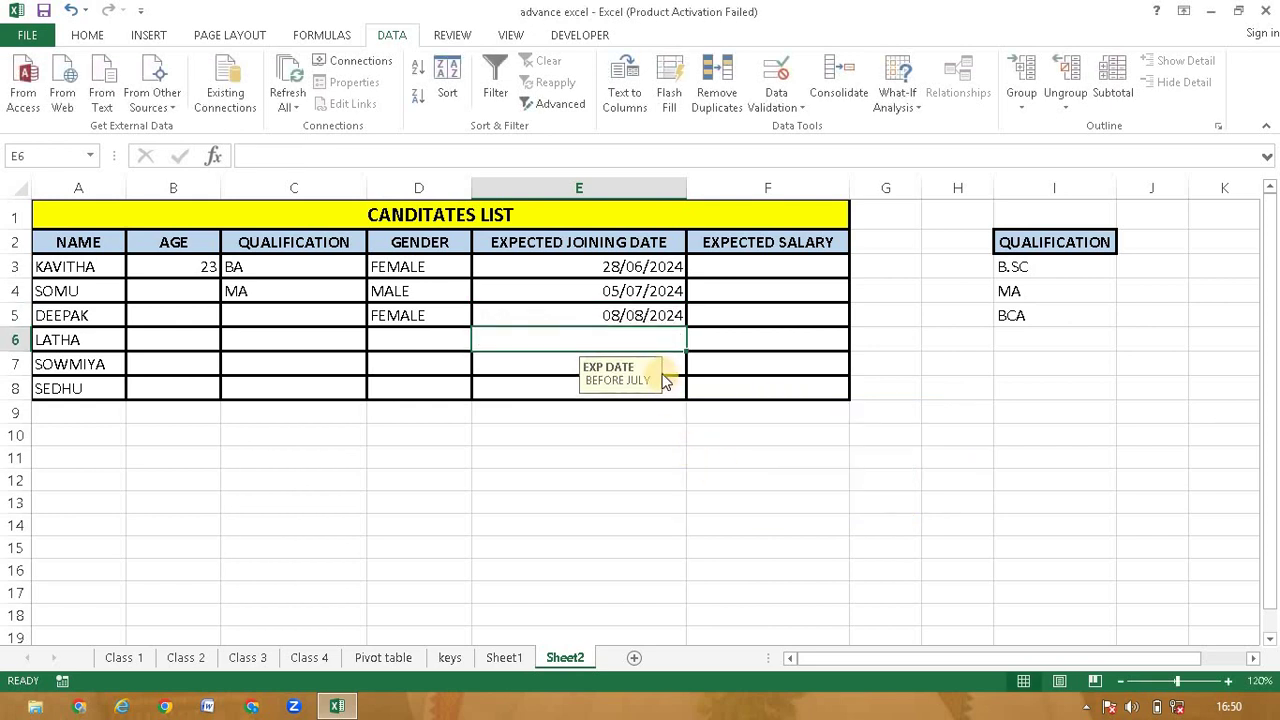
Review the error alert styles, input message and date criteria in cell E6's data validation, and cancel the dialog.
left_click(778, 101)
left_click(793, 129)
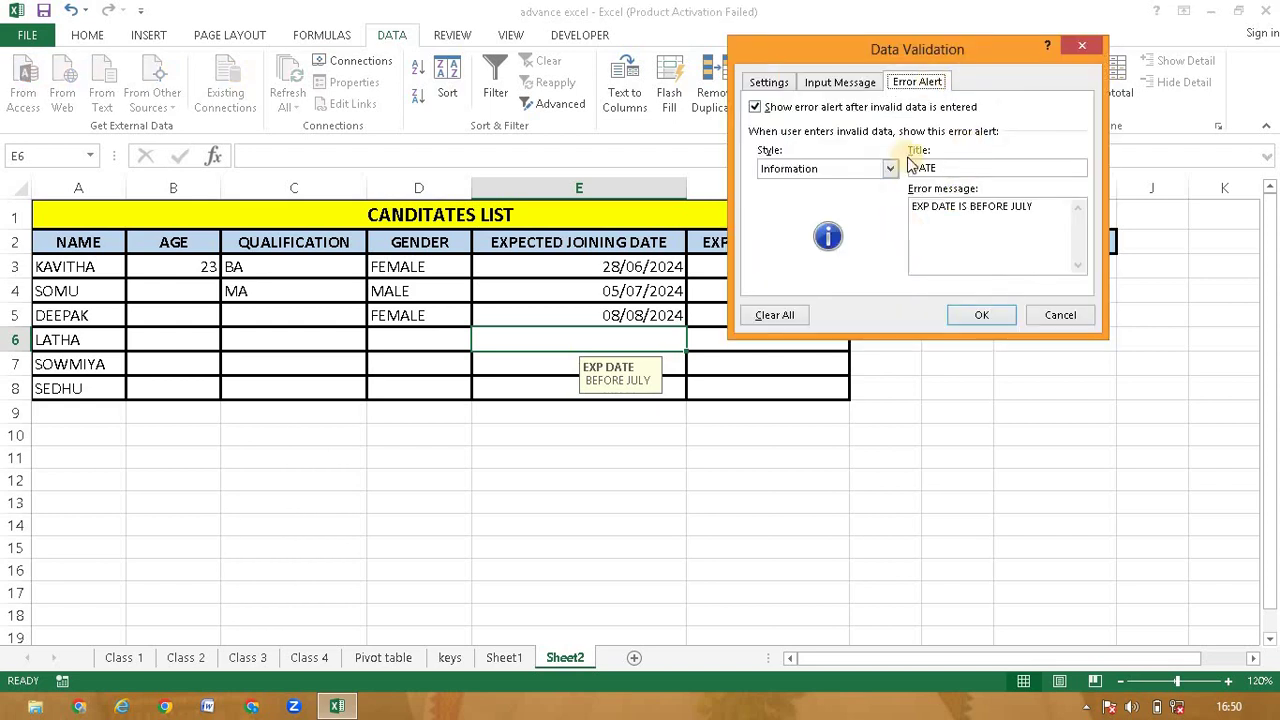
left_click(890, 169)
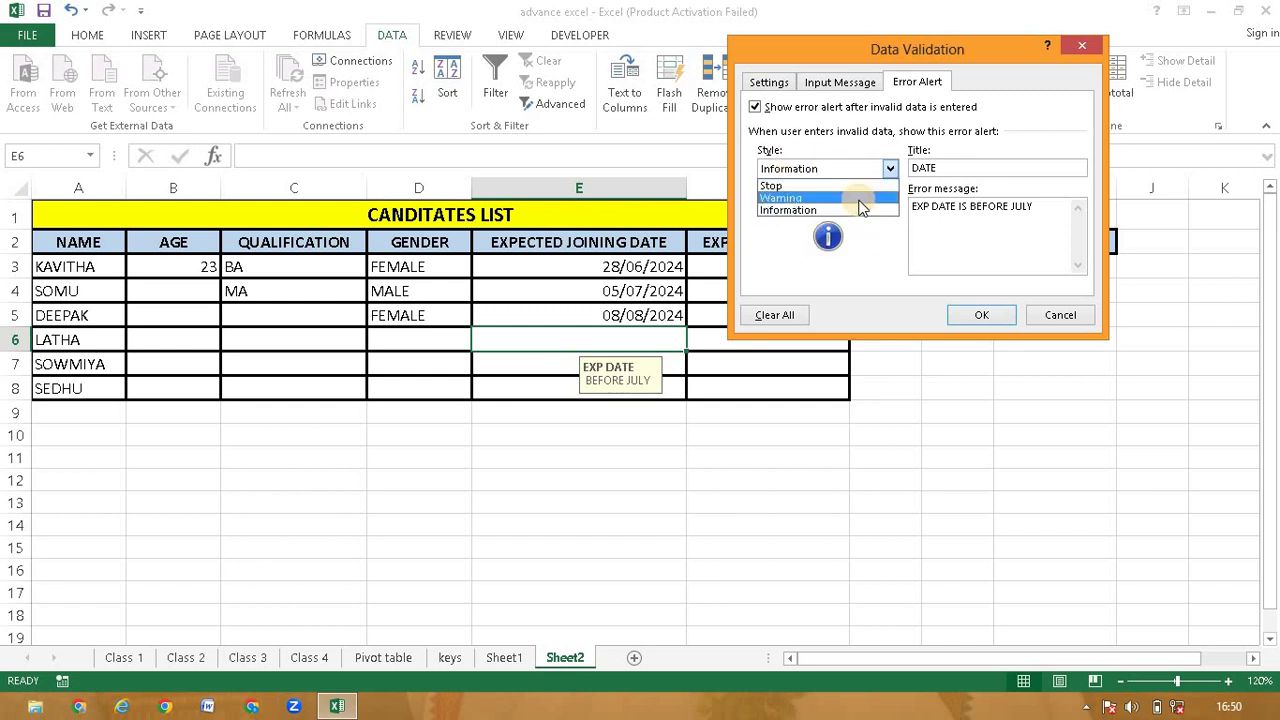
left_click(852, 84)
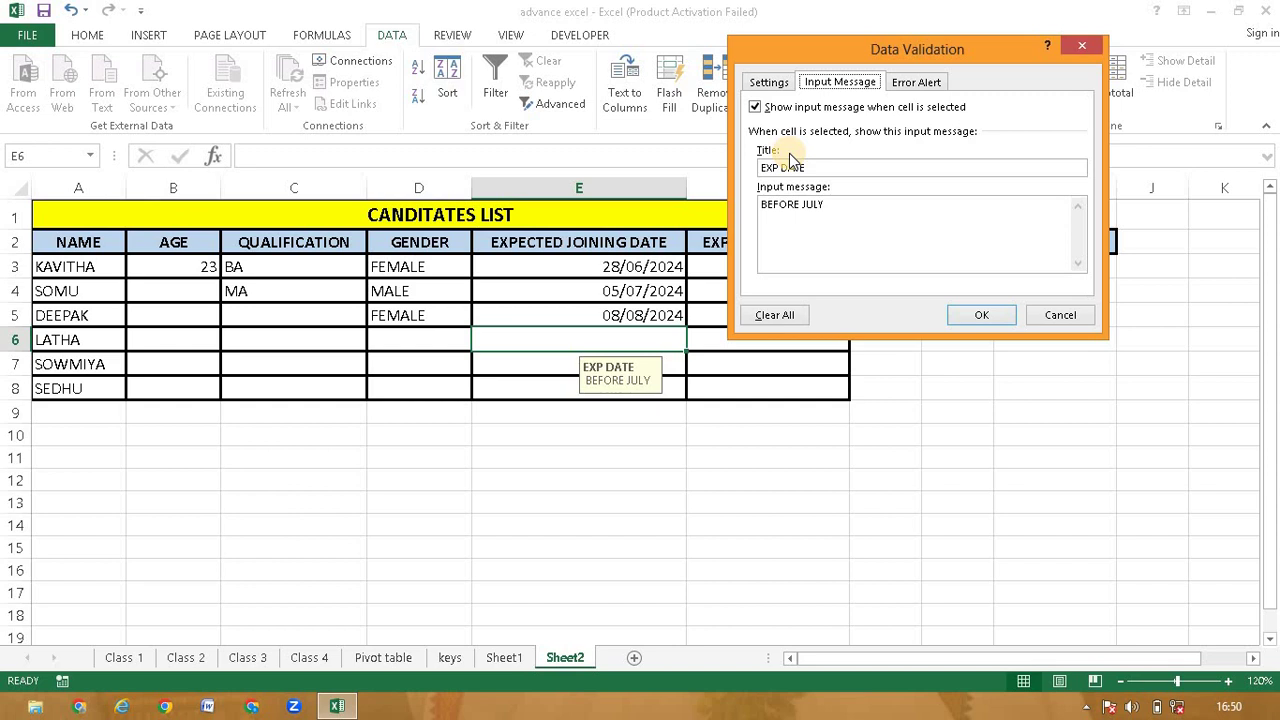
left_click(769, 83)
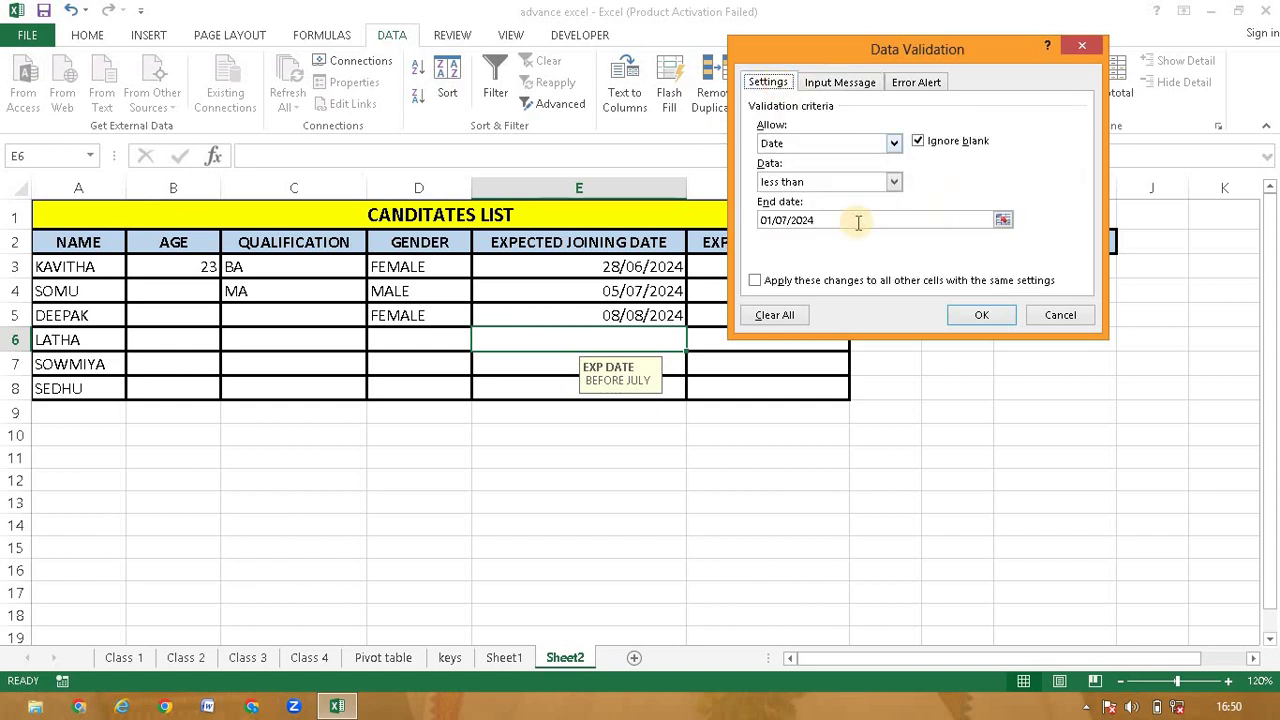
left_click(1060, 315)
left_click(909, 494)
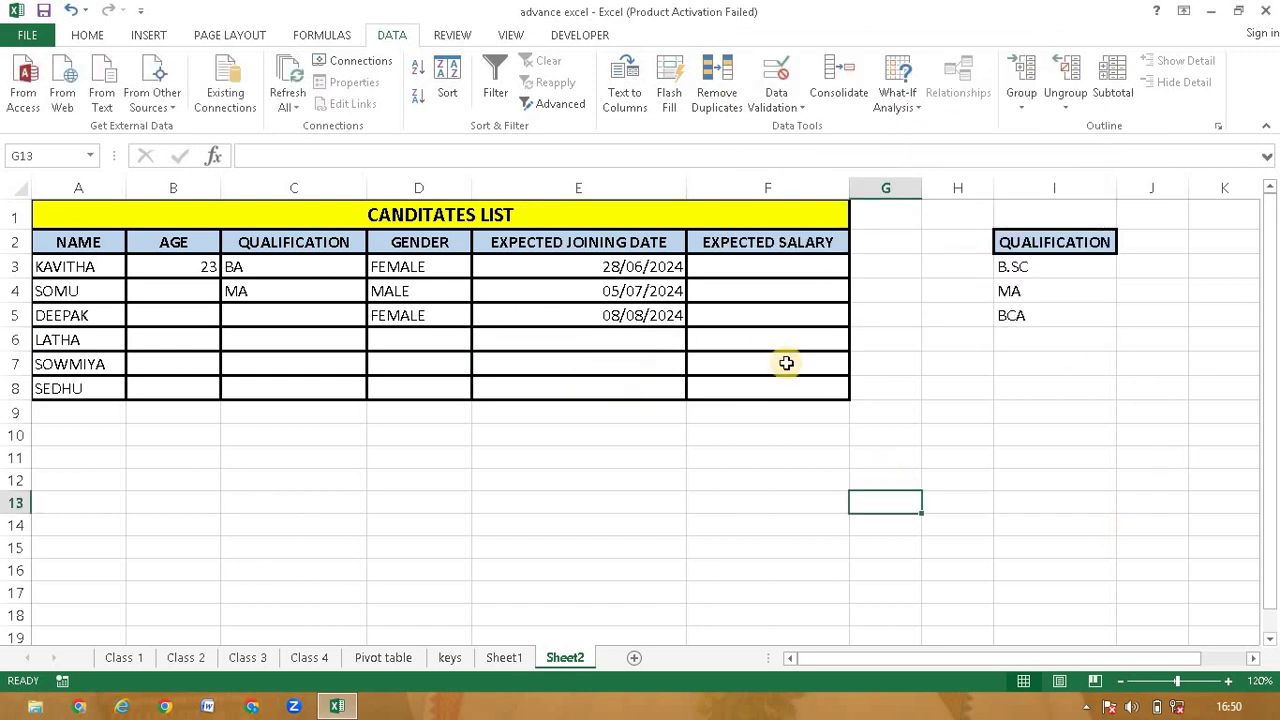
left_click(784, 259)
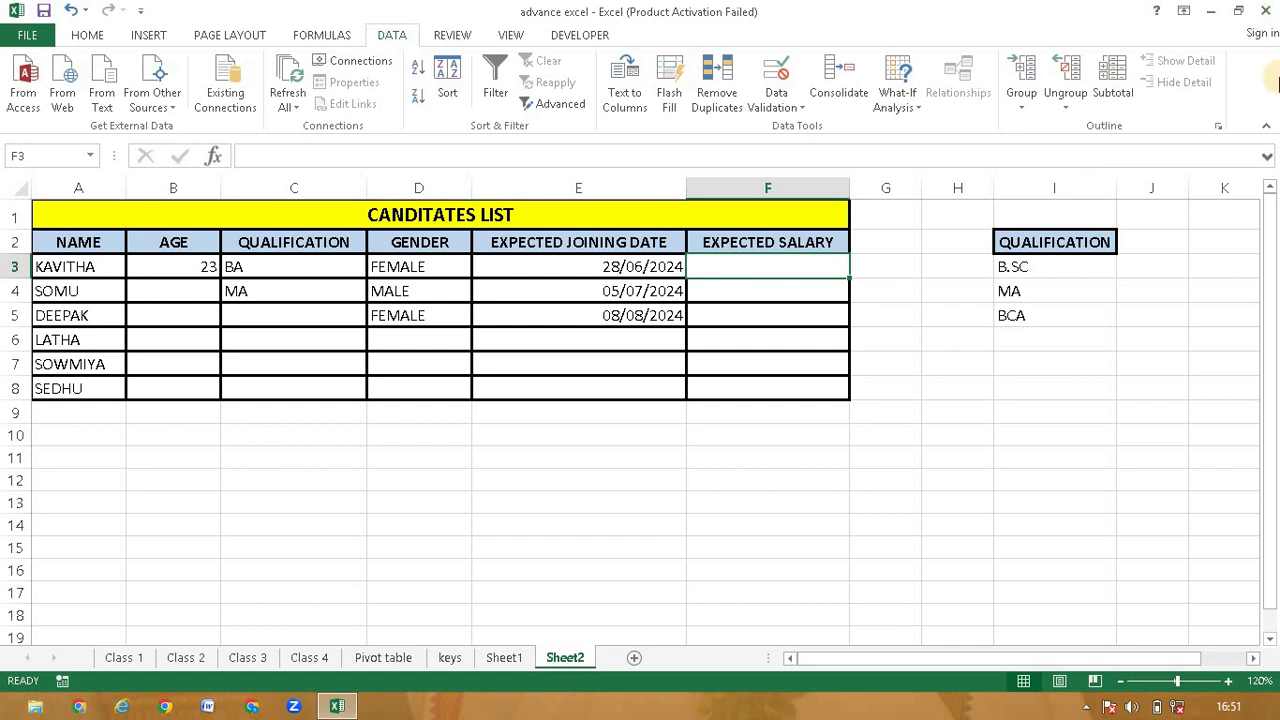
left_click(306, 266)
left_click(307, 291)
left_click(305, 266)
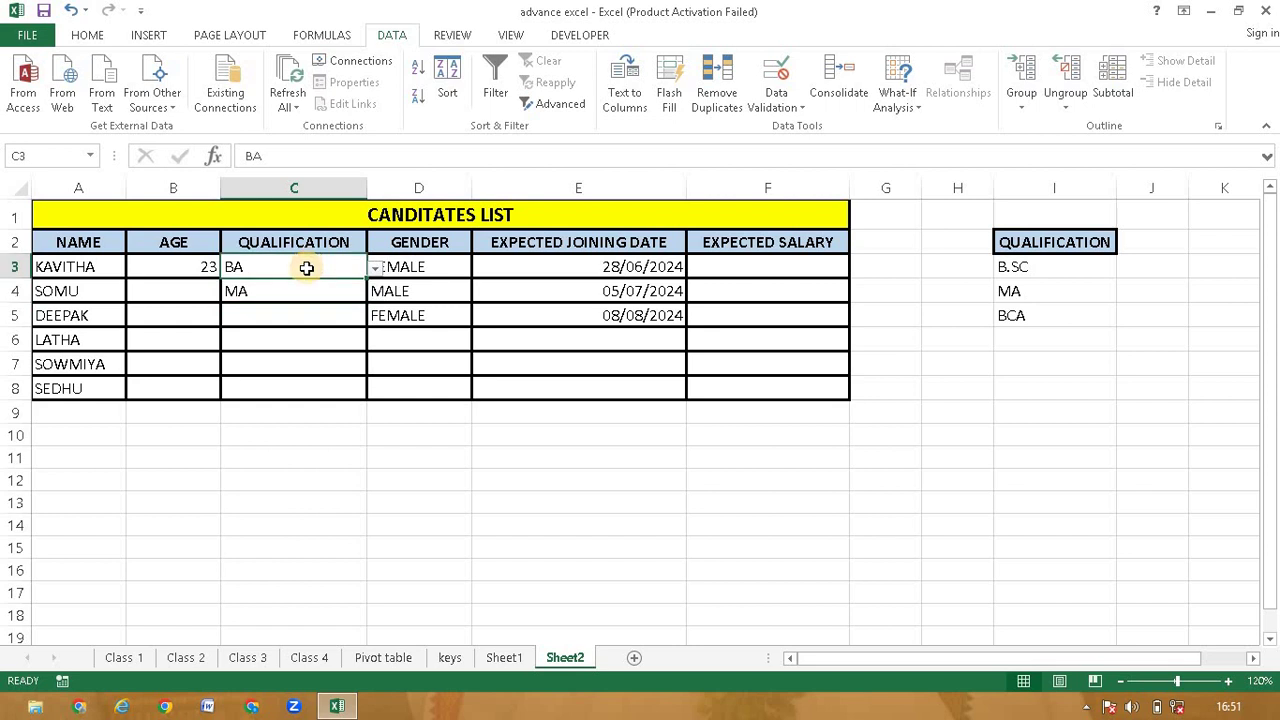
left_click(310, 291)
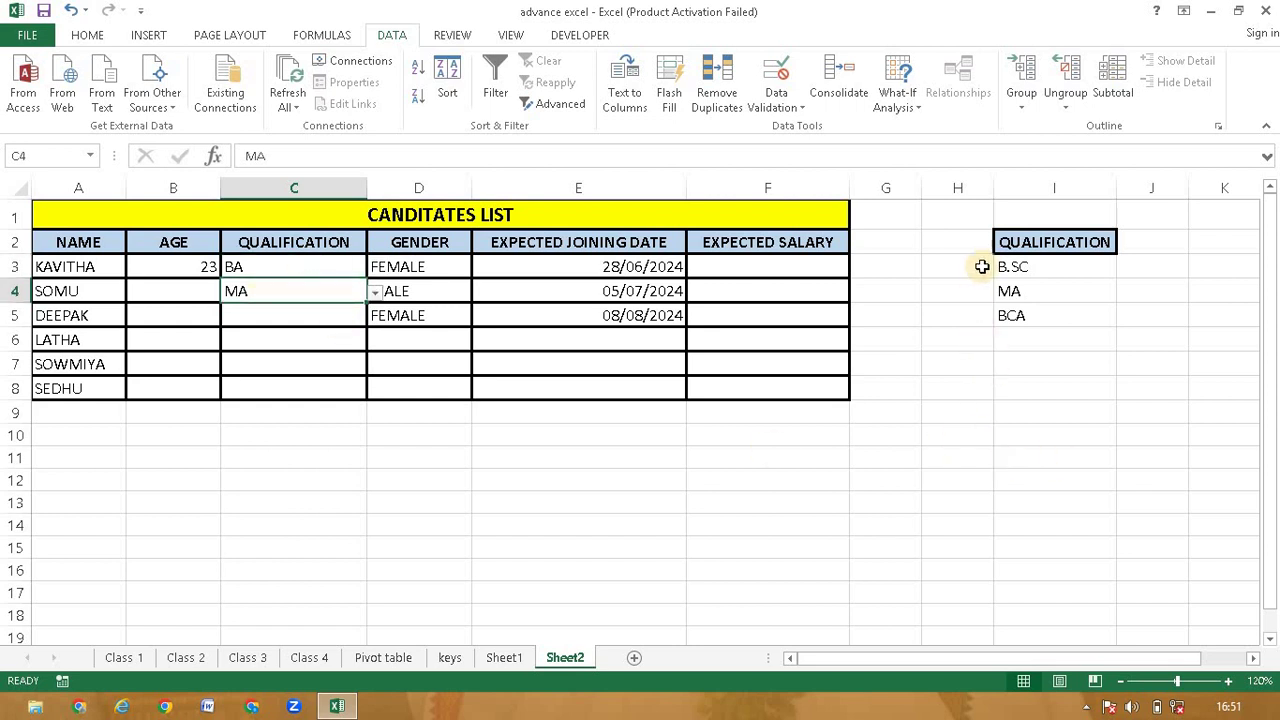
left_click(1025, 292)
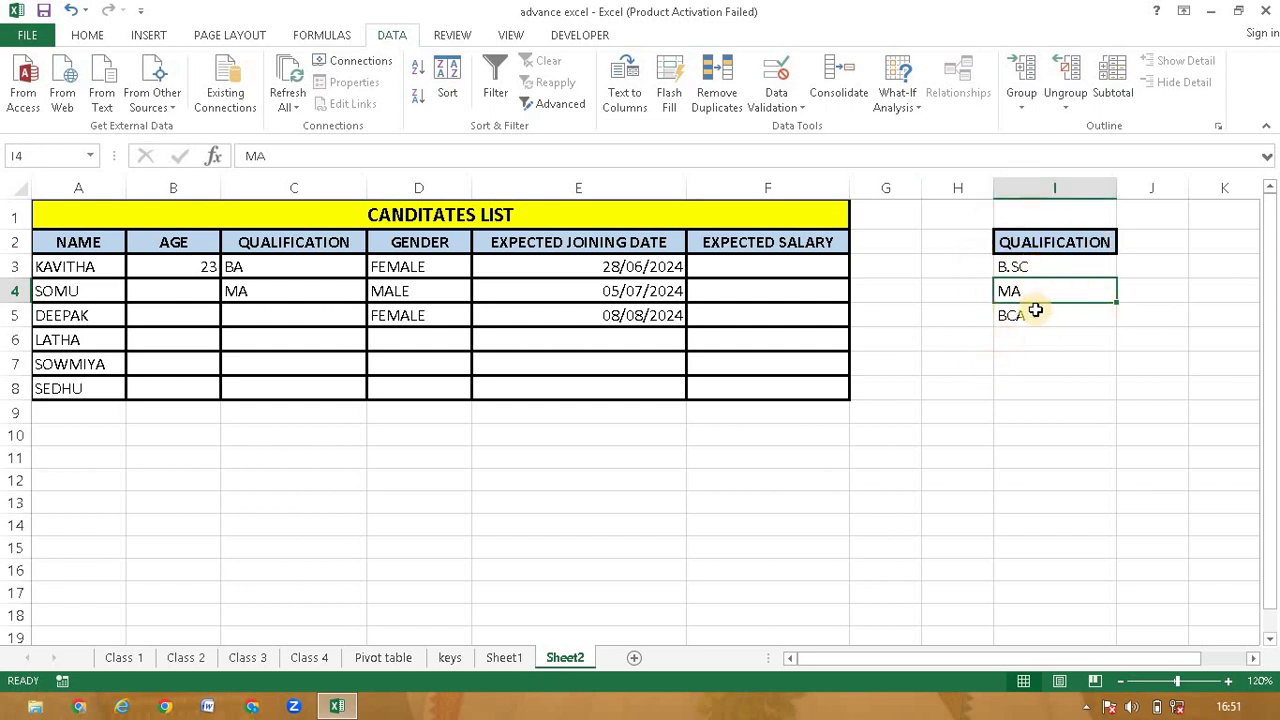
left_click(278, 272)
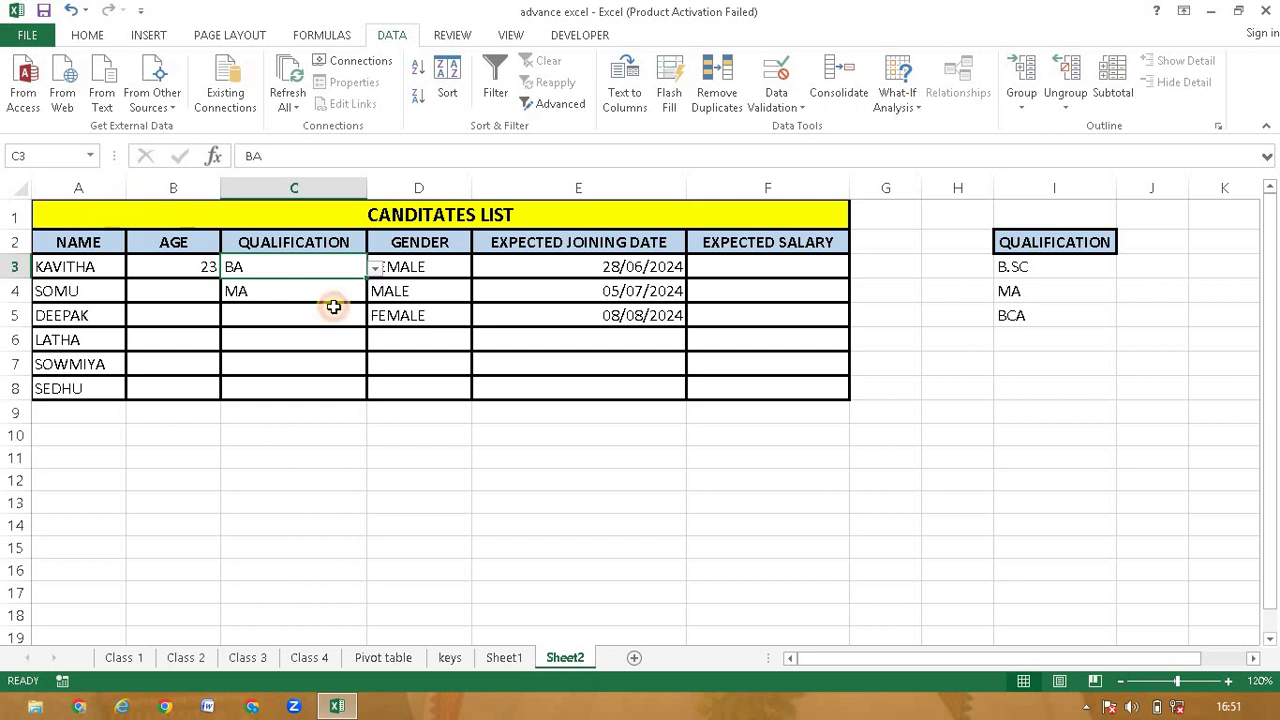
Circle the invalid data across the candidates list, with the range from A1 to H16 selected.
left_click_drag(333, 215, 960, 580)
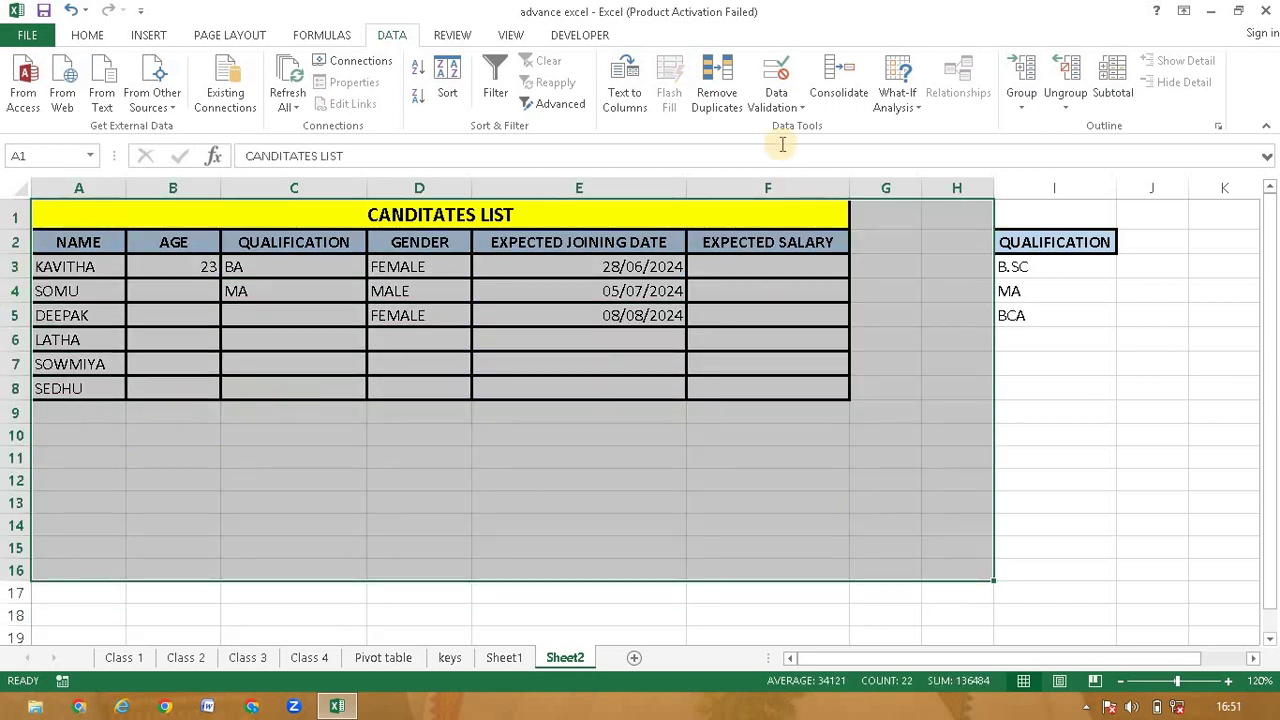
left_click(777, 107)
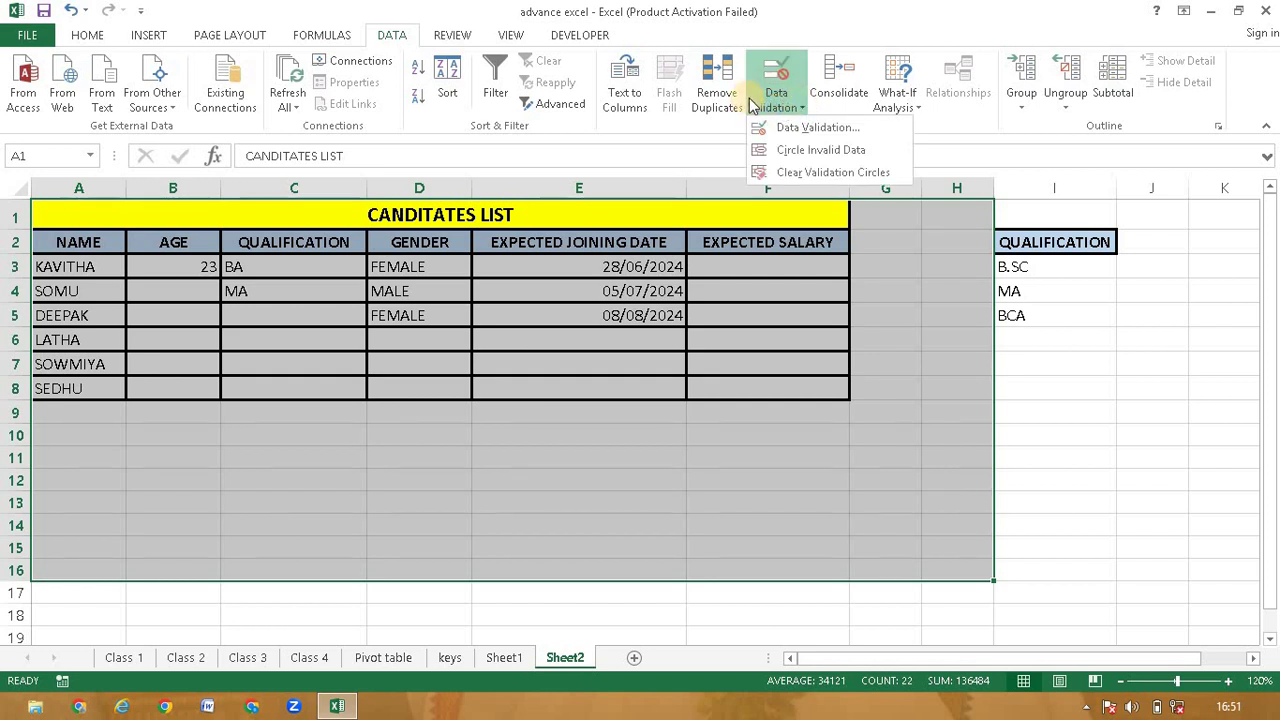
left_click(810, 149)
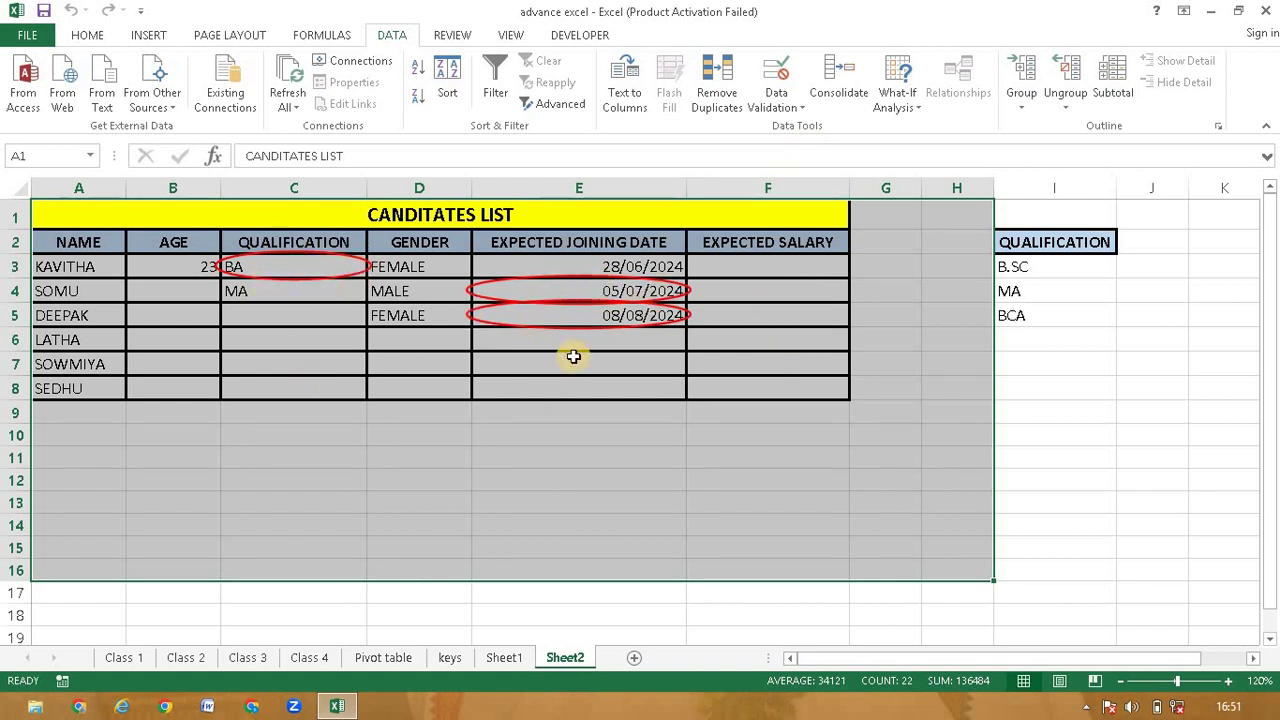
left_click(287, 492)
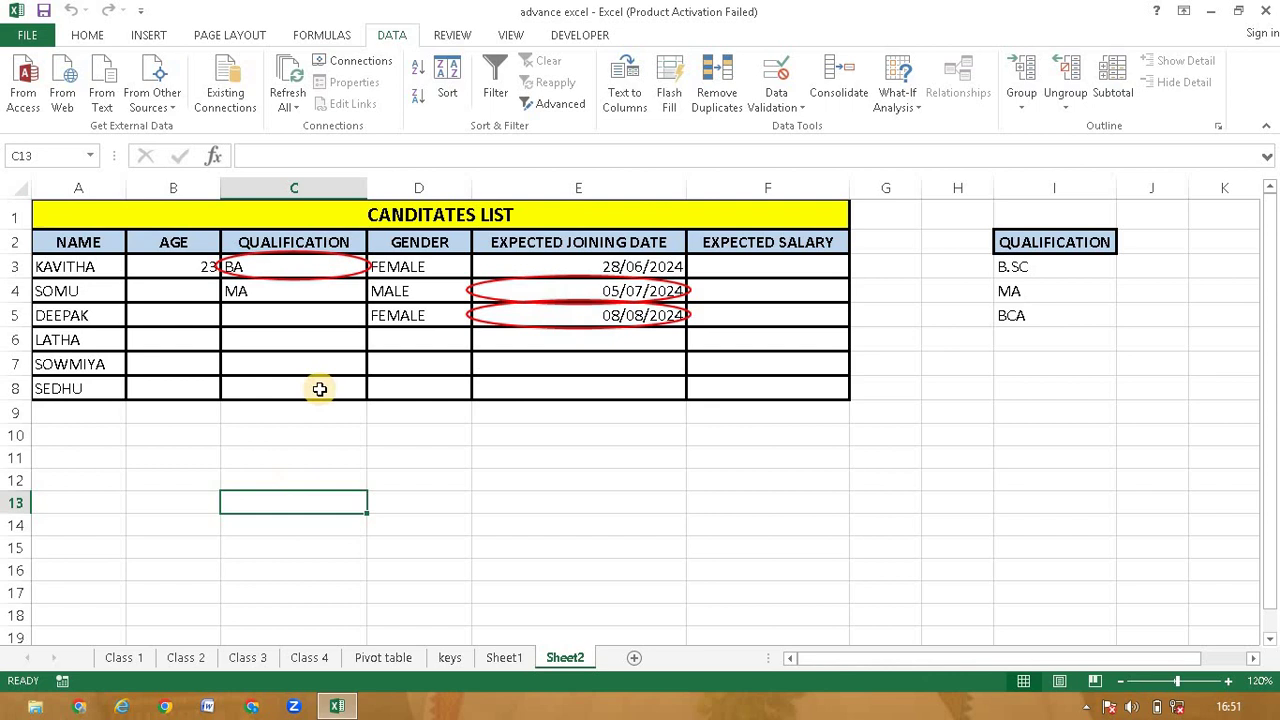
Compare the circled entries in C3 and E4 with the allowed qualifications in I3:I5 and the joining date input message.
left_click(309, 270)
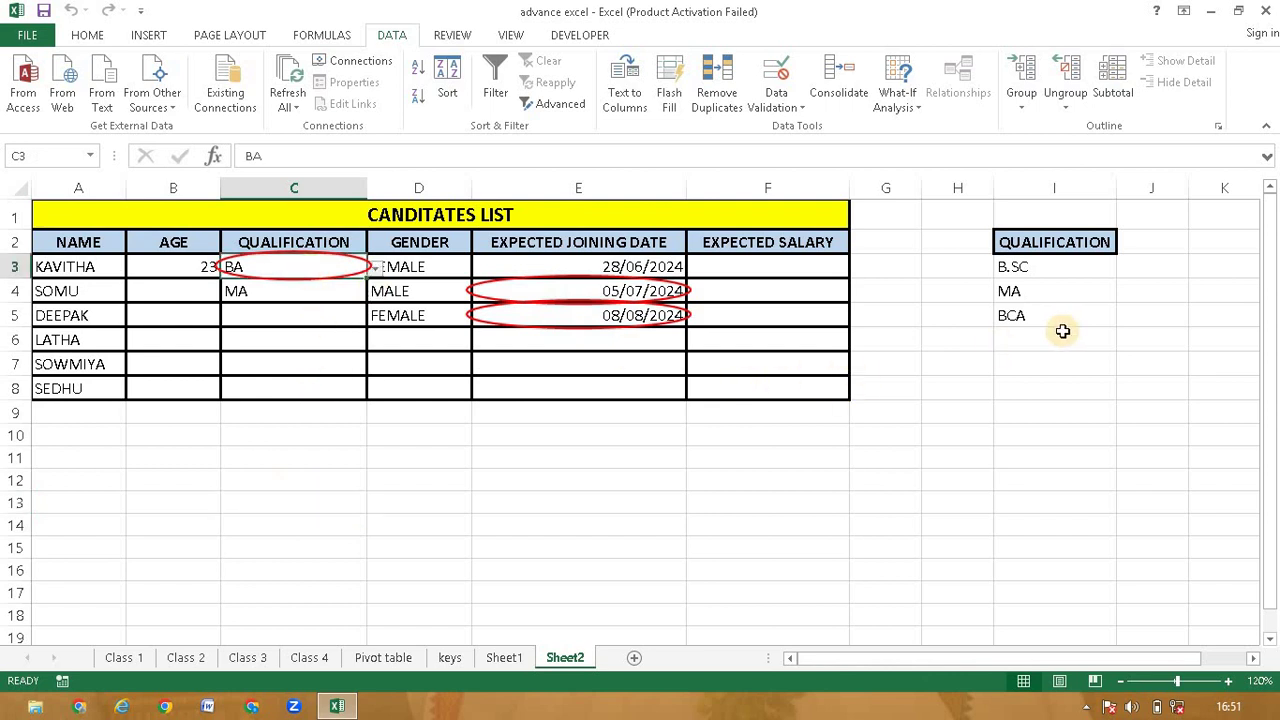
left_click_drag(1072, 272, 1072, 317)
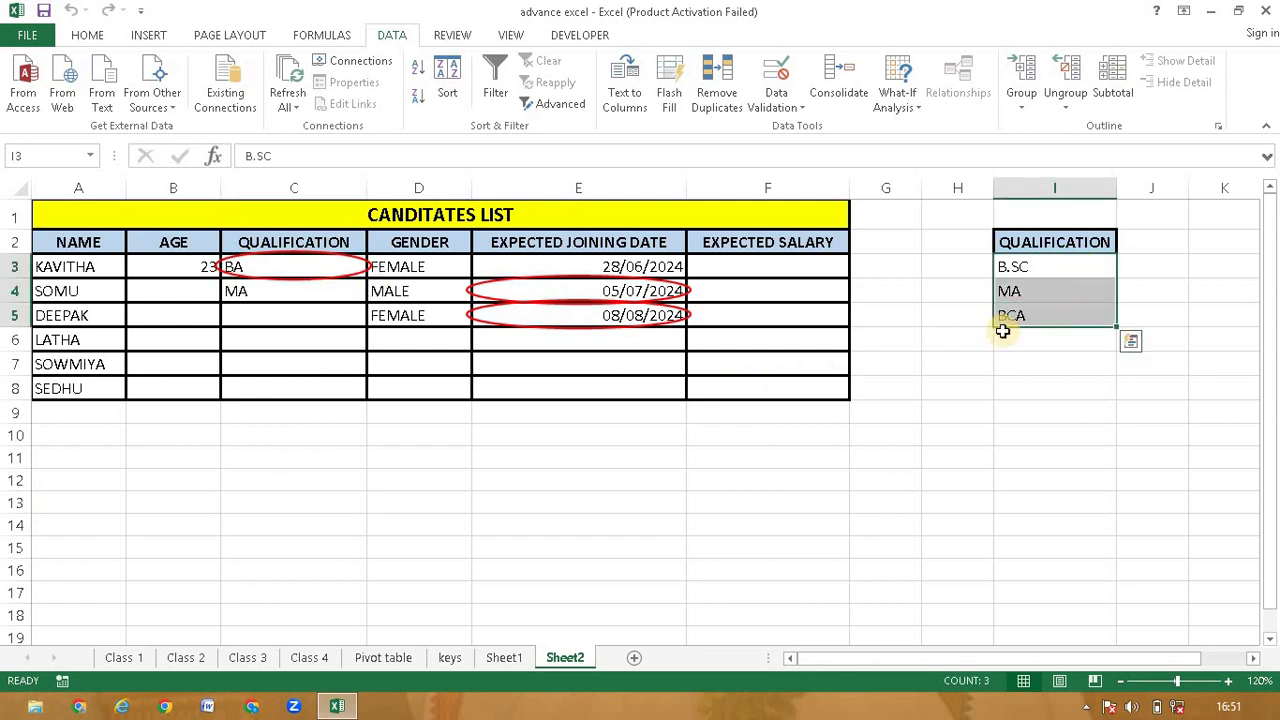
left_click(285, 270)
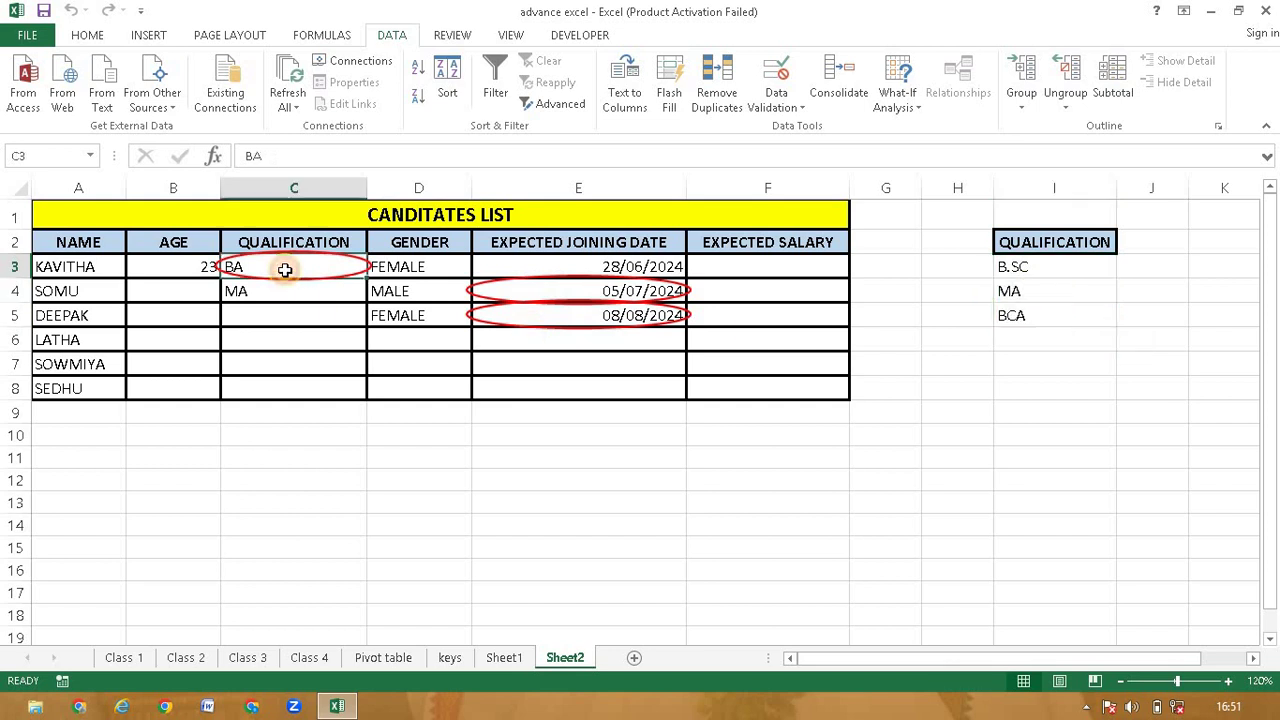
left_click(663, 452)
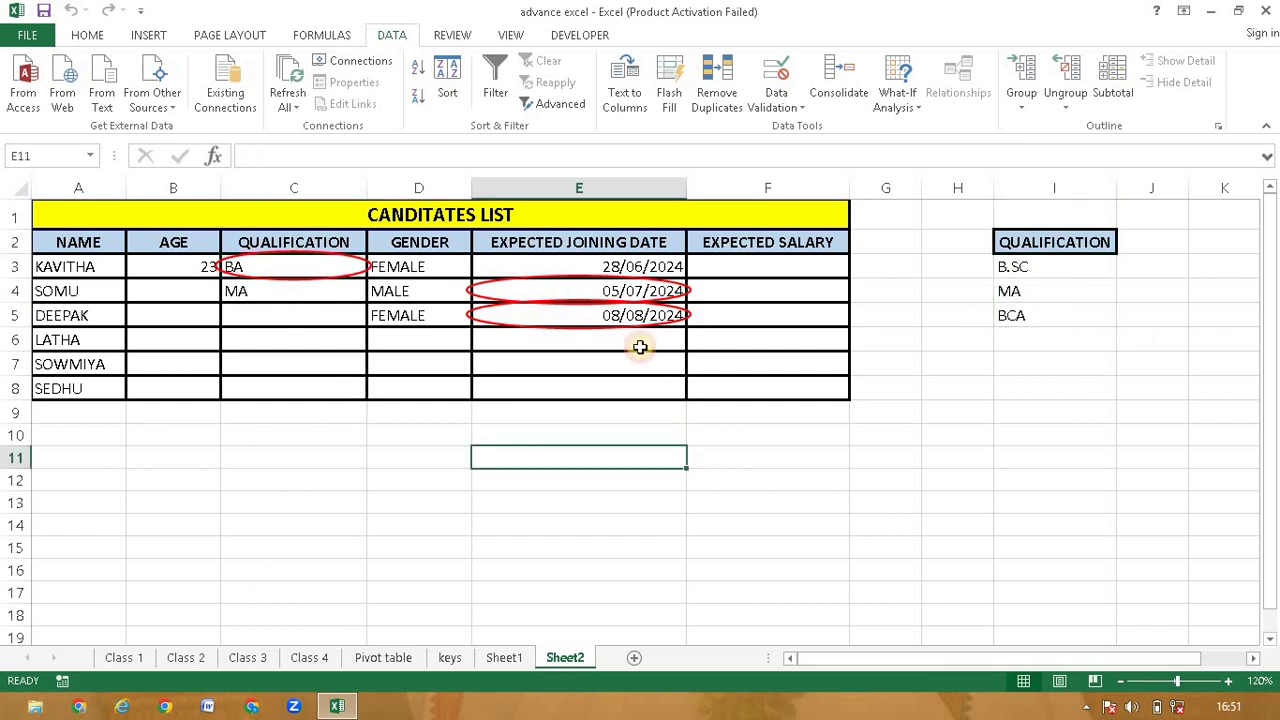
left_click(626, 297)
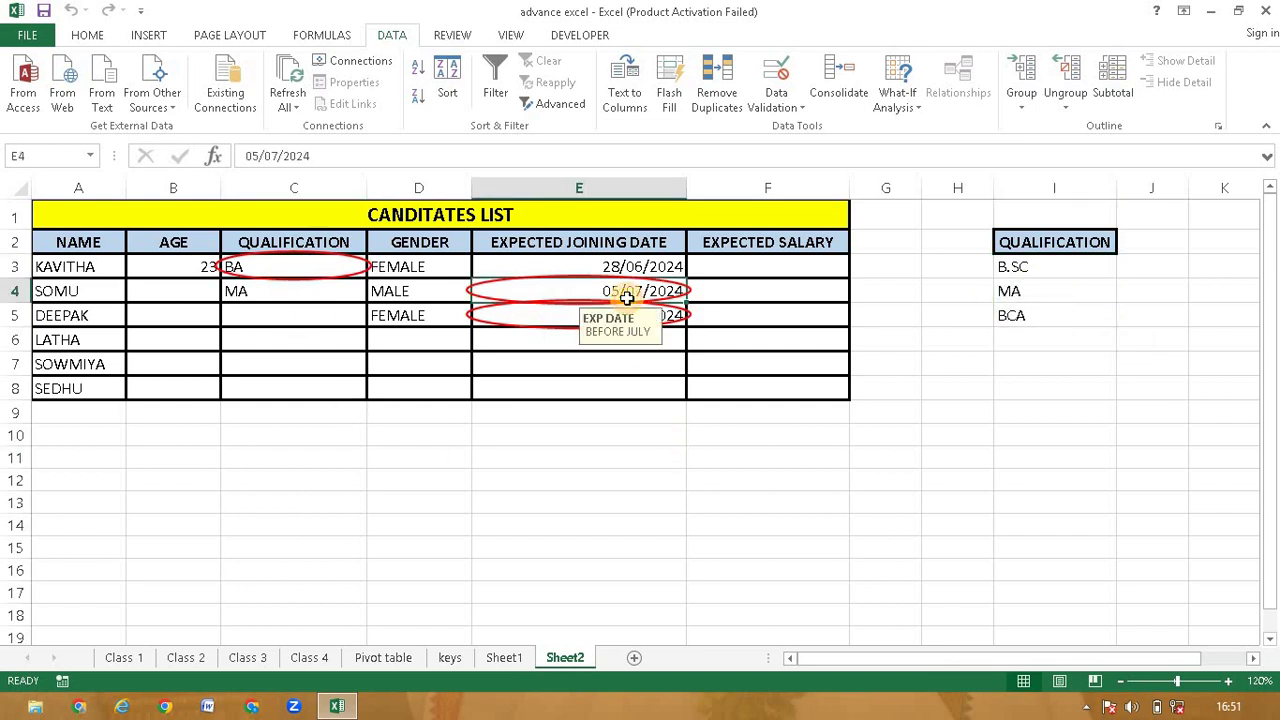
left_click(630, 405)
left_click(640, 288)
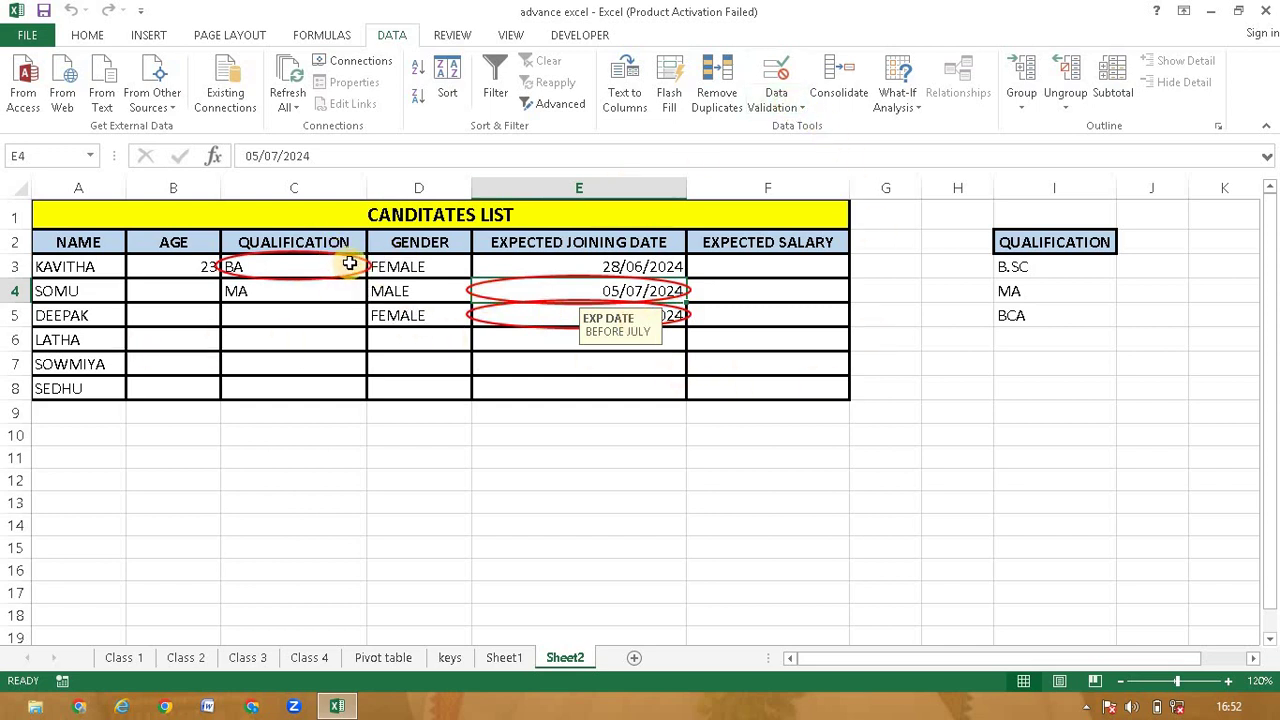
Clear the validation circles from the sheet.
left_click(785, 112)
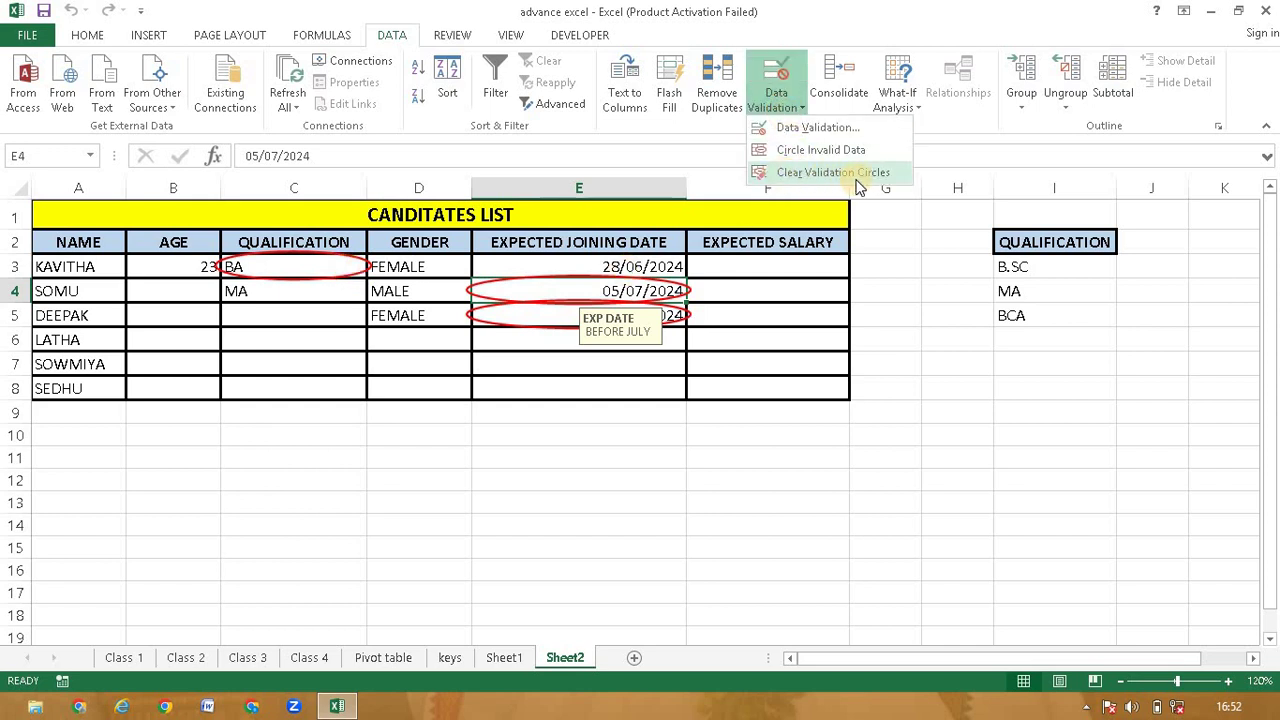
left_click(838, 173)
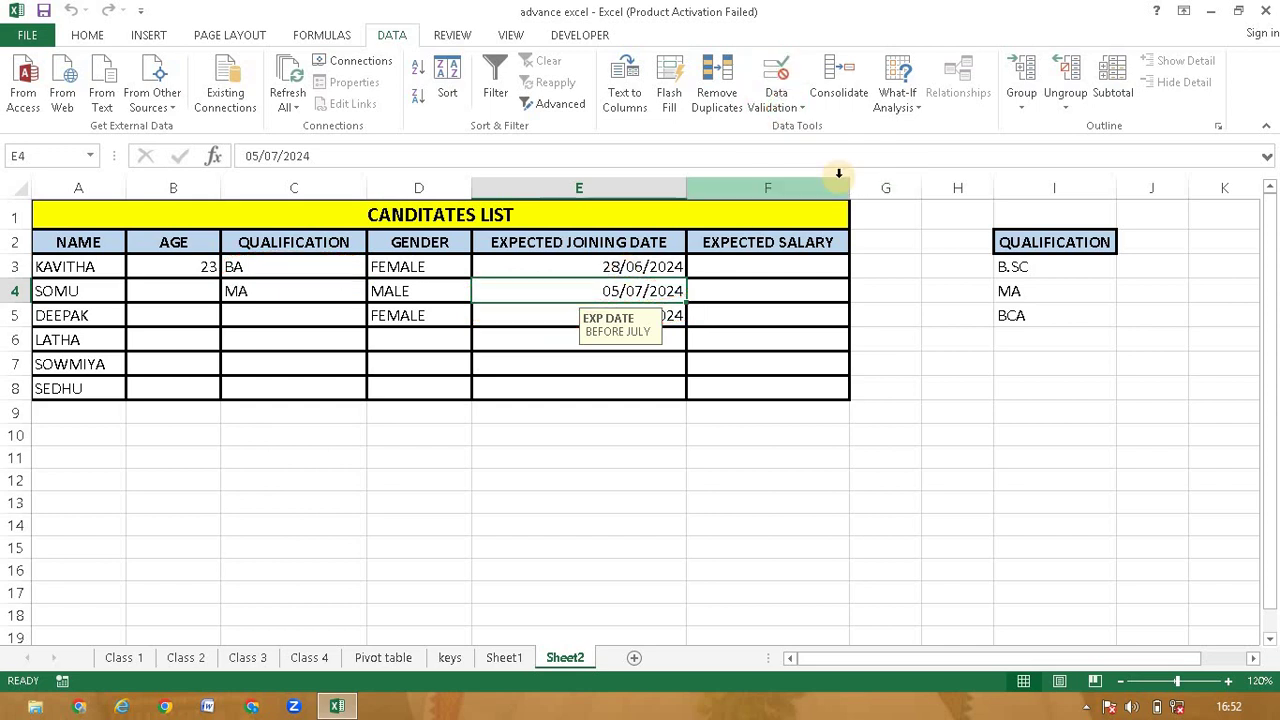
Review the date criteria, input message and error alert styles in cell E4's data validation, and close the dialog without changes.
left_click(802, 106)
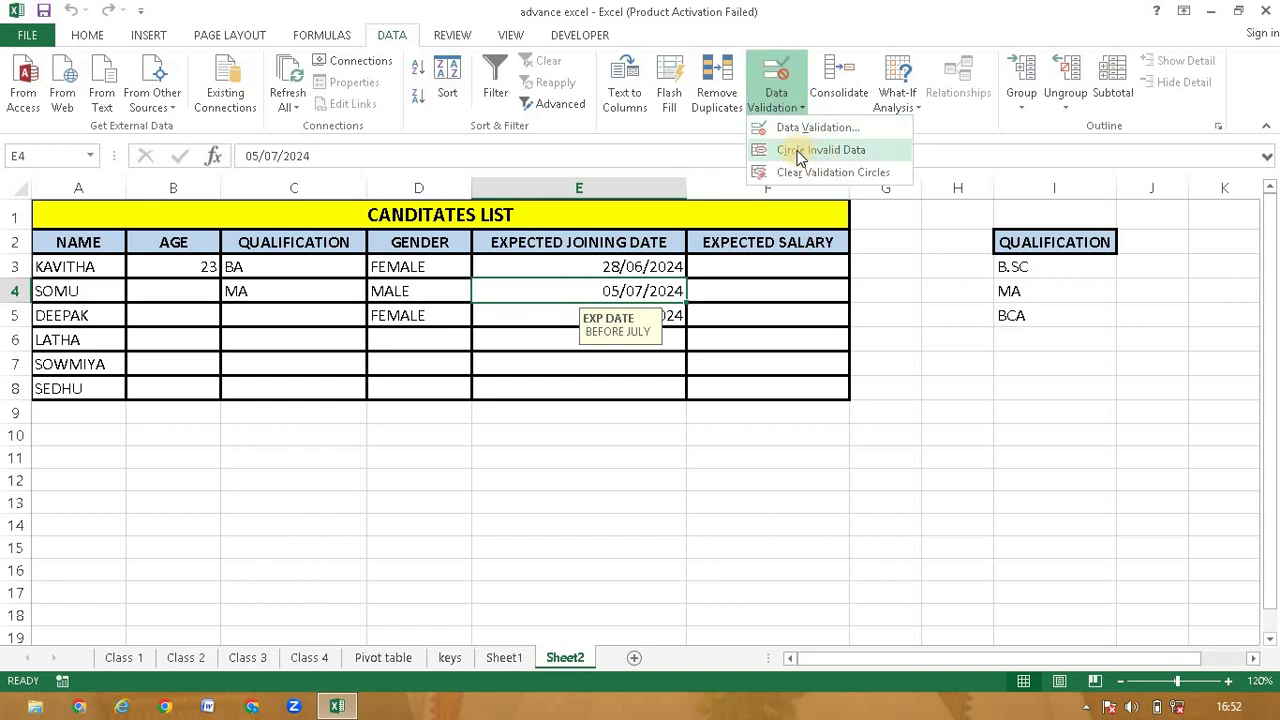
left_click(791, 128)
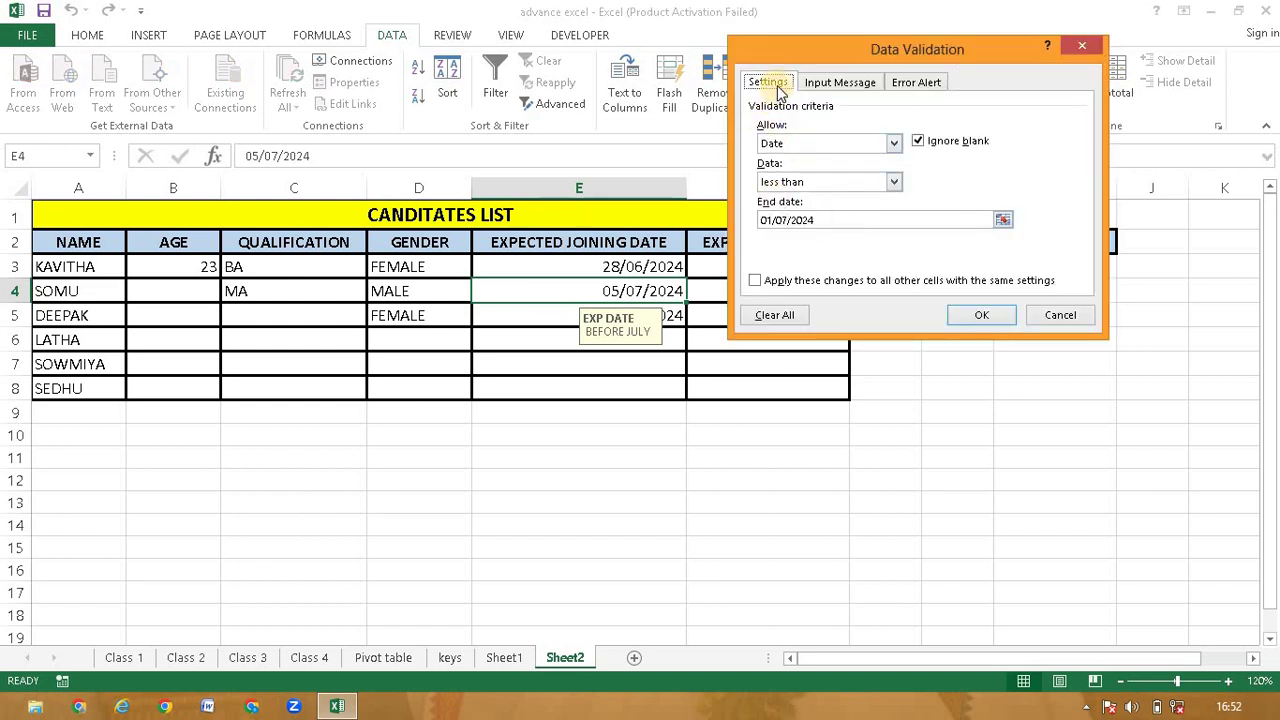
left_click(836, 86)
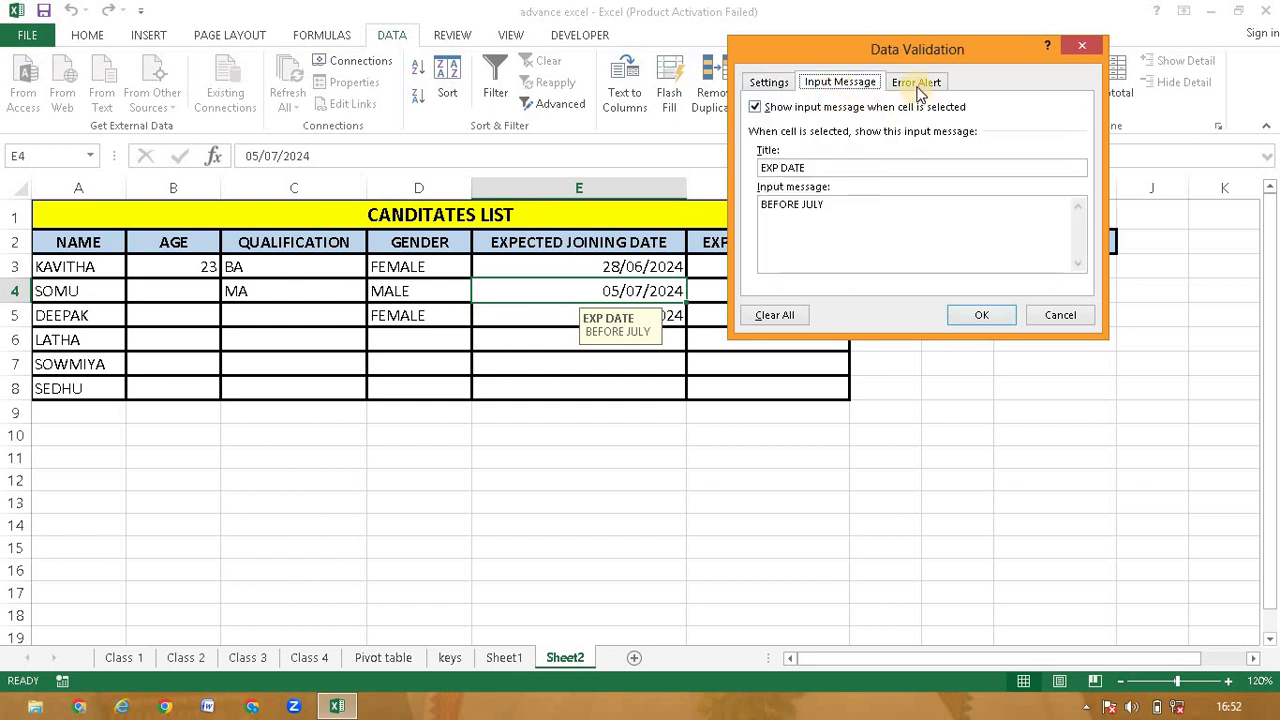
left_click(913, 84)
left_click(889, 168)
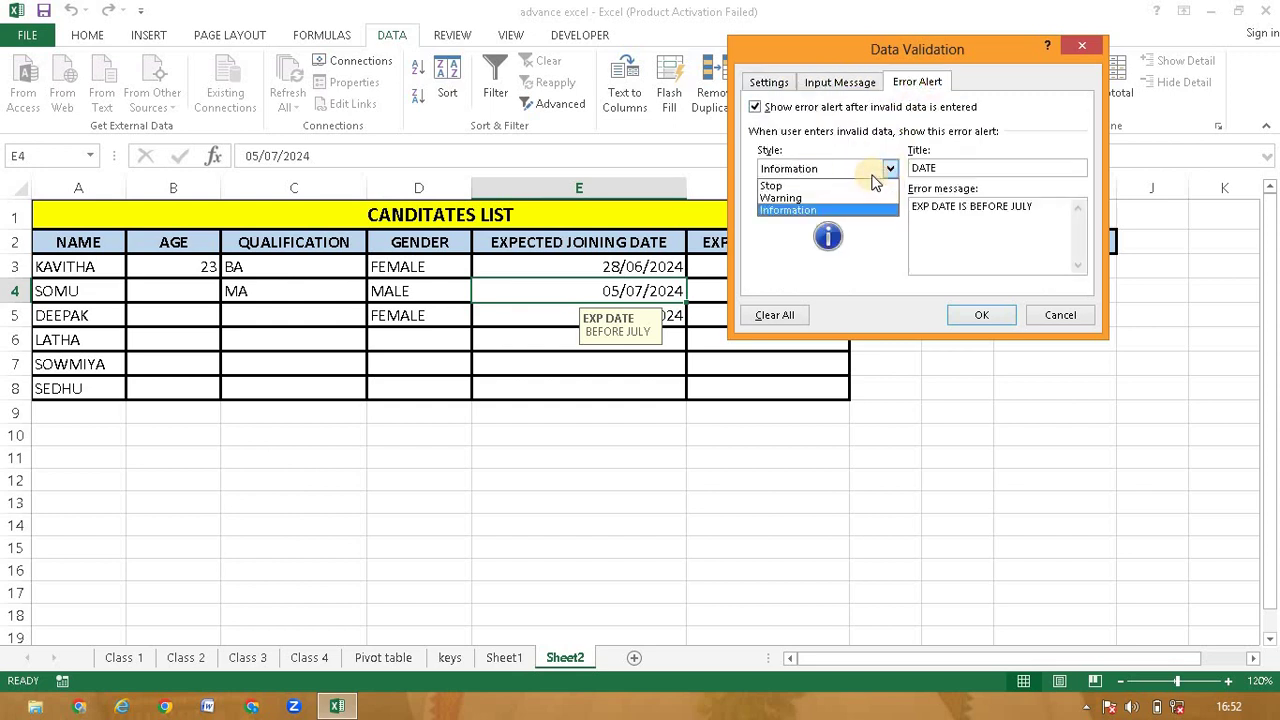
left_click(838, 86)
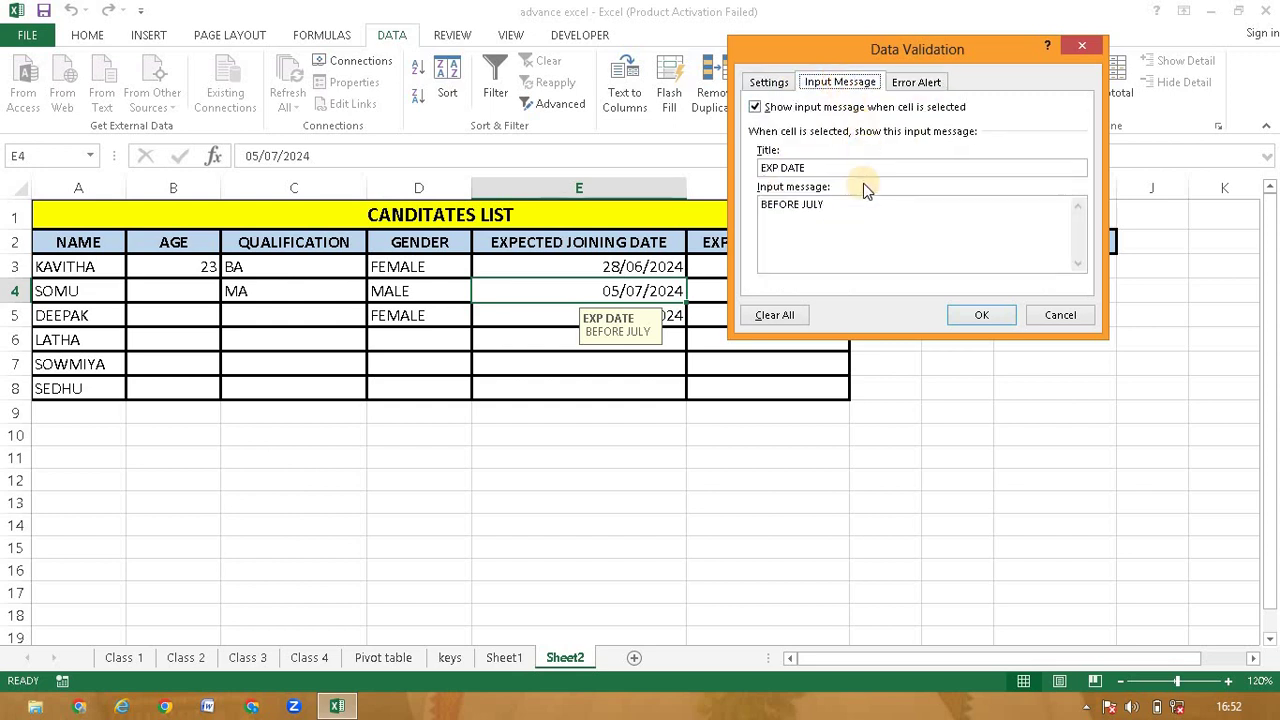
left_click(1070, 49)
left_click(792, 107)
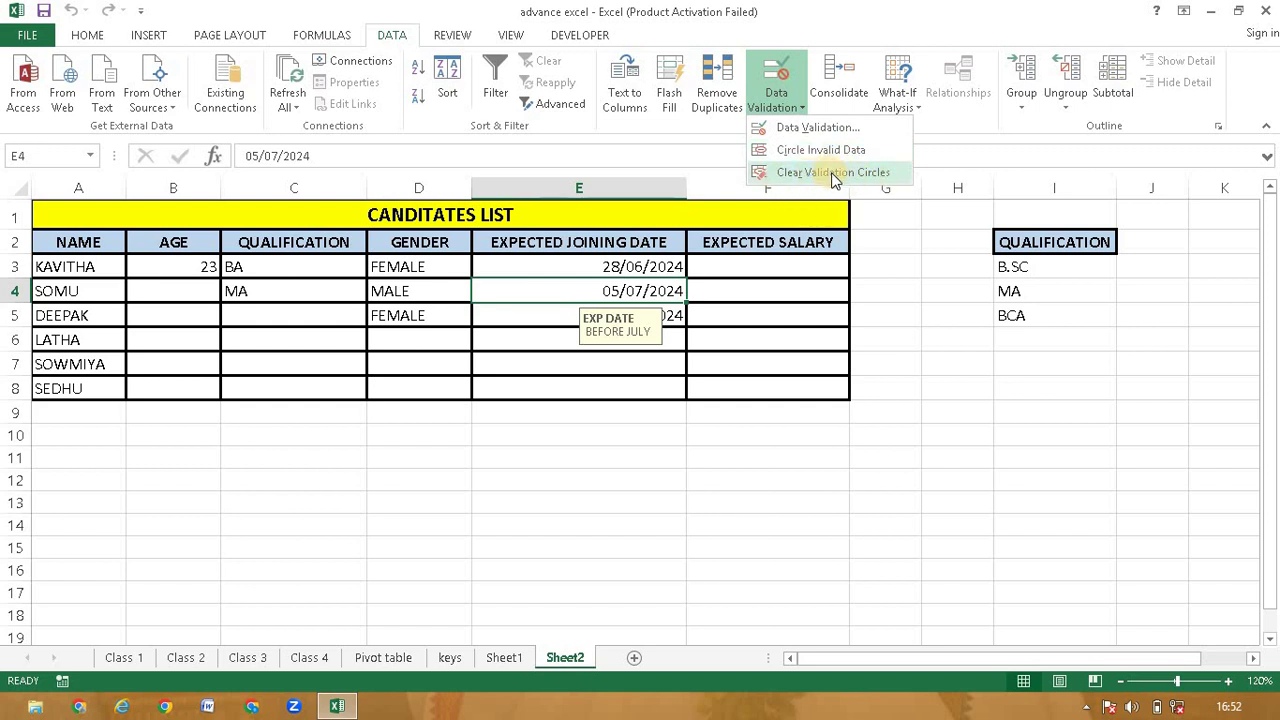
left_click(822, 455)
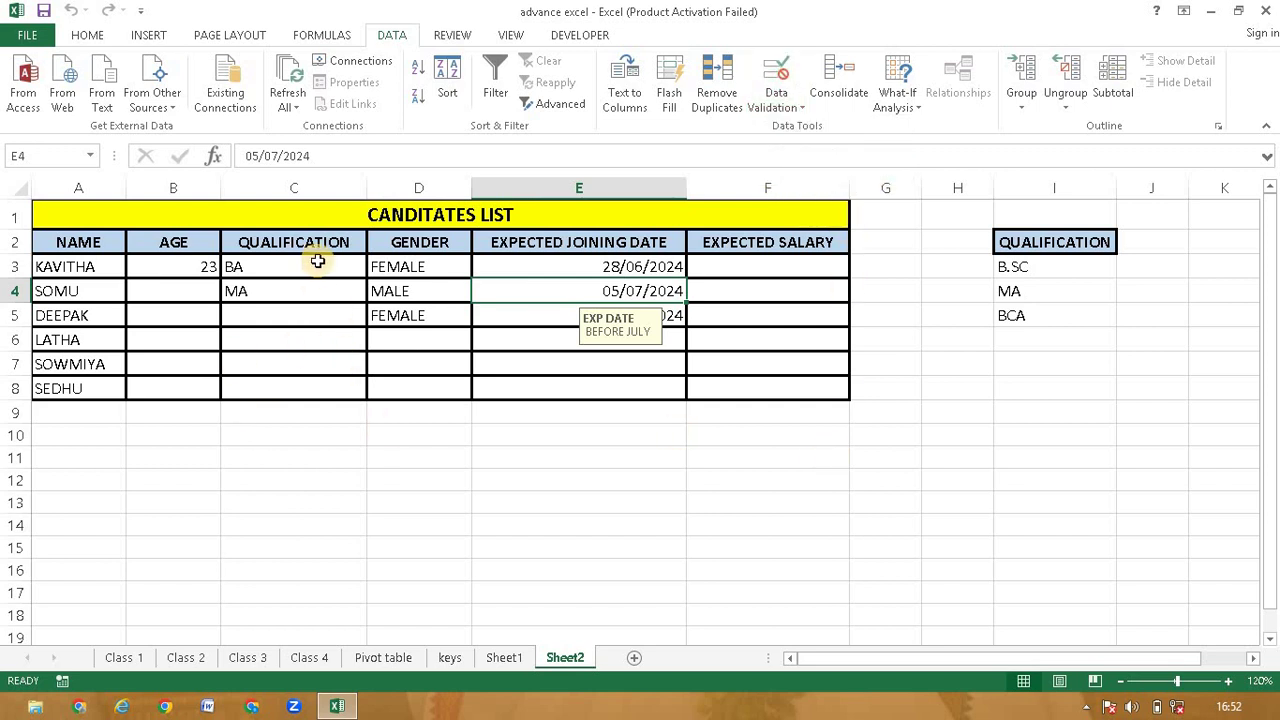
Clear all data validation settings from the expected joining date cells E3:E12, accepting the extension to cells without validation.
left_click_drag(573, 266, 563, 458)
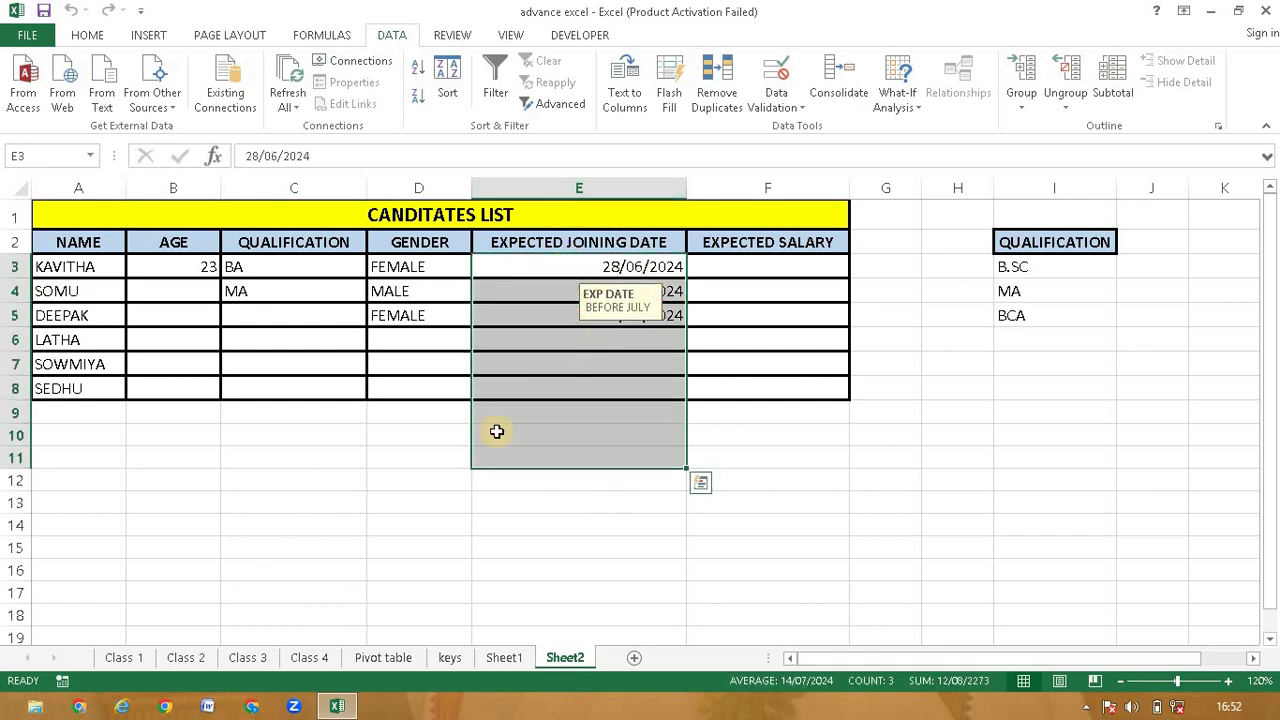
left_click_drag(420, 264, 574, 471)
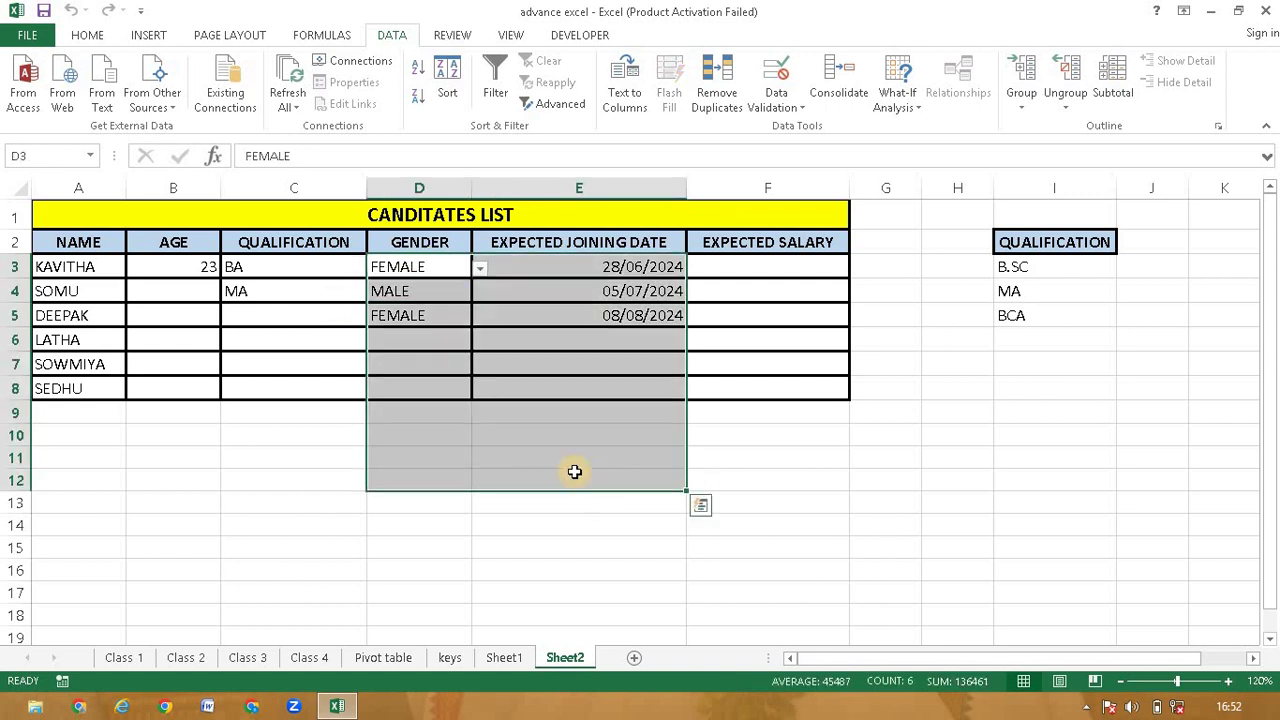
left_click_drag(591, 271, 595, 292)
left_click_drag(660, 456, 665, 484)
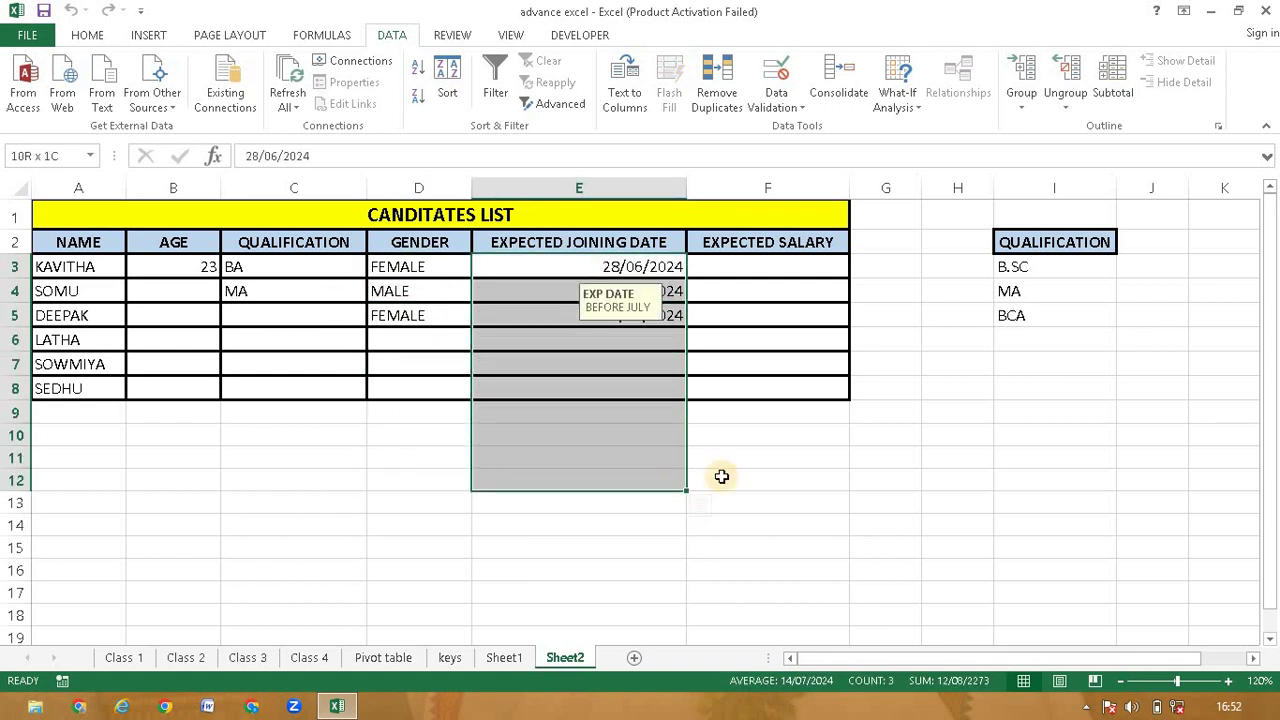
left_click(776, 106)
left_click(777, 127)
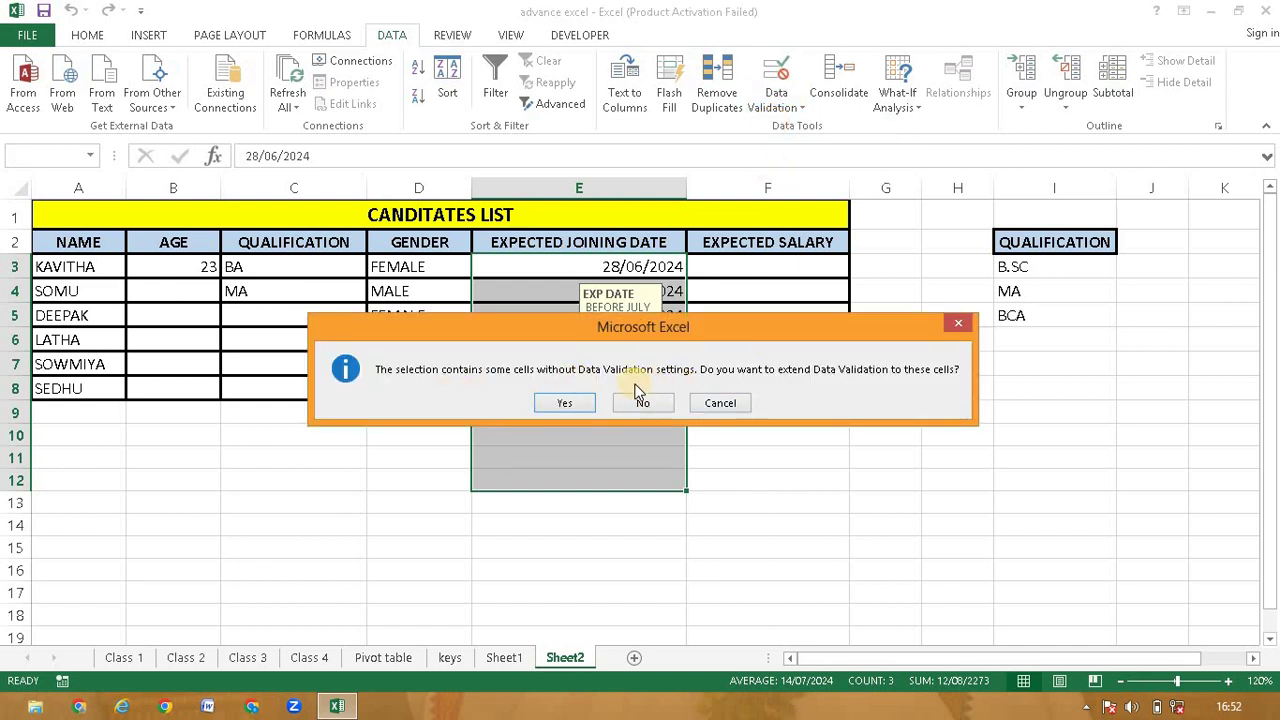
left_click(572, 404)
left_click(768, 83)
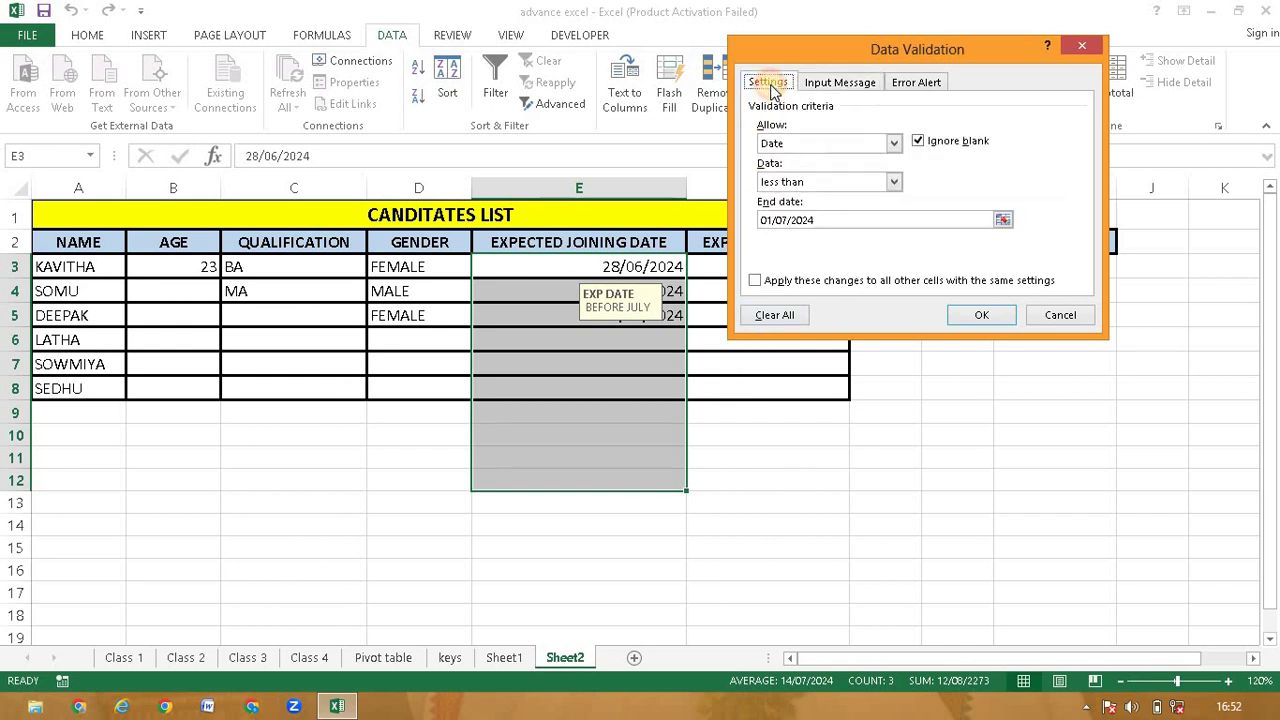
left_click(760, 314)
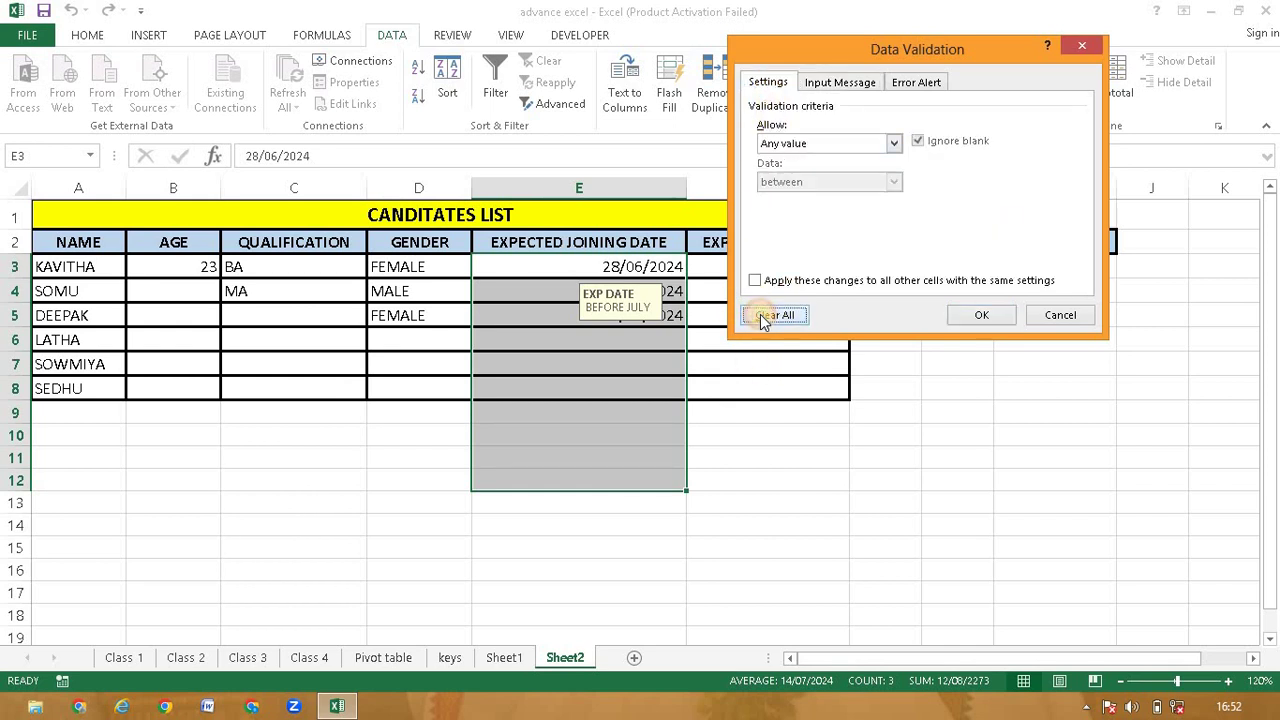
left_click(988, 315)
left_click(980, 432)
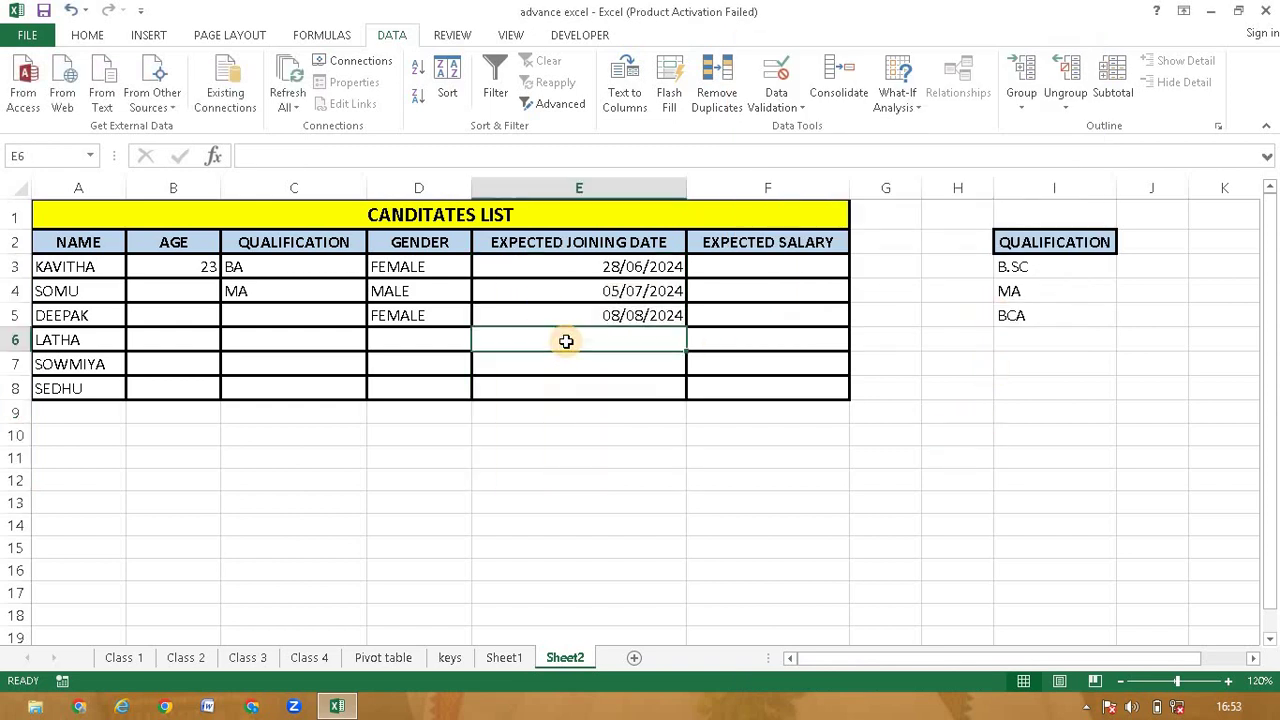
Enter 10-10-2024 as the fourth candidate's expected joining date in cell E6.
left_click(566, 342)
type("1")
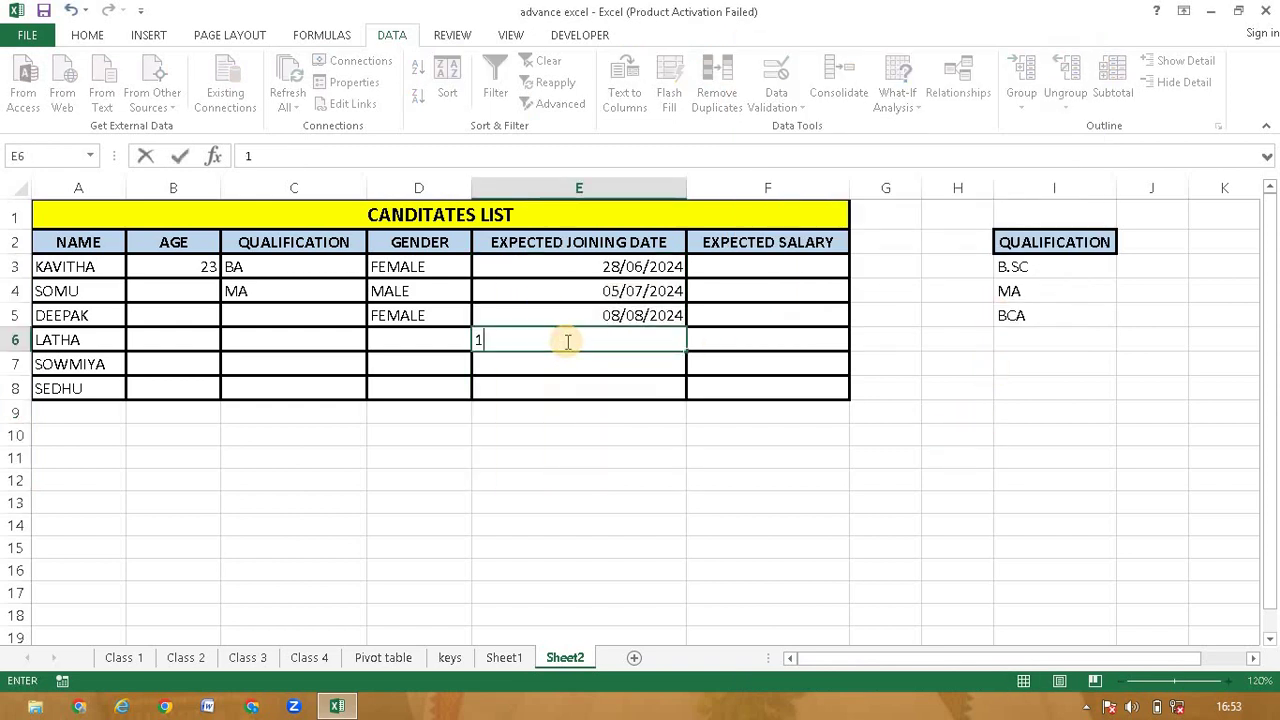
type("0-10-20")
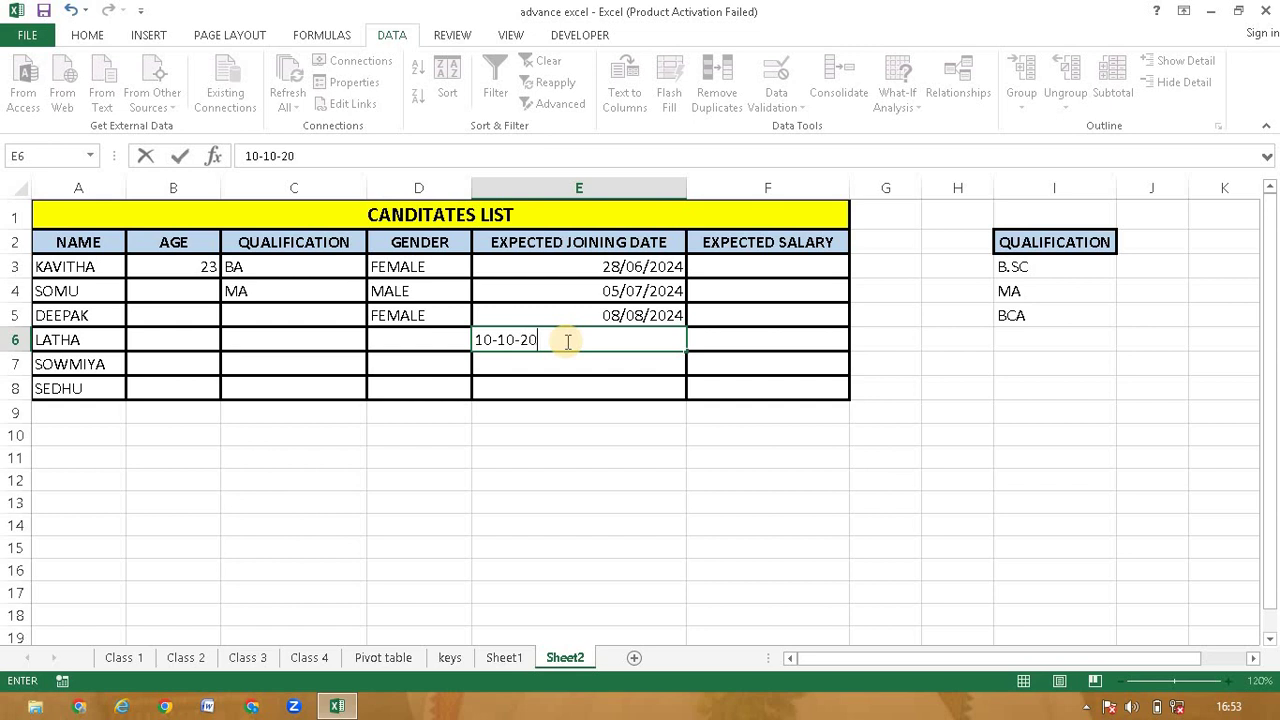
type("24")
key("Return")
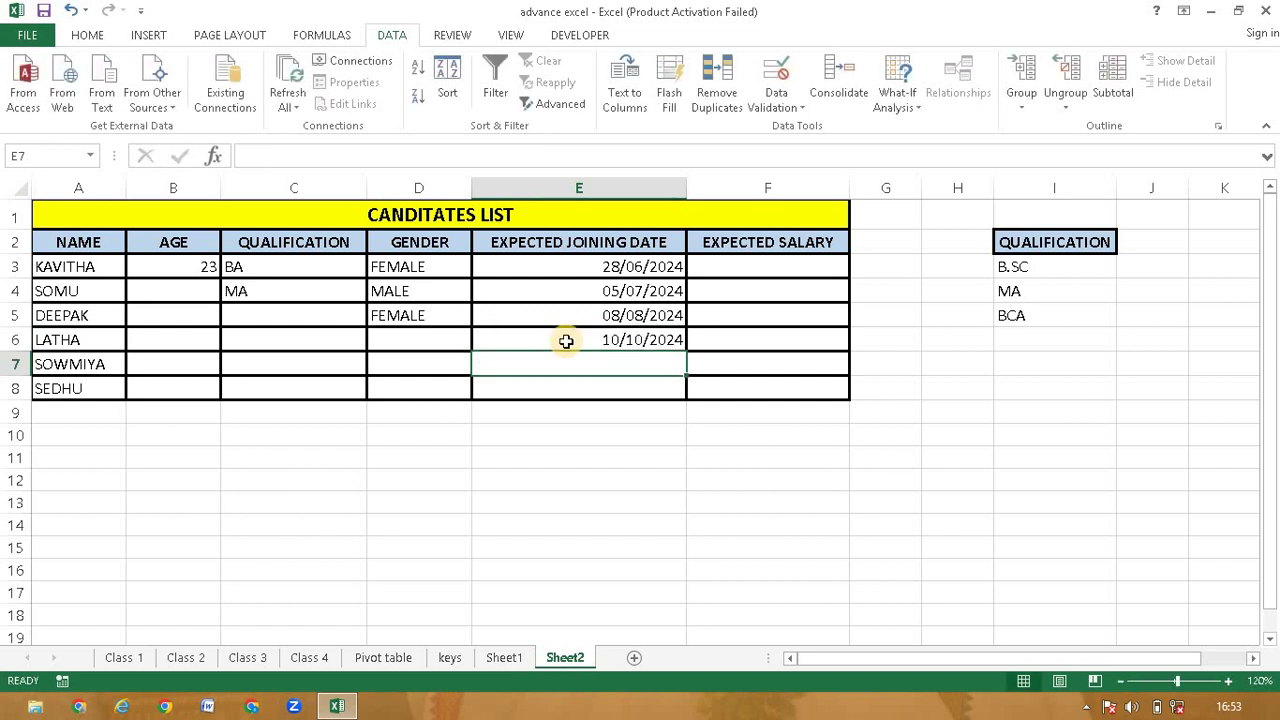
Choose FEMALE from the validation list as the fourth candidate's gender in cell D6.
left_click(428, 338)
left_click(481, 342)
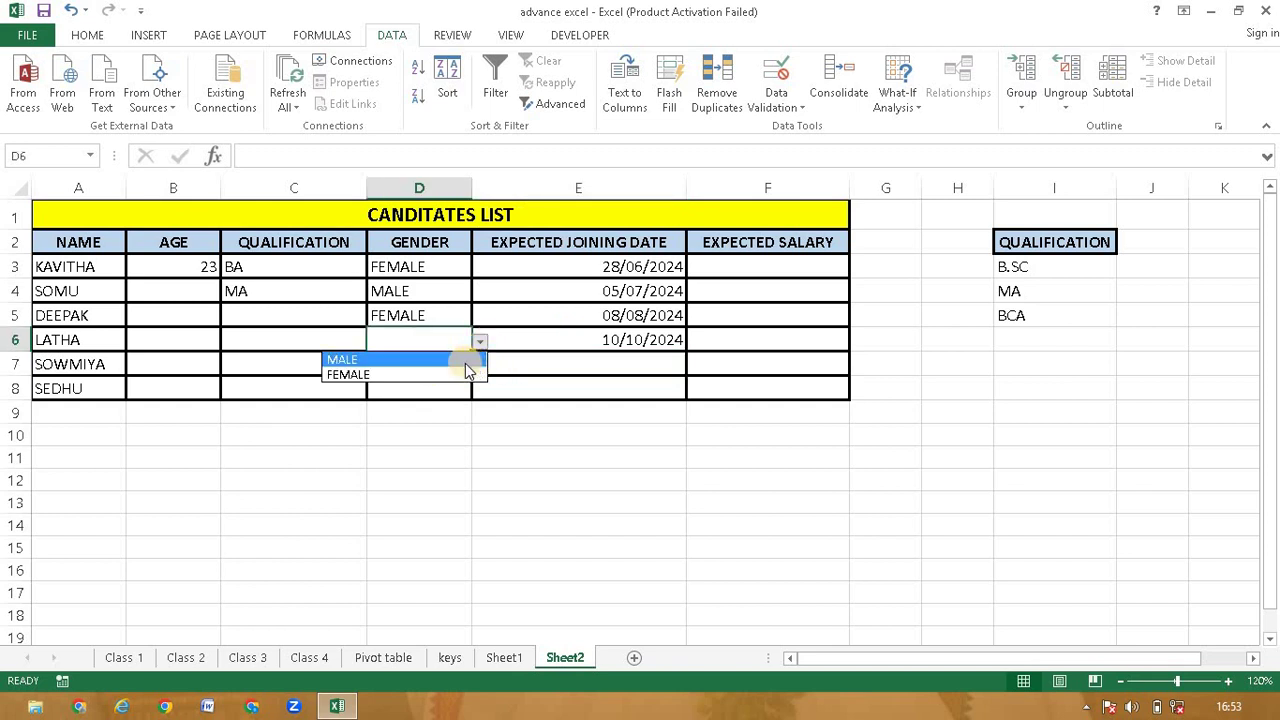
left_click(455, 371)
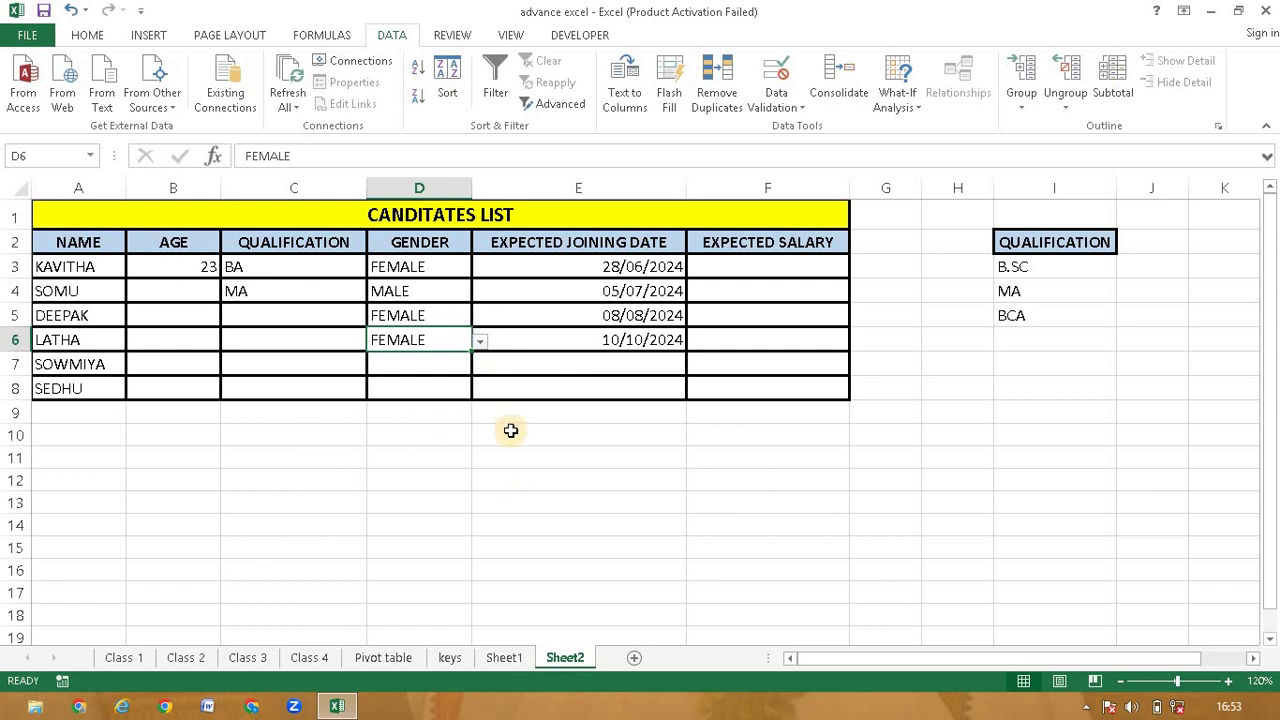